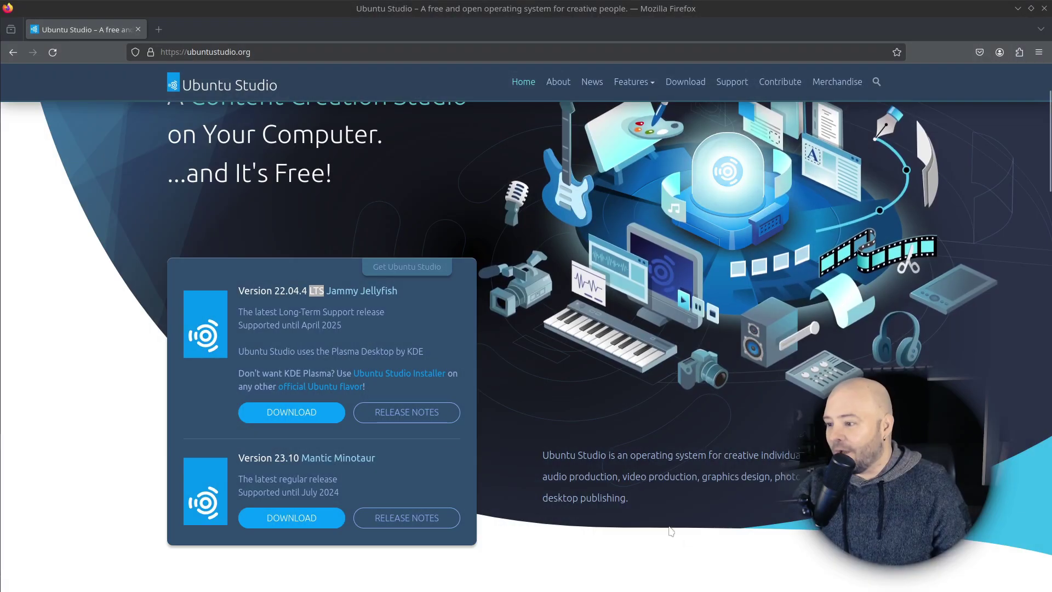
- Highlight the 22.04.4 LTS Jammy Jellyfish and 23.10 Mantic Minotaur release lines on ubuntustudio.org
left_click_drag(274, 292, 304, 292)
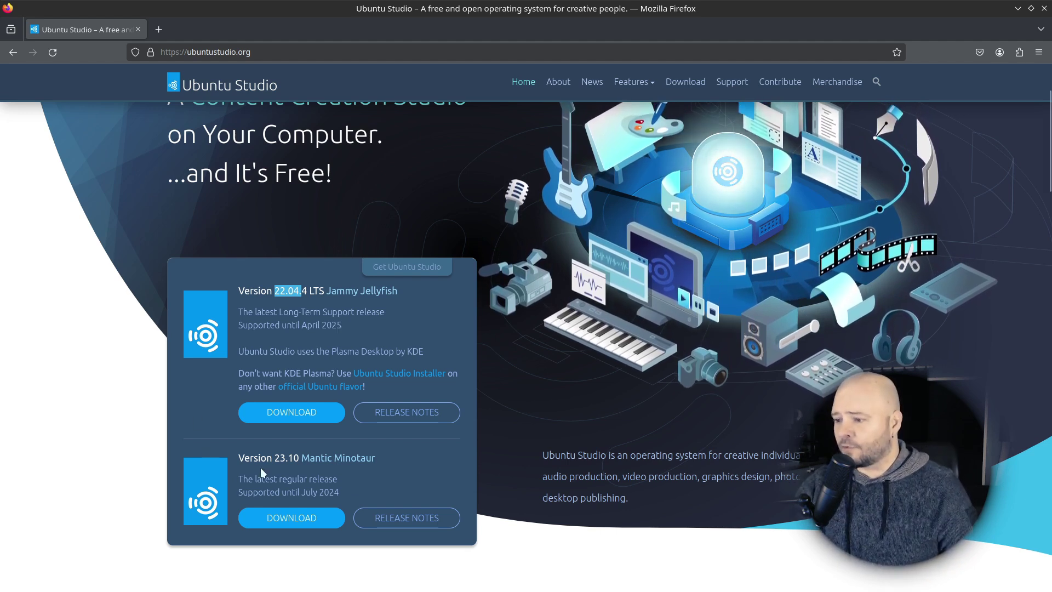
left_click_drag(273, 464, 293, 469)
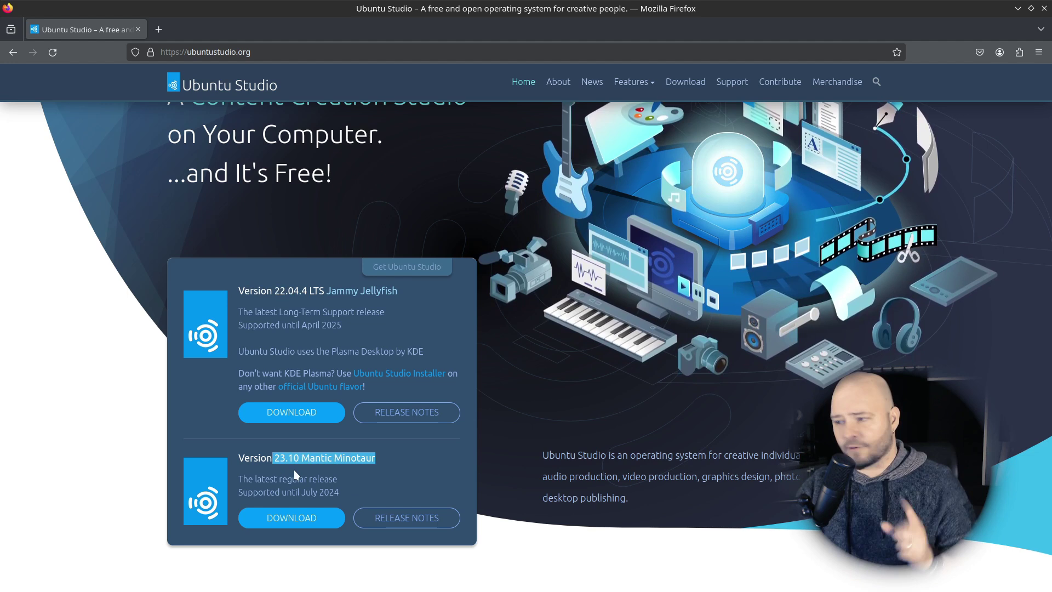
left_click_drag(273, 296, 304, 291)
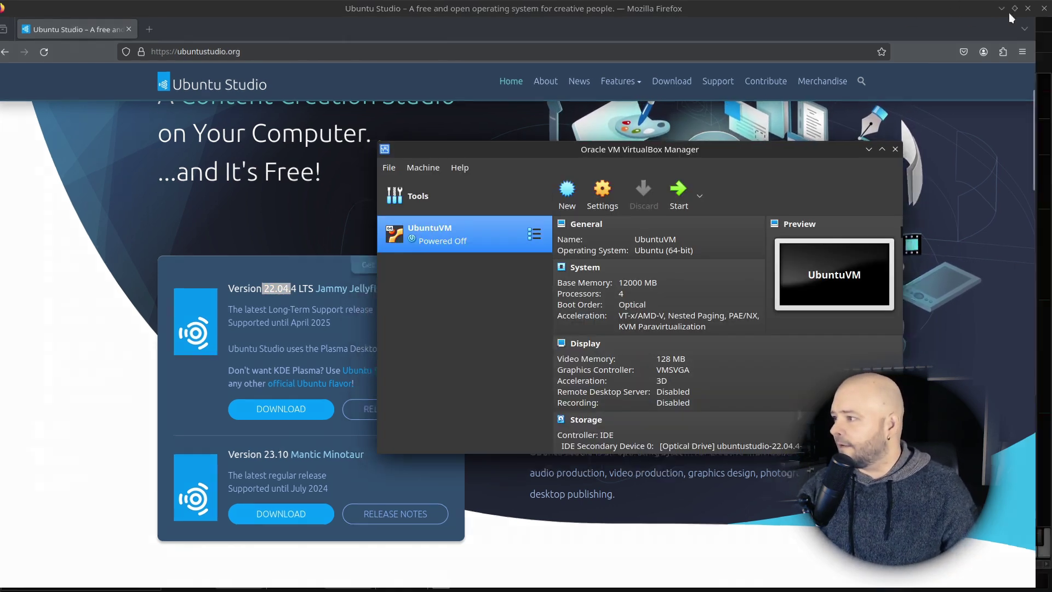
- Minimize Firefox and boot UbuntuVM into the Ubuntu Studio live desktop
left_click(1003, 9)
left_click(679, 192)
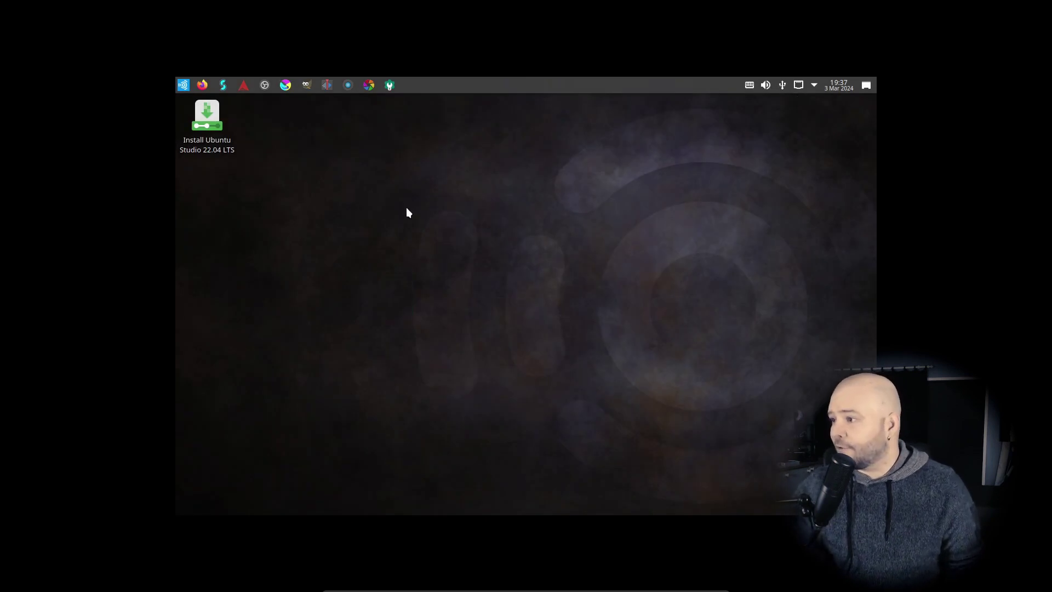
- Switch the desktop resolution to 1920x1080 (16:9) via Configure Display Settings, keep it, and close
right_click(513, 180)
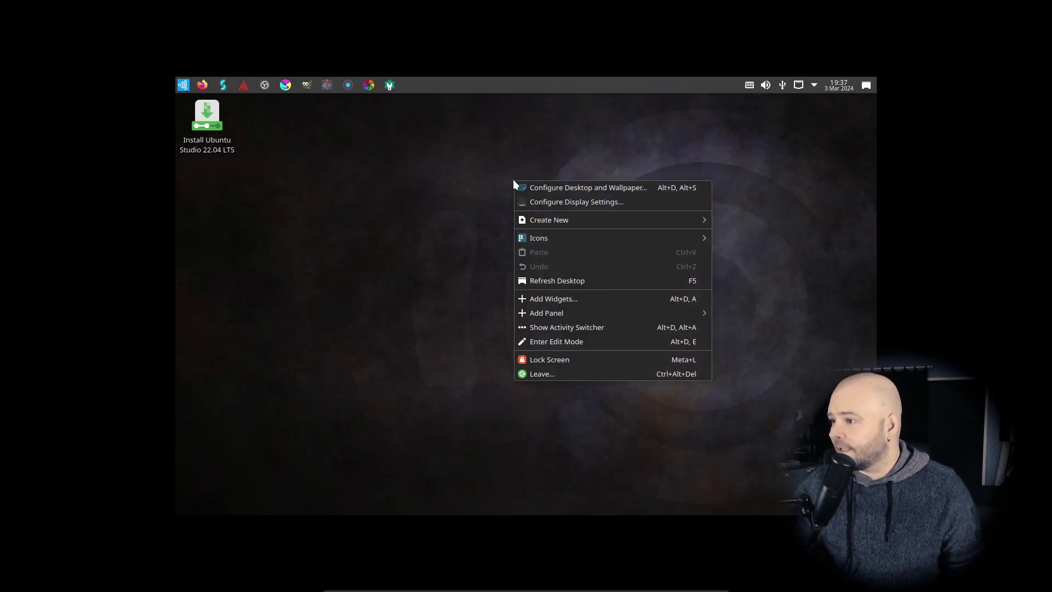
left_click(570, 203)
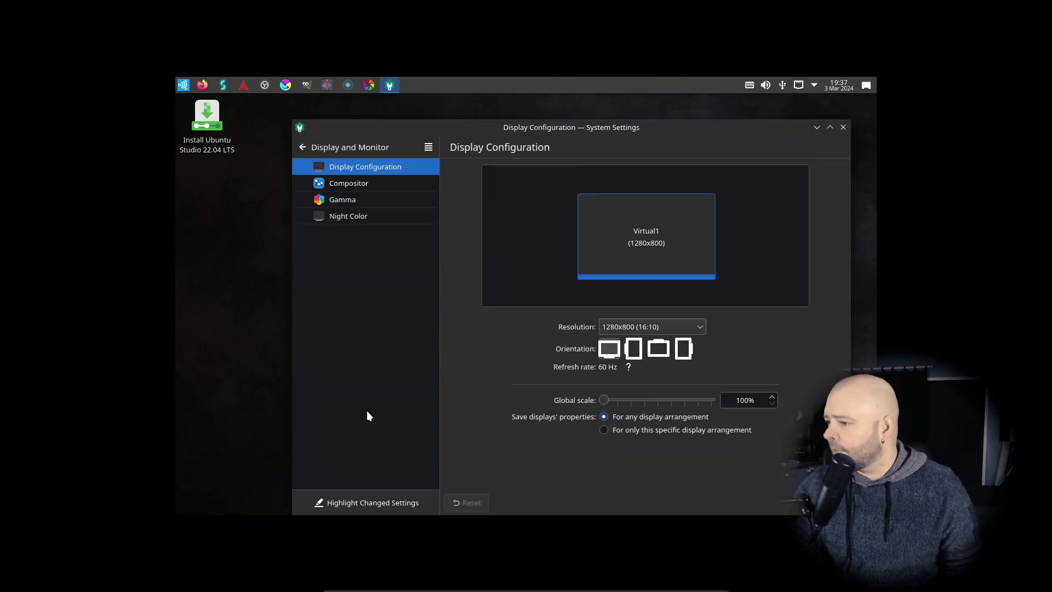
left_click(656, 327)
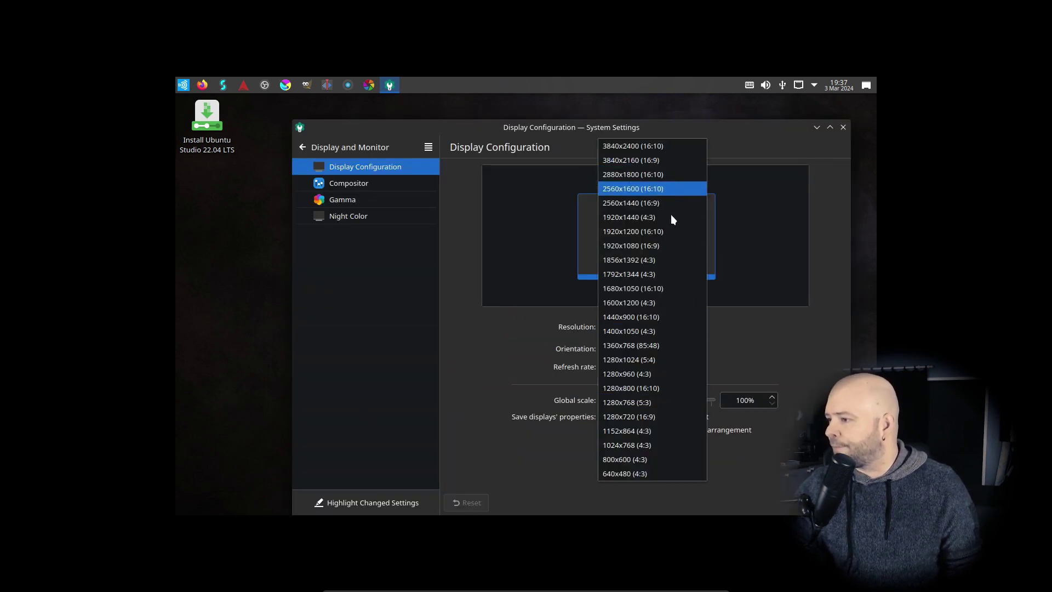
left_click(661, 244)
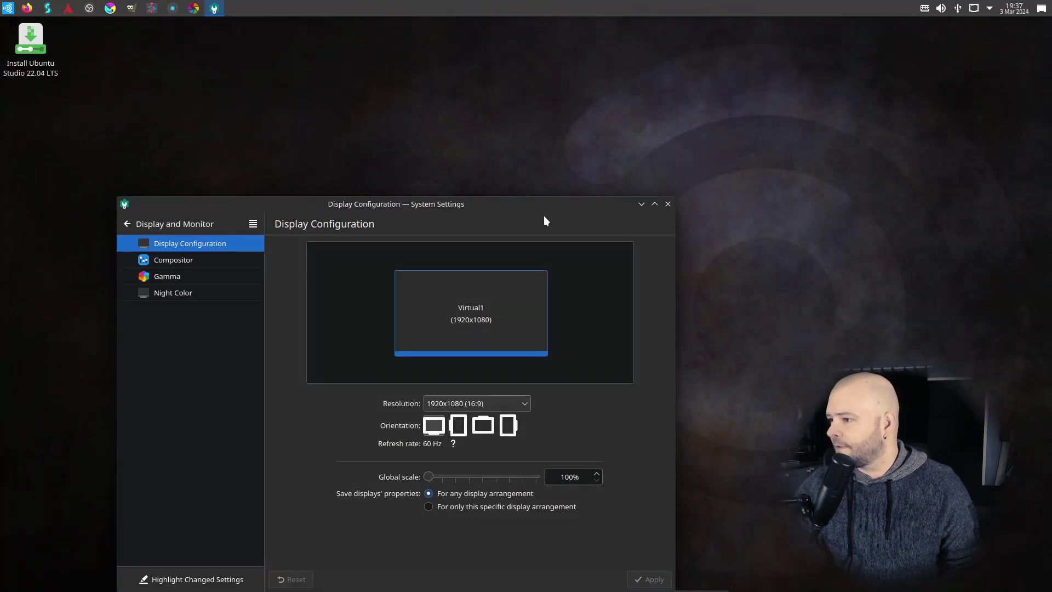
left_click_drag(544, 216, 711, 85)
key("Return")
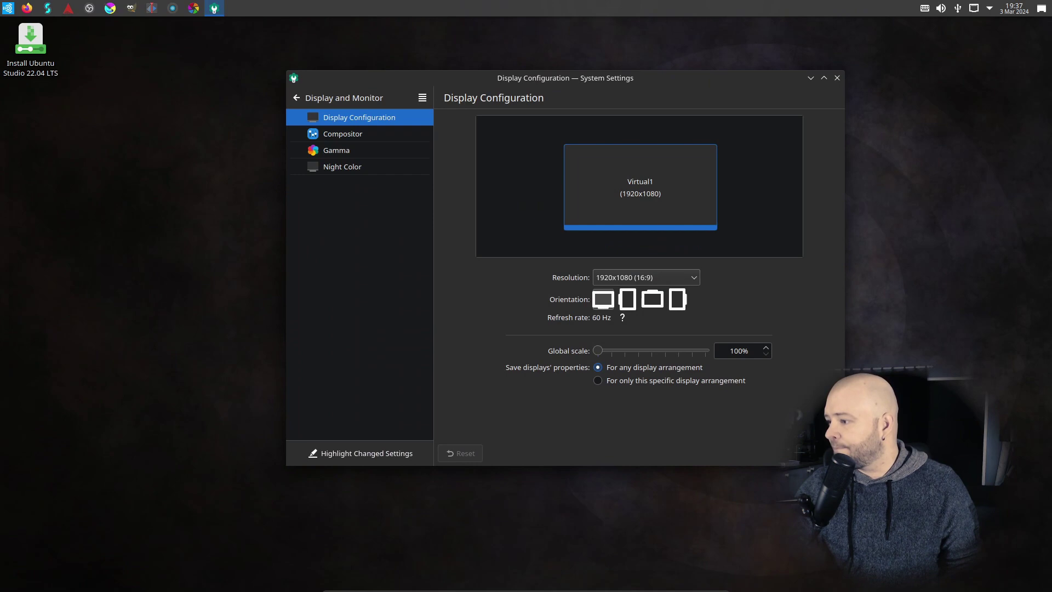
left_click(837, 78)
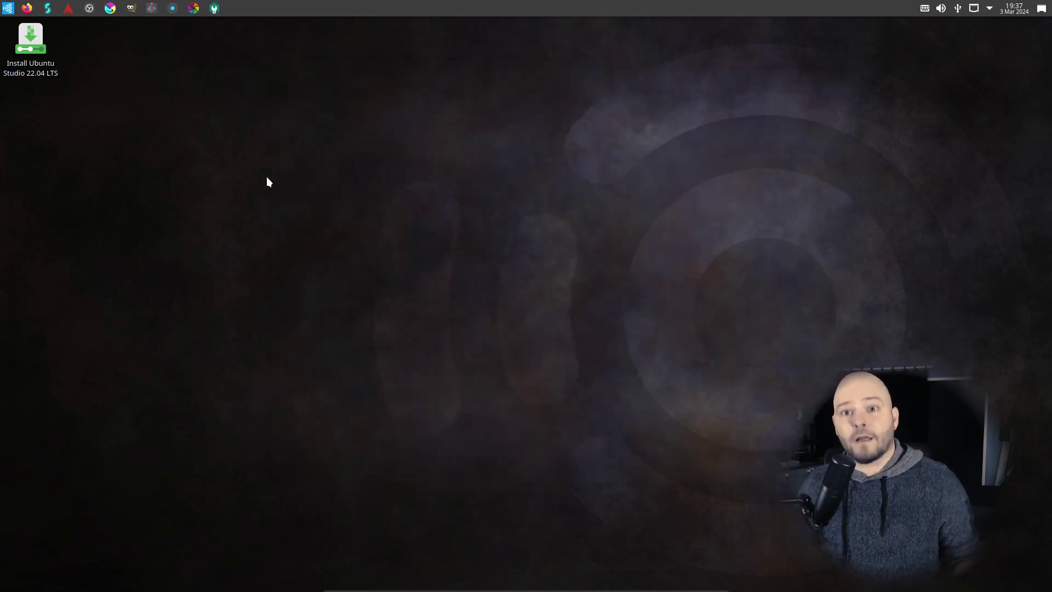
- Launch Studio Controls from a 'studio' search and switch CPU Governor from Ondemand to Performance
left_click(8, 8)
type("studio")
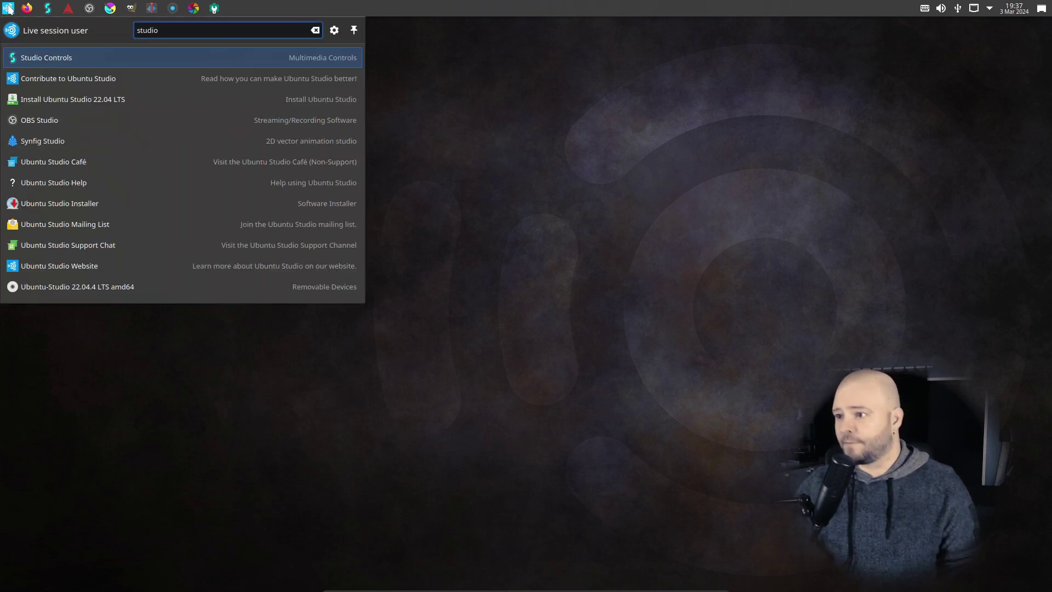
left_click(35, 57)
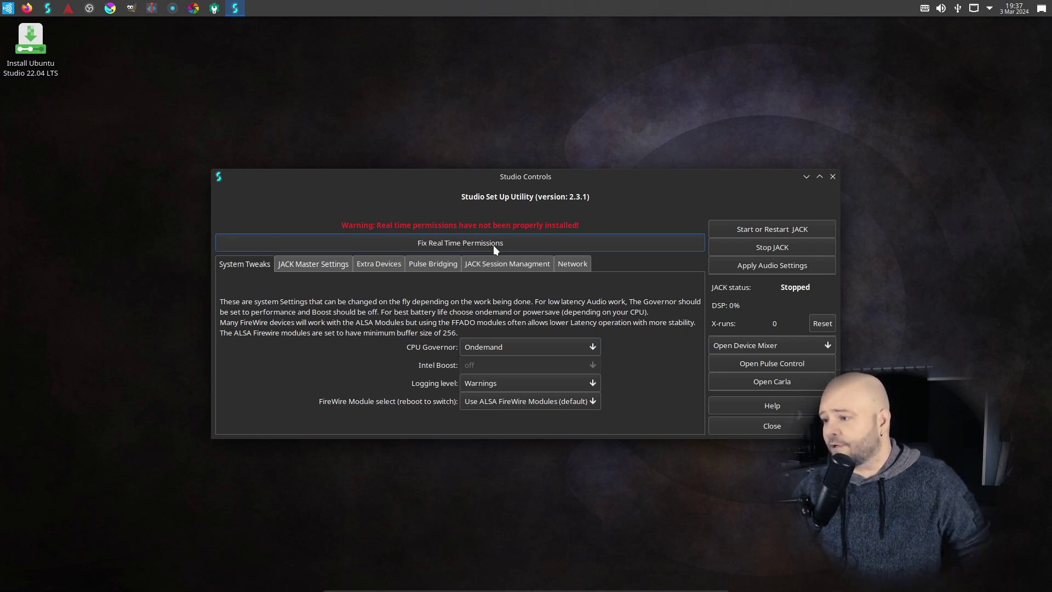
left_click(503, 342)
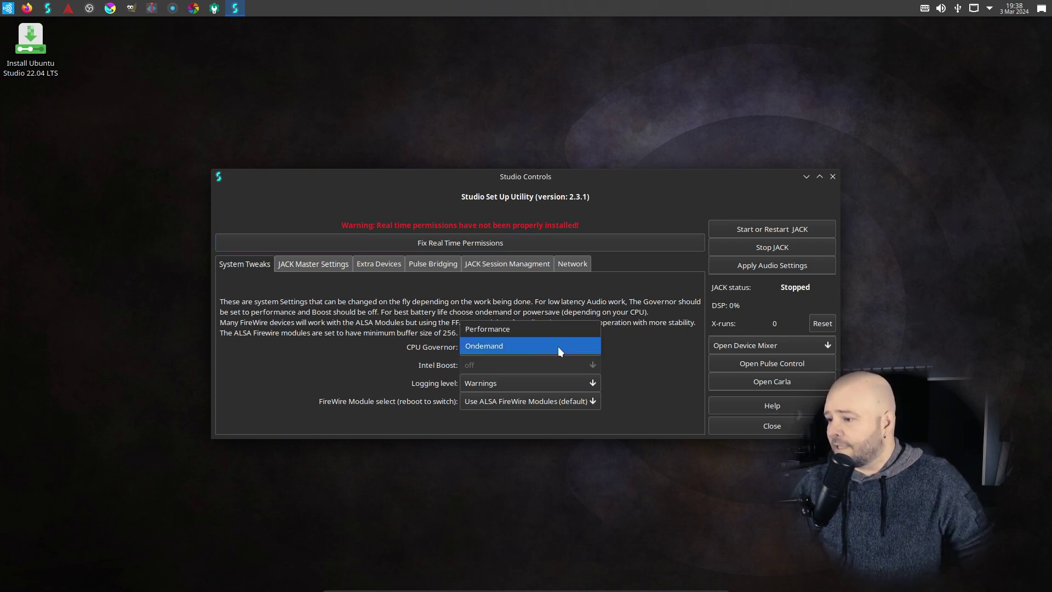
left_click(527, 330)
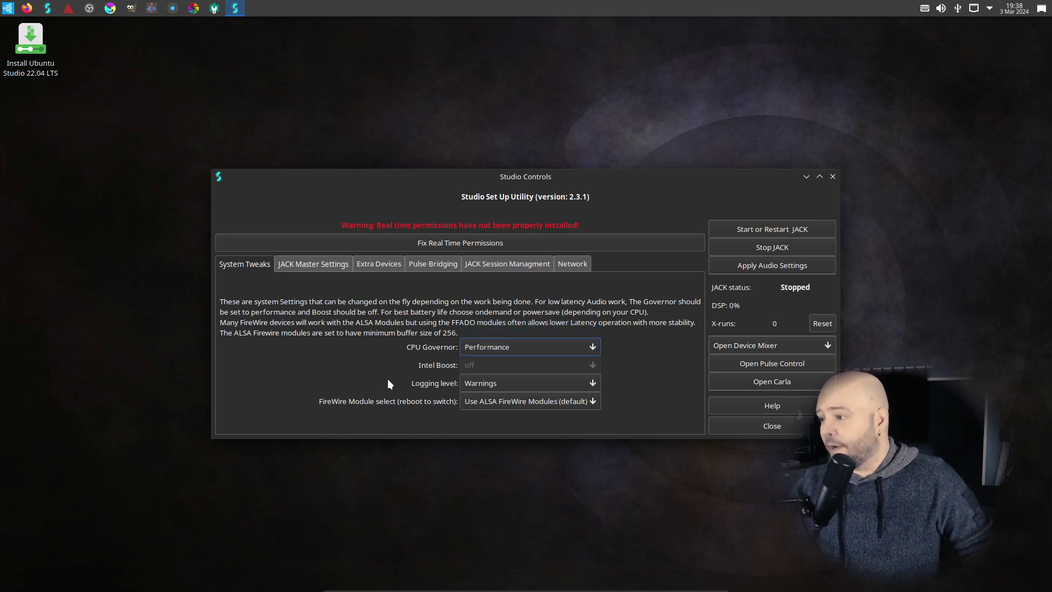
- Make the MobilePre interface the USB master device in JACK Master Settings
left_click(324, 265)
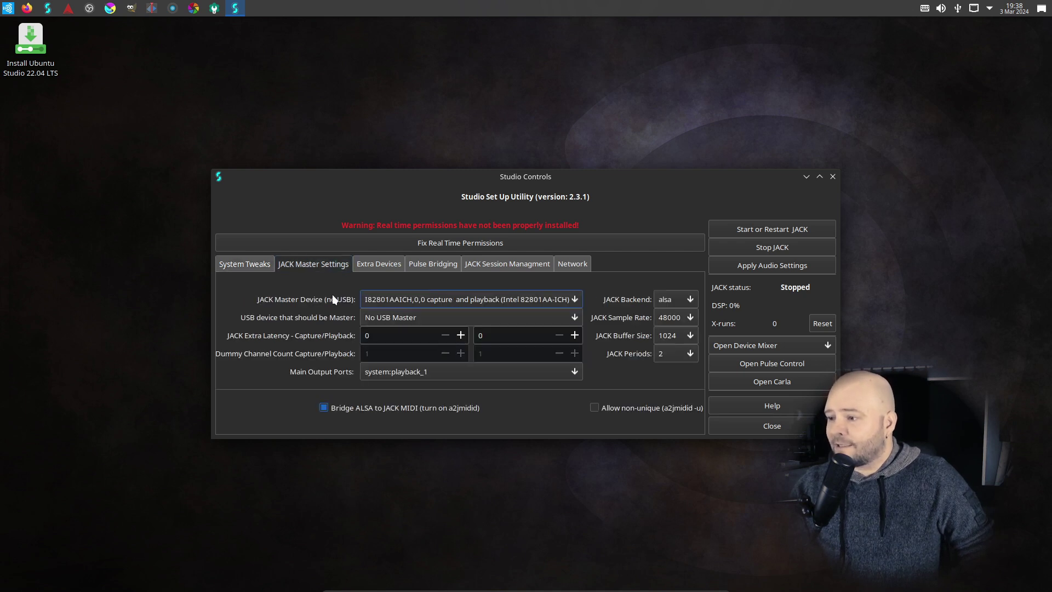
left_click(431, 321)
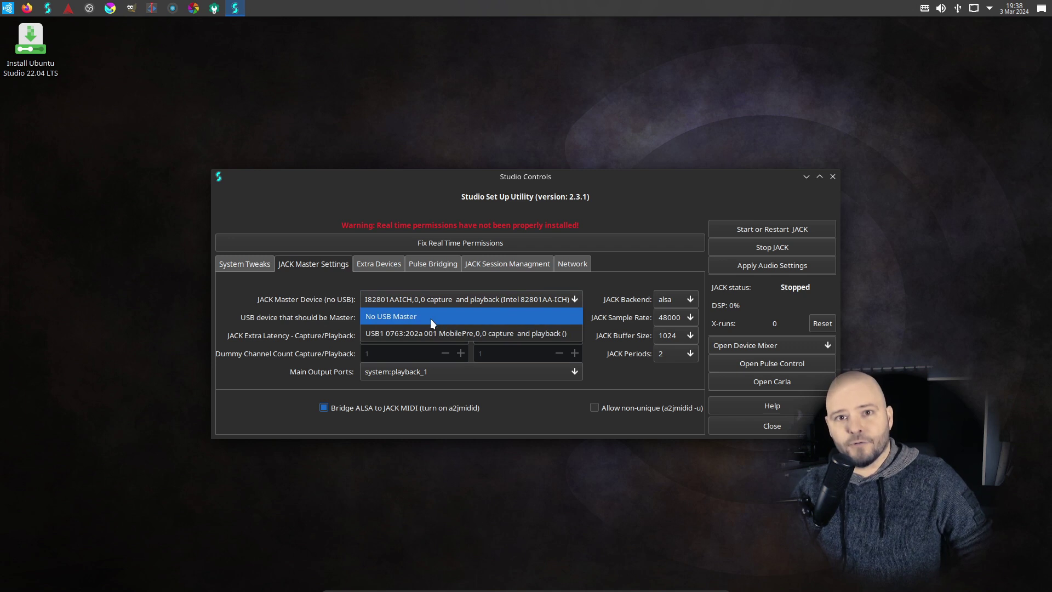
left_click(458, 339)
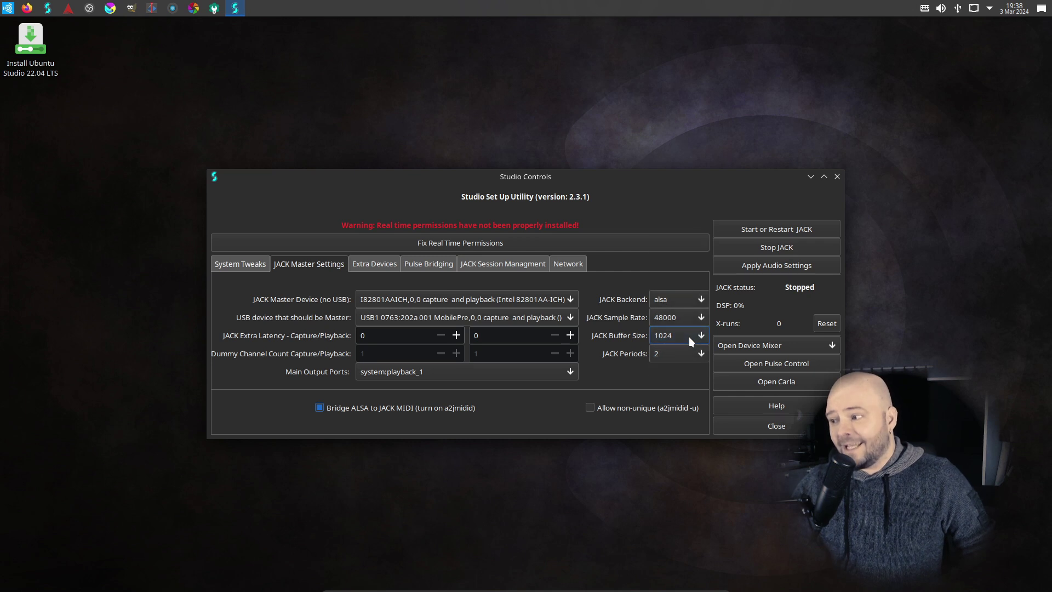
- Set the JACK buffer size to 128, restart JACK, and open Carla
left_click(689, 337)
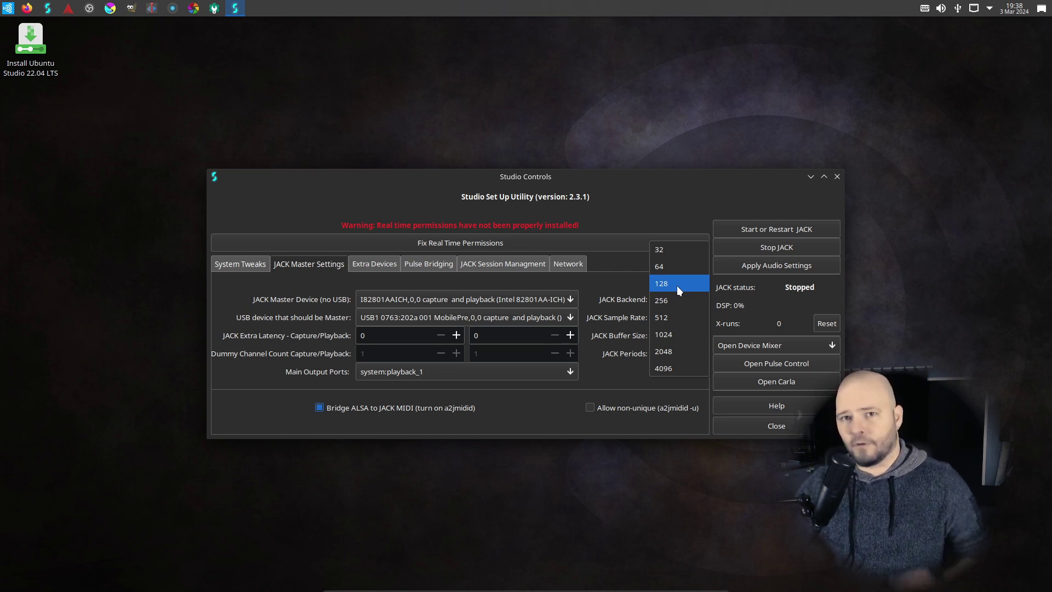
left_click(678, 287)
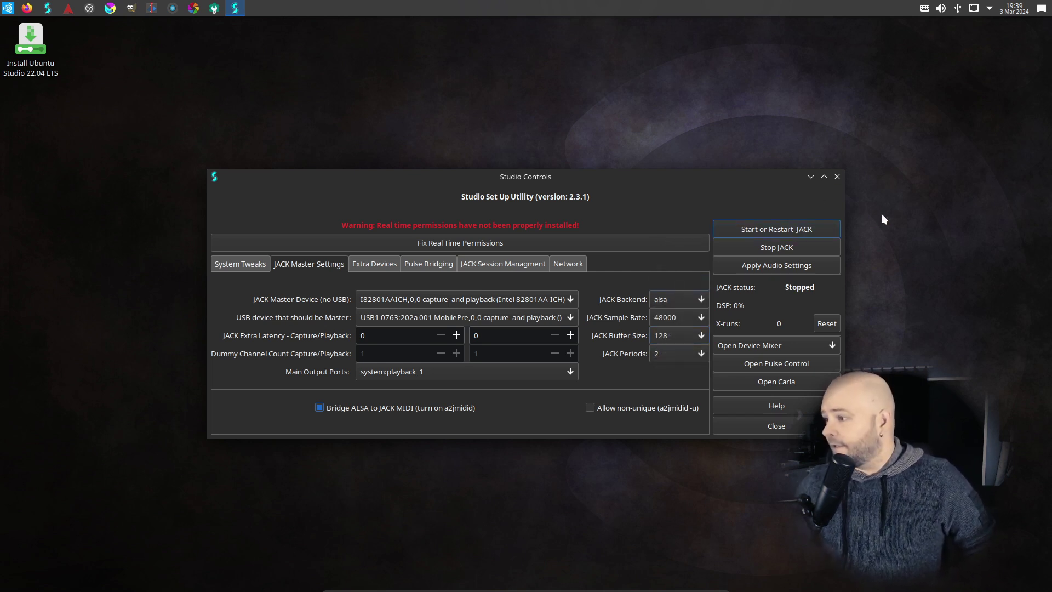
left_click(743, 267)
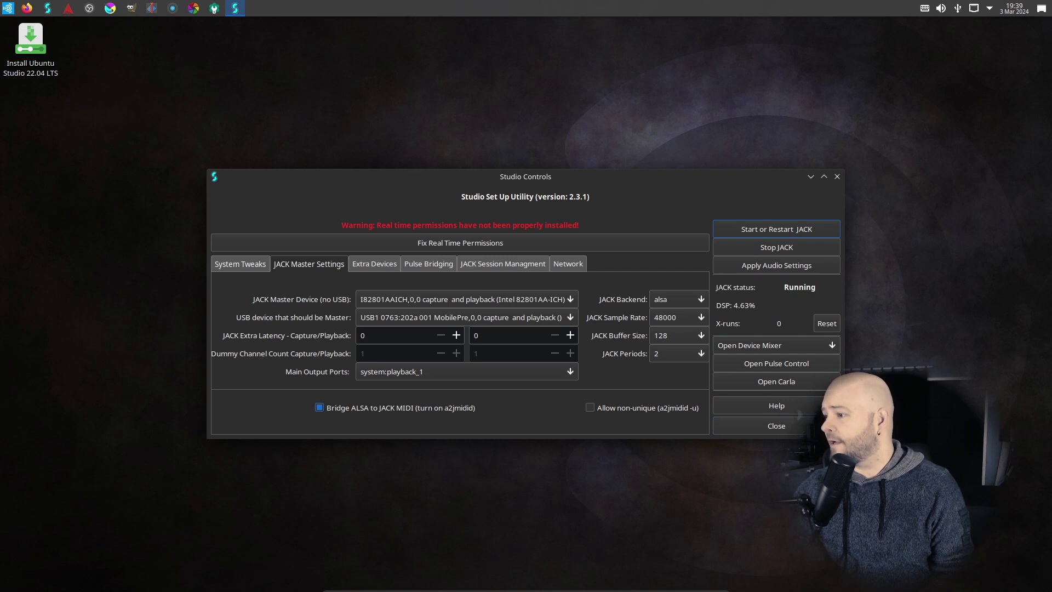
left_click(793, 379)
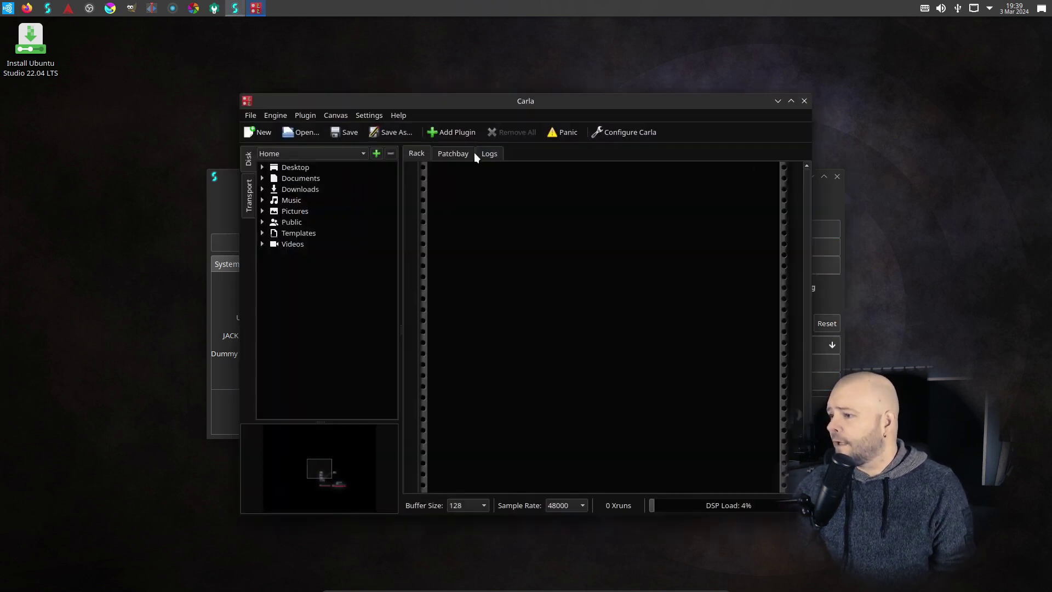
- Maximize Carla on the Patchbay view and spread out the pulse_in, pulse_out and system nodes
left_click(461, 153)
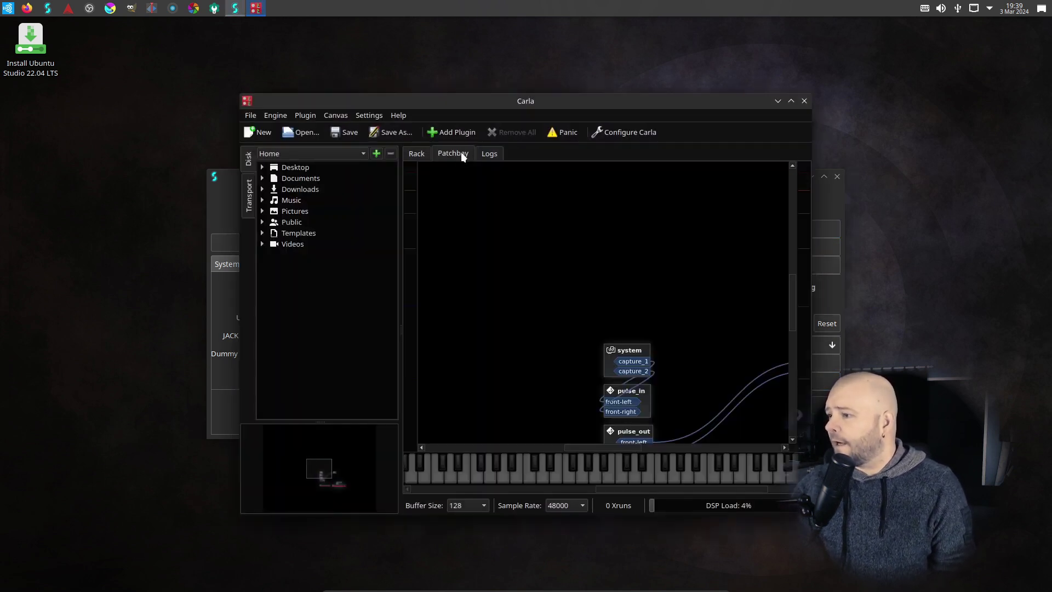
double_click(530, 104)
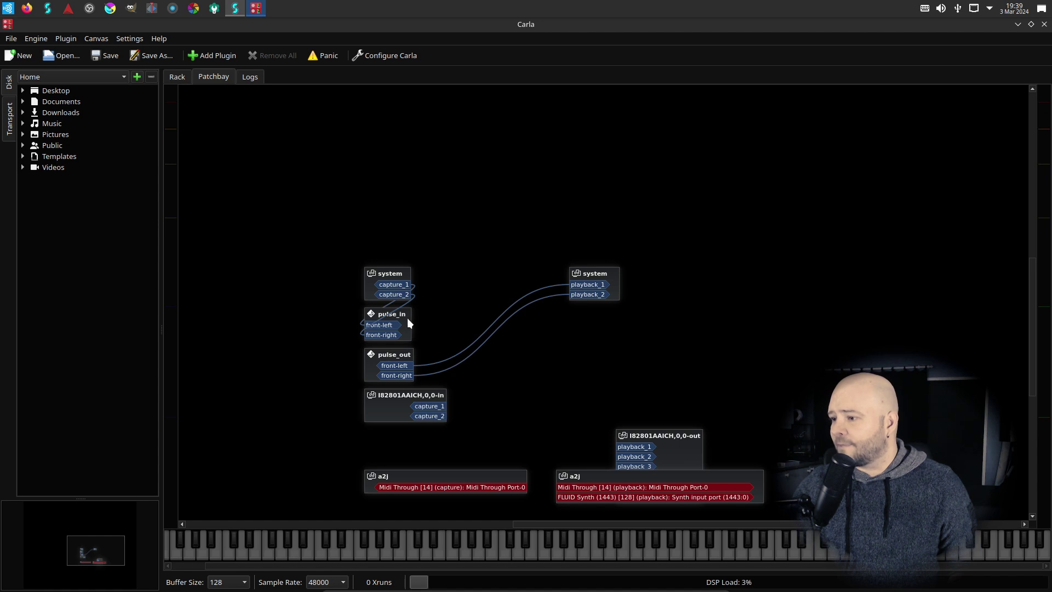
left_click_drag(407, 319, 610, 145)
left_click_drag(381, 356, 424, 104)
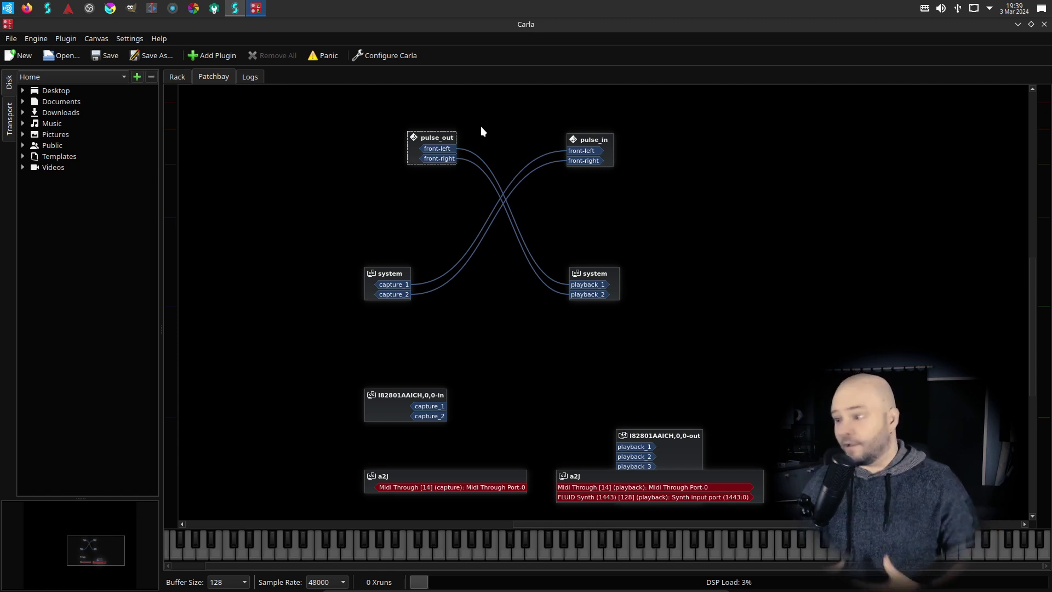
left_click_drag(615, 273, 614, 301)
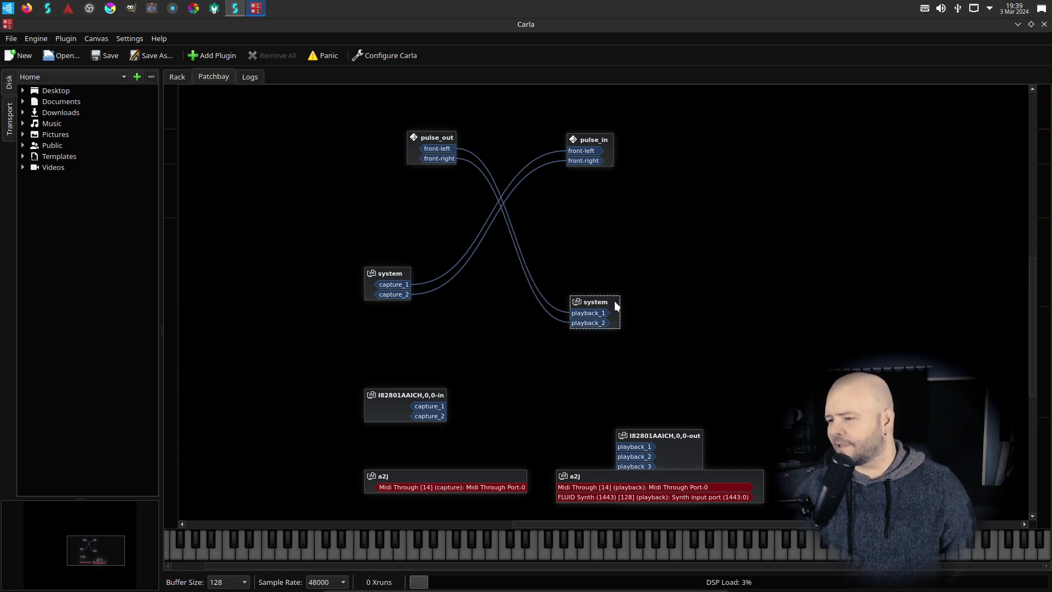
left_click_drag(386, 282, 374, 305)
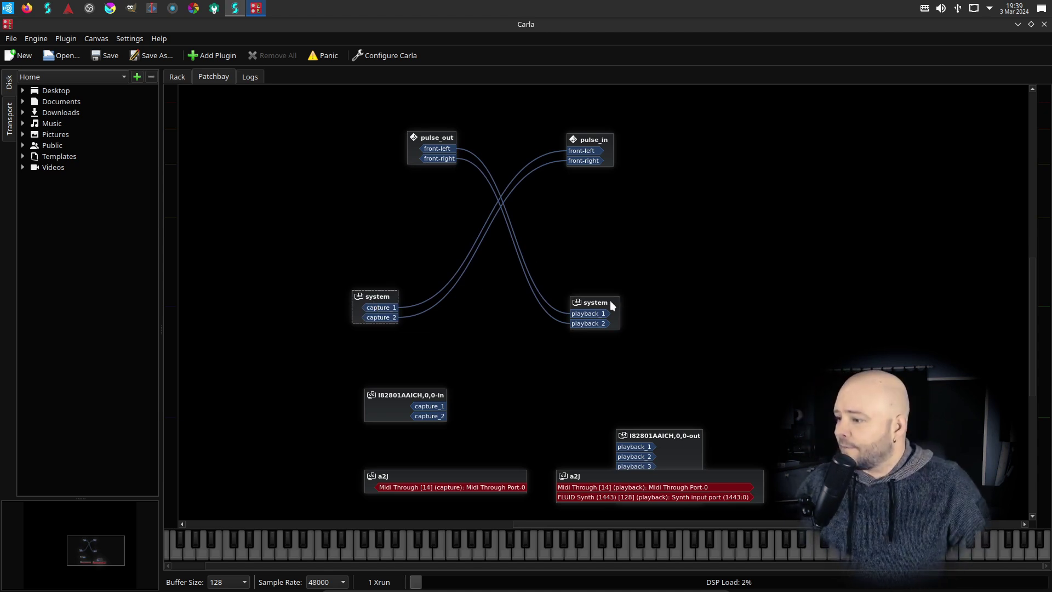
left_click_drag(611, 301, 461, 295)
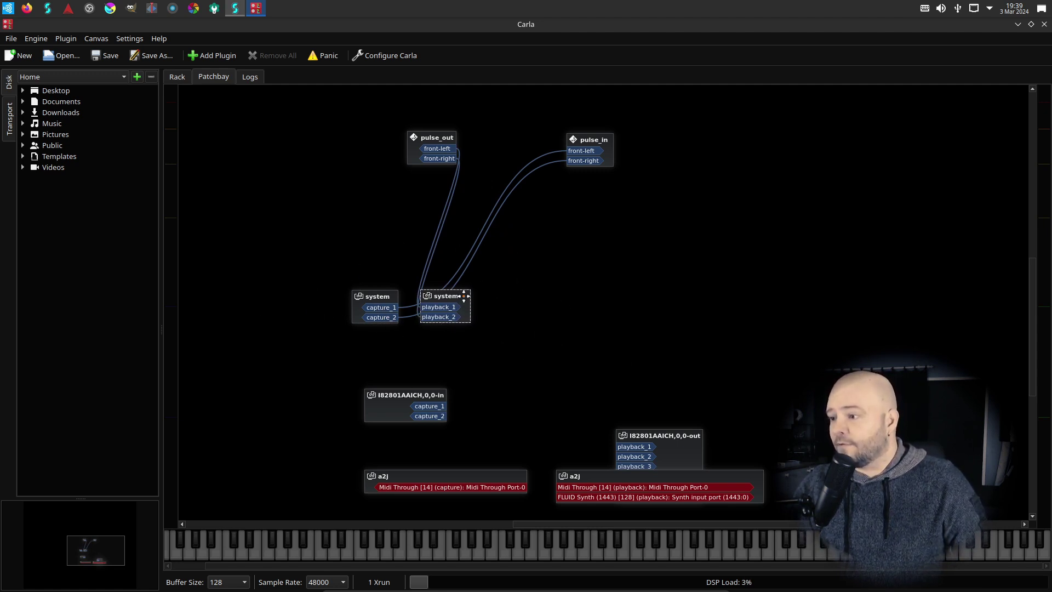
left_click_drag(464, 296, 464, 296)
- Clear system capture's connections, then wire capture_1 and capture_2 to playback_1 and playback_2
right_click(382, 298)
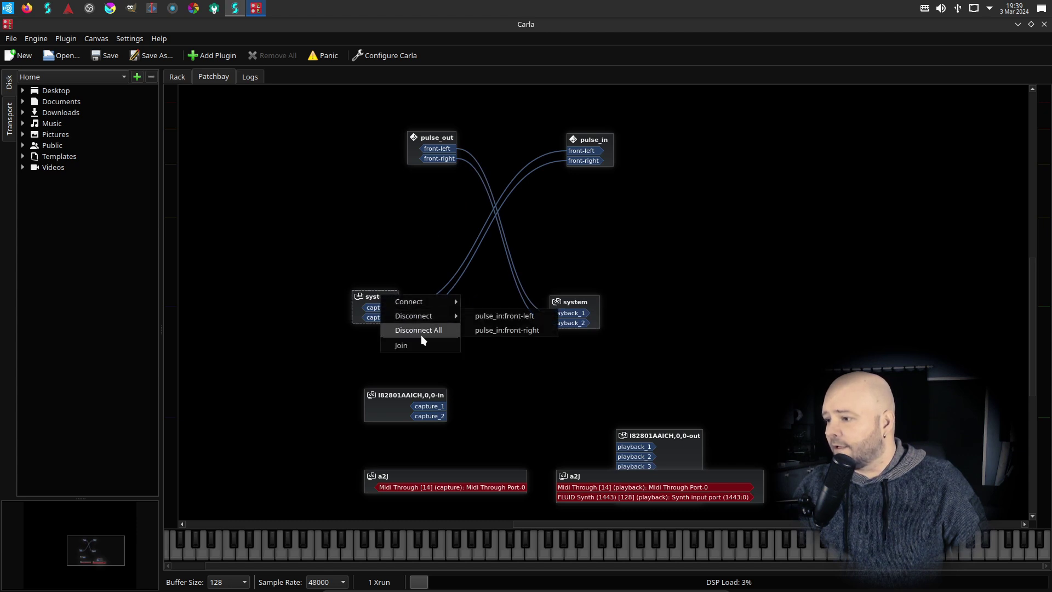
left_click(421, 335)
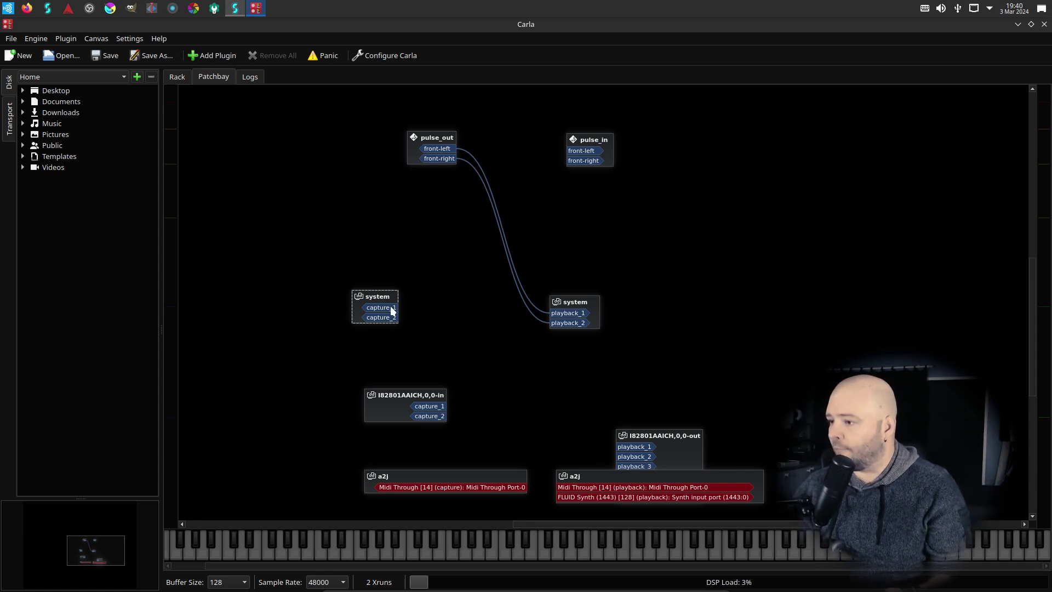
mouse_move(392, 311)
left_mouse_down()
mouse_move(557, 237)
mouse_move(553, 311)
mouse_move(564, 313)
left_mouse_up()
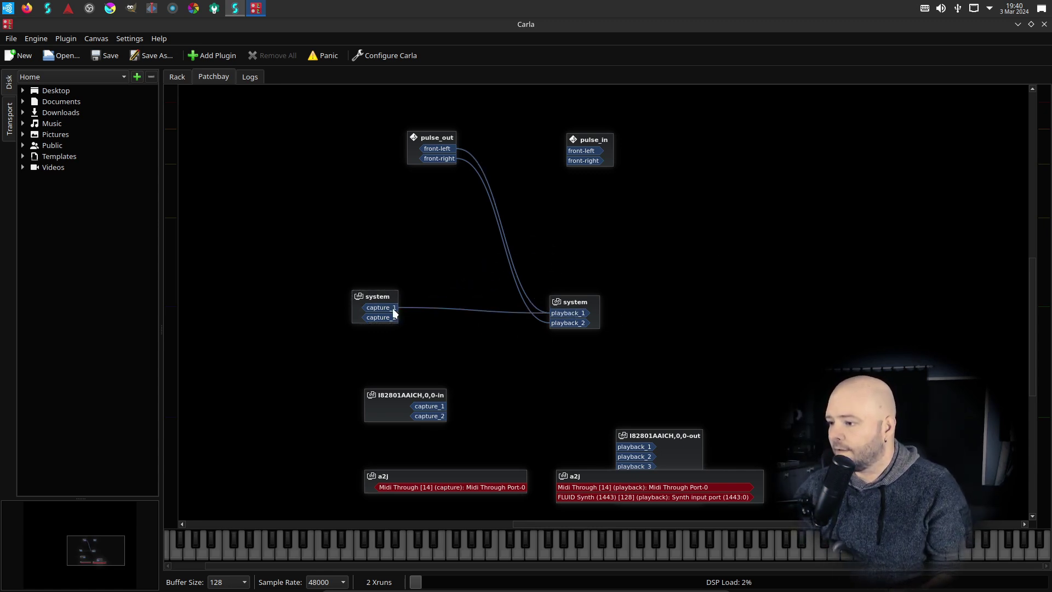
left_click_drag(394, 316, 557, 327)
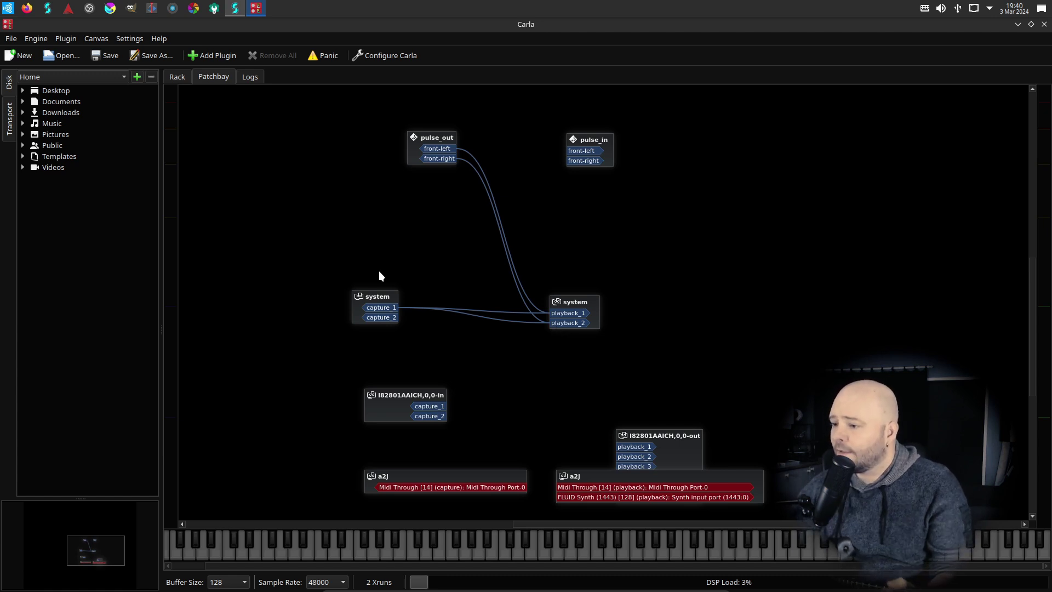
- Disconnect all wires from the system capture ports and bring up Firefox
right_click(366, 299)
left_click(407, 333)
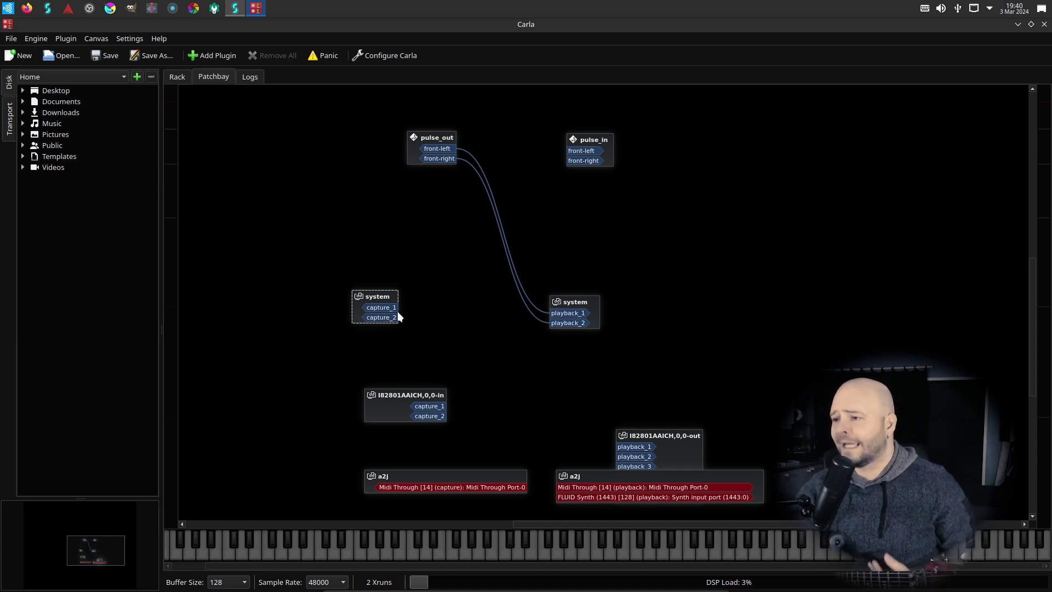
left_click(27, 8)
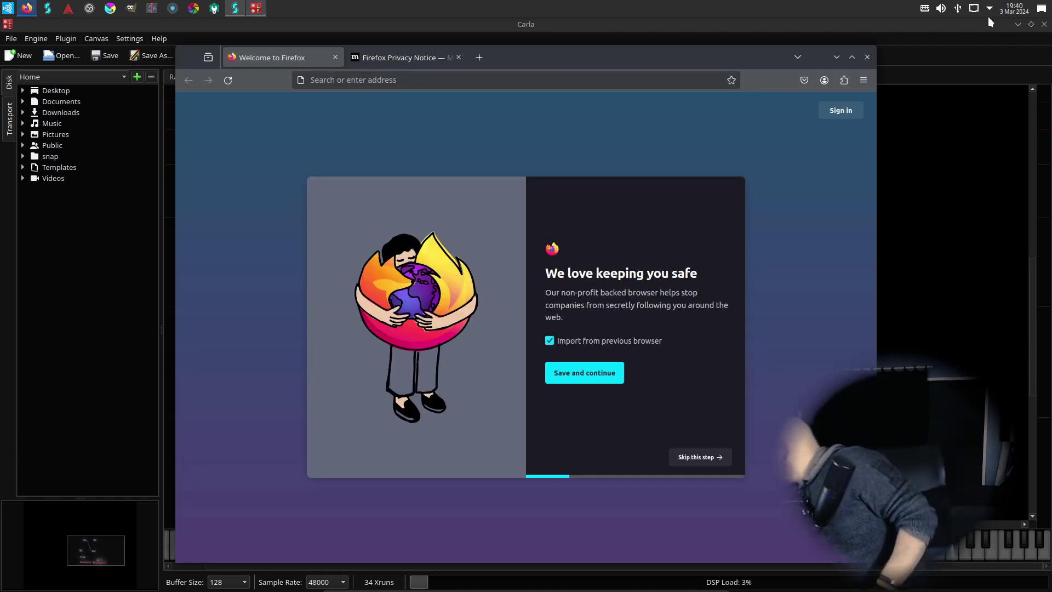
- Go to youtube in Firefox, fixing the mistyped address, and scroll to the video description
left_click(468, 74)
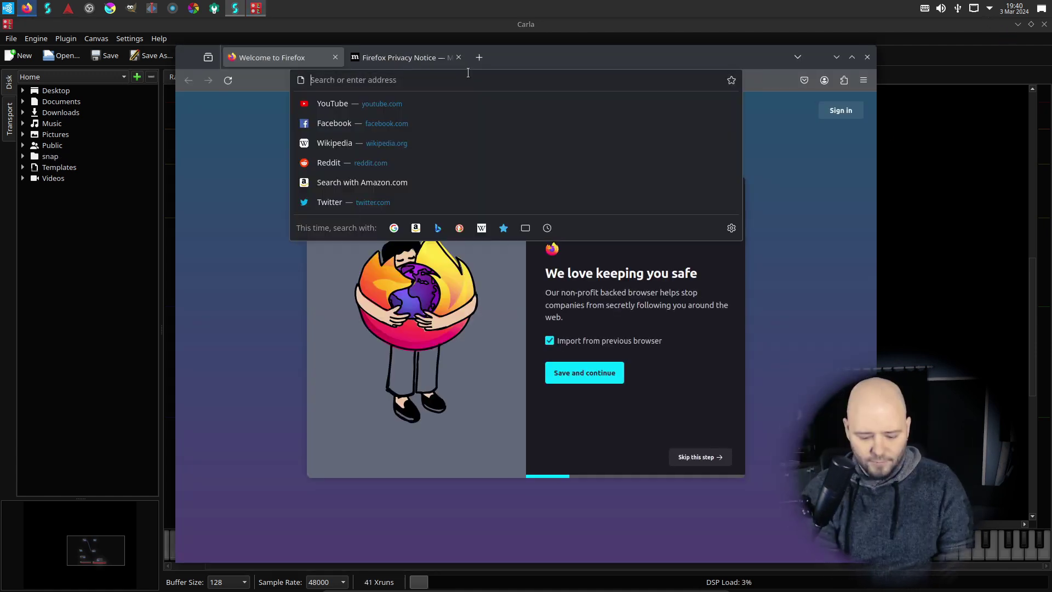
type("youtuba")
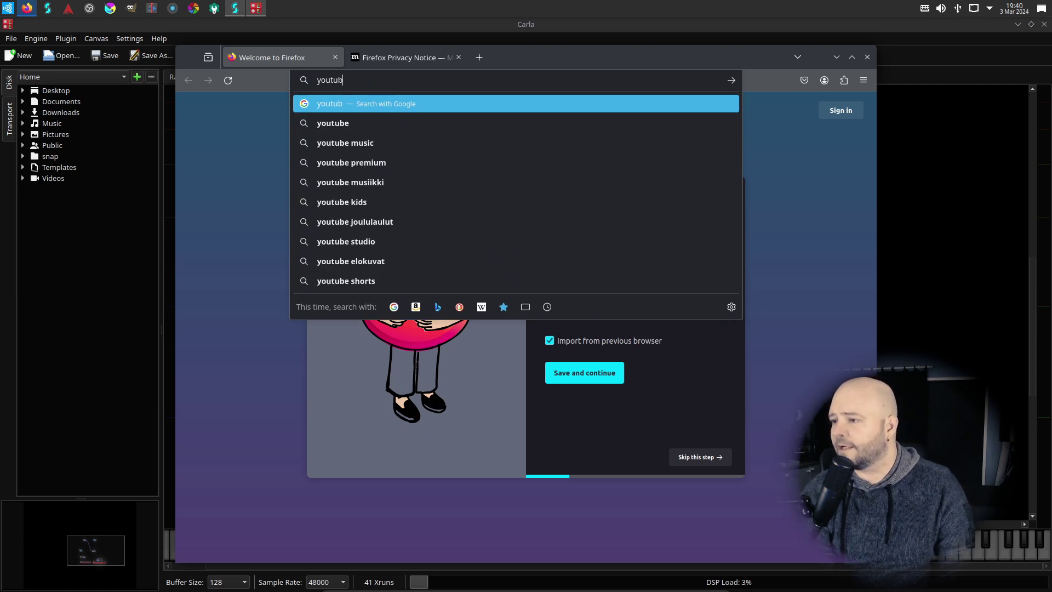
key("BackSpace")
type("be")
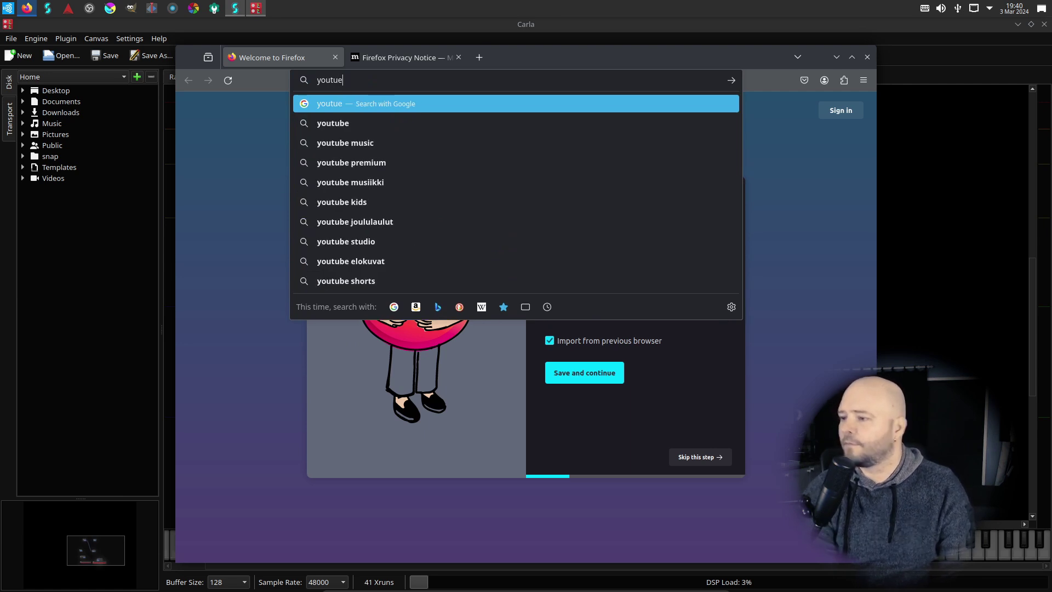
key("Return")
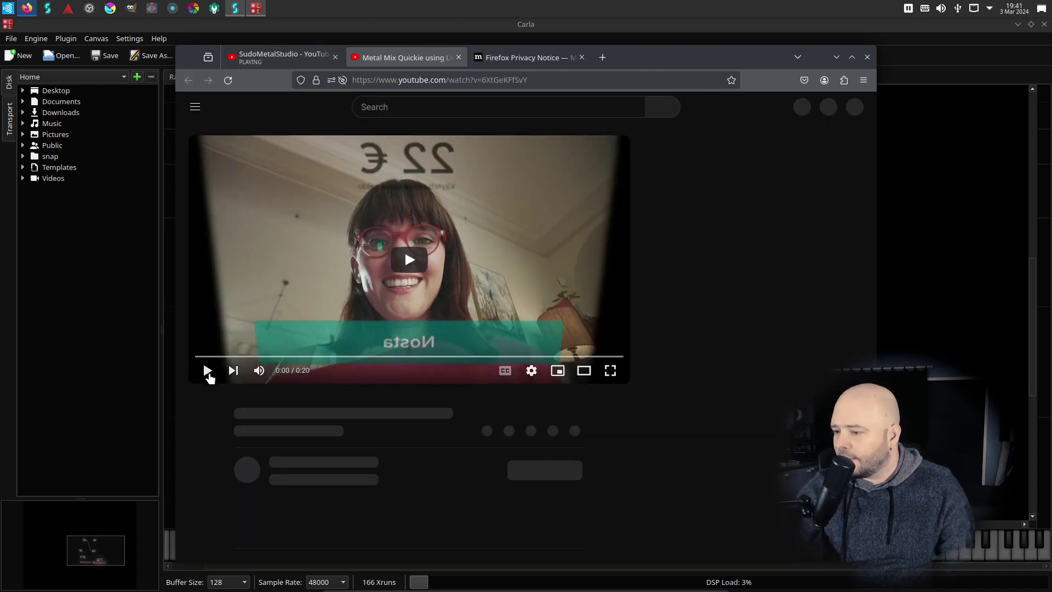
scroll(219, 386, "down", 3)
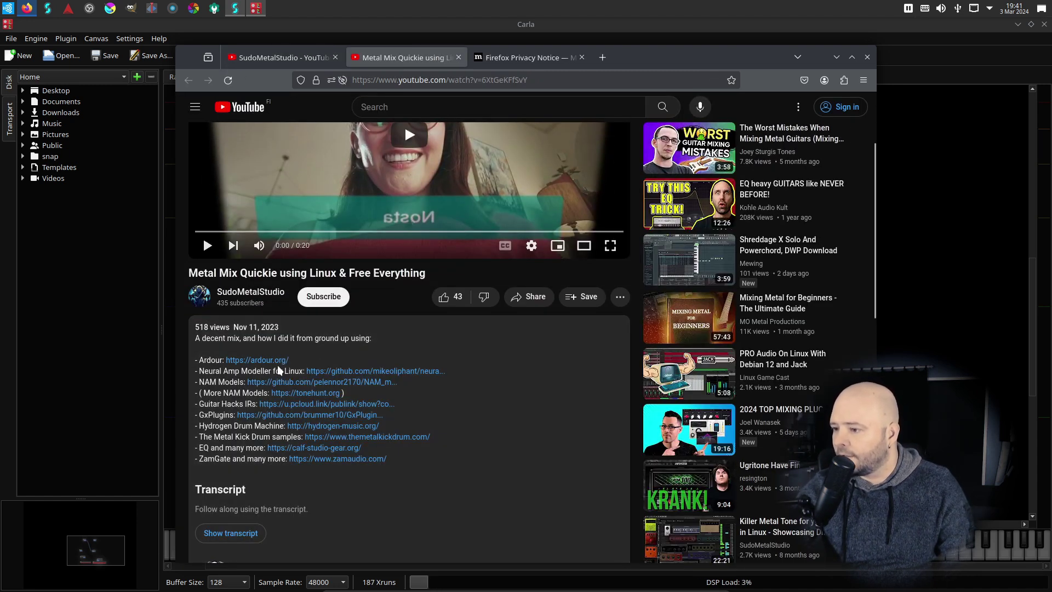
- Open the Neural Amp Modeller, NAM Models and Guitar Hacks IRs links in new tabs
right_click(341, 371)
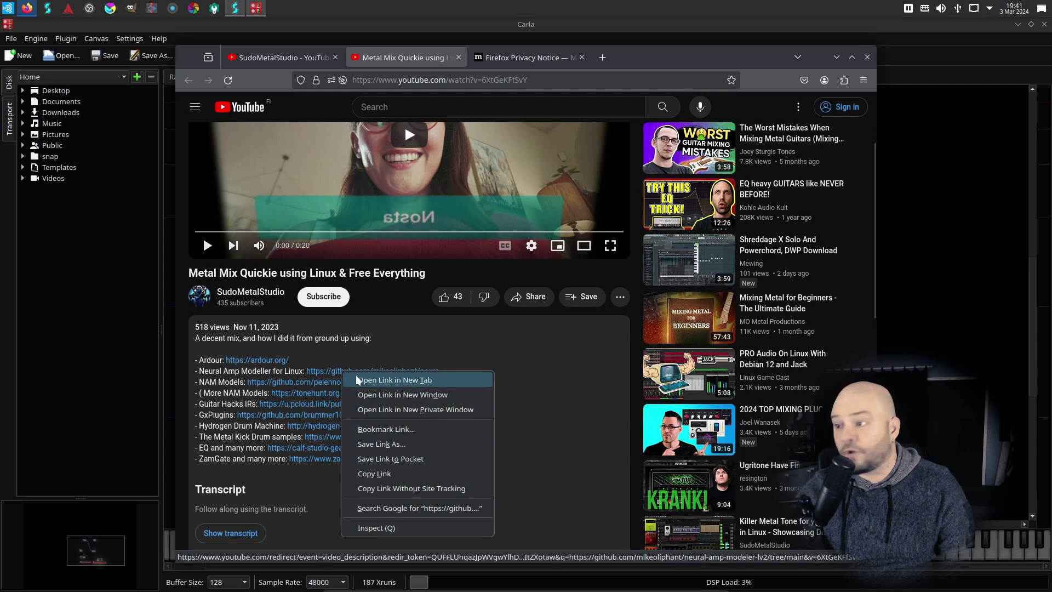
left_click(357, 379)
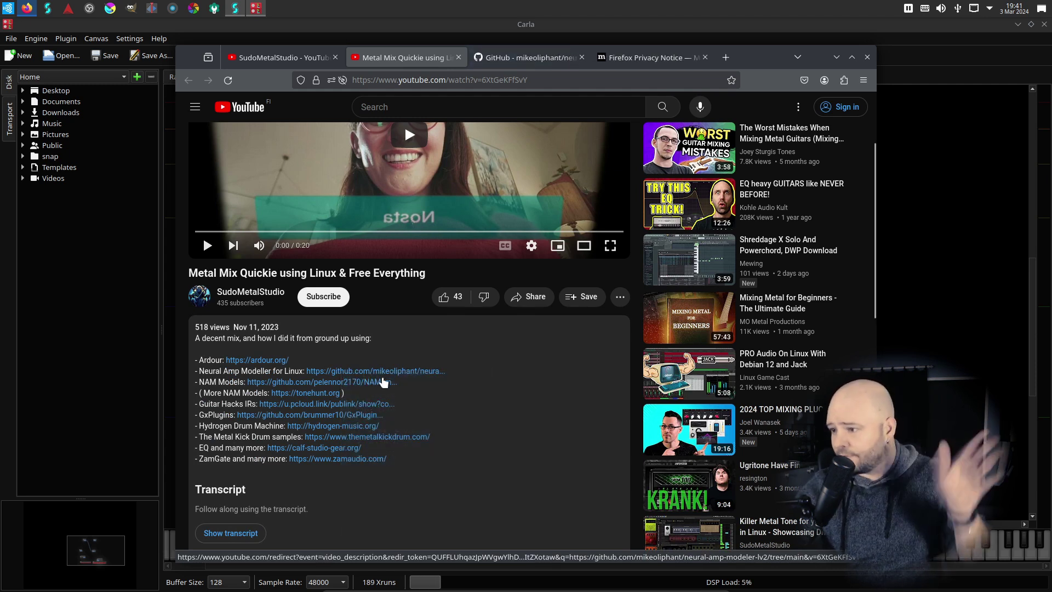
left_click(207, 245)
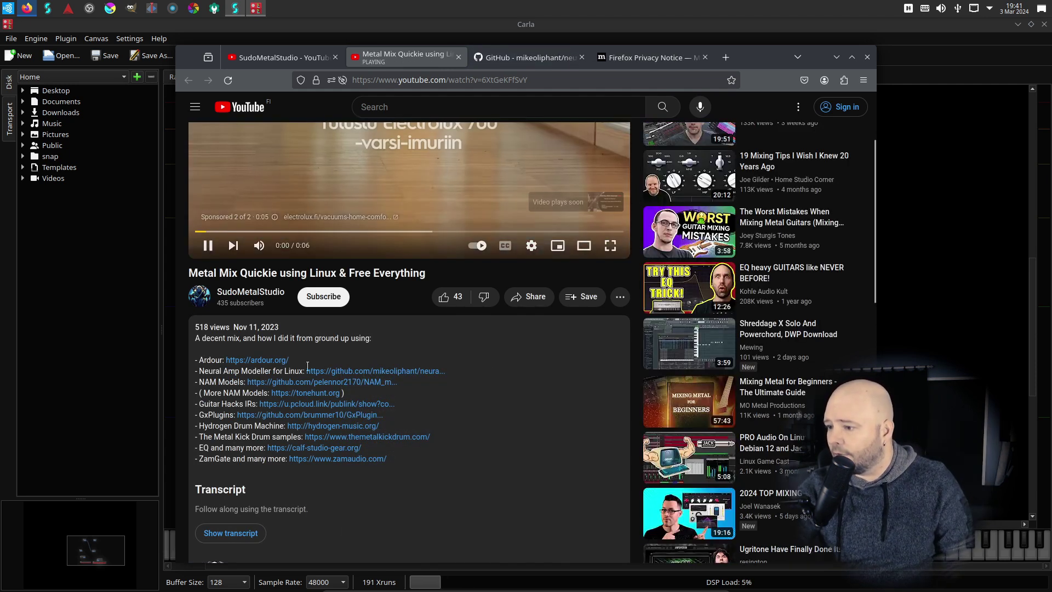
left_click(207, 245)
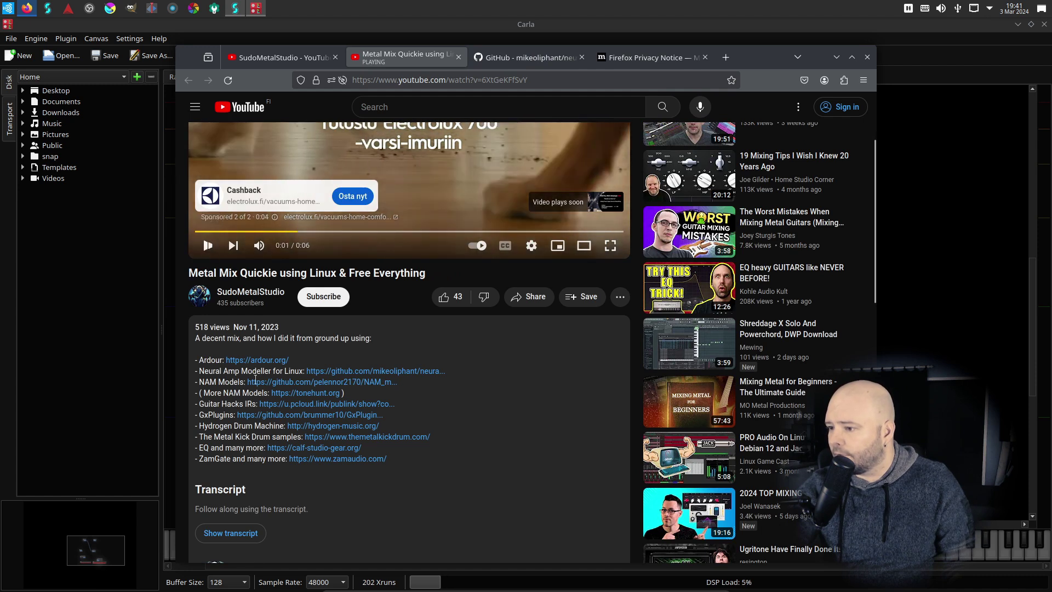
right_click(333, 390)
left_click(378, 390)
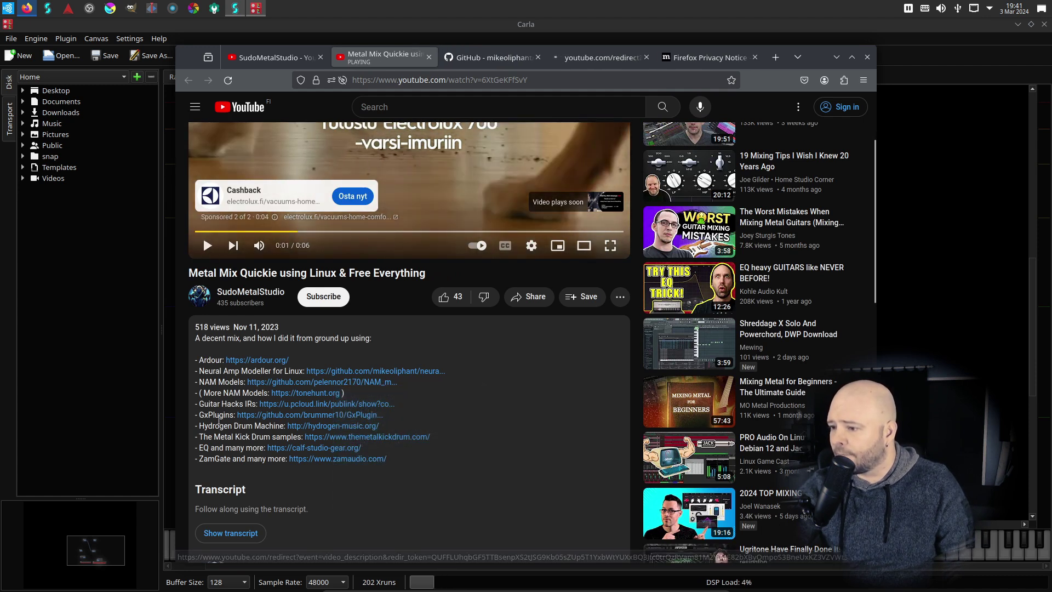
right_click(296, 407)
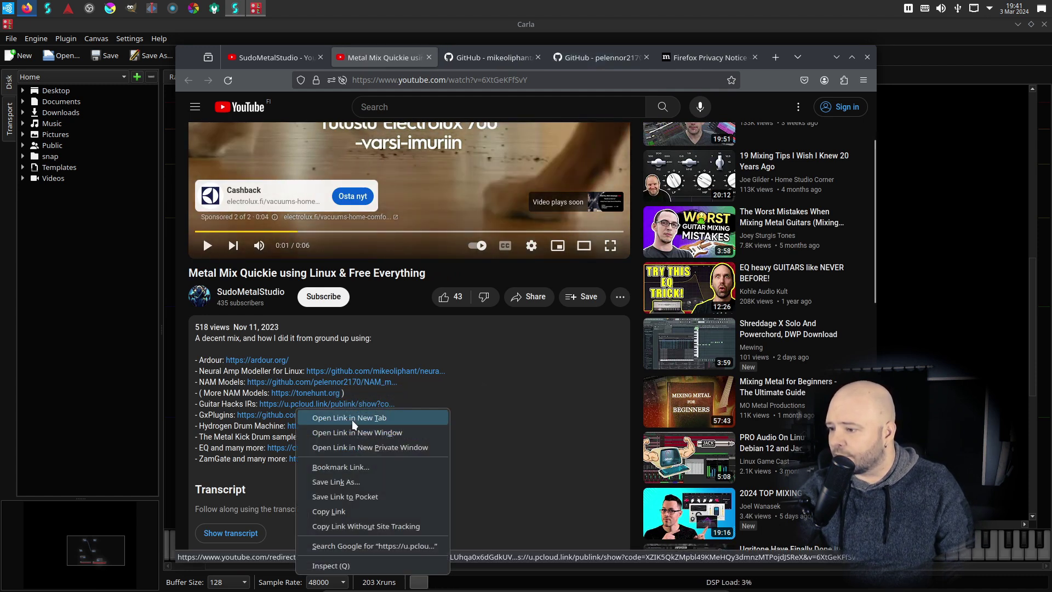
left_click(353, 420)
- Switch to the neural-amp-modeler-lv2 GitHub tab and scroll to the README's Building section
left_click(435, 57)
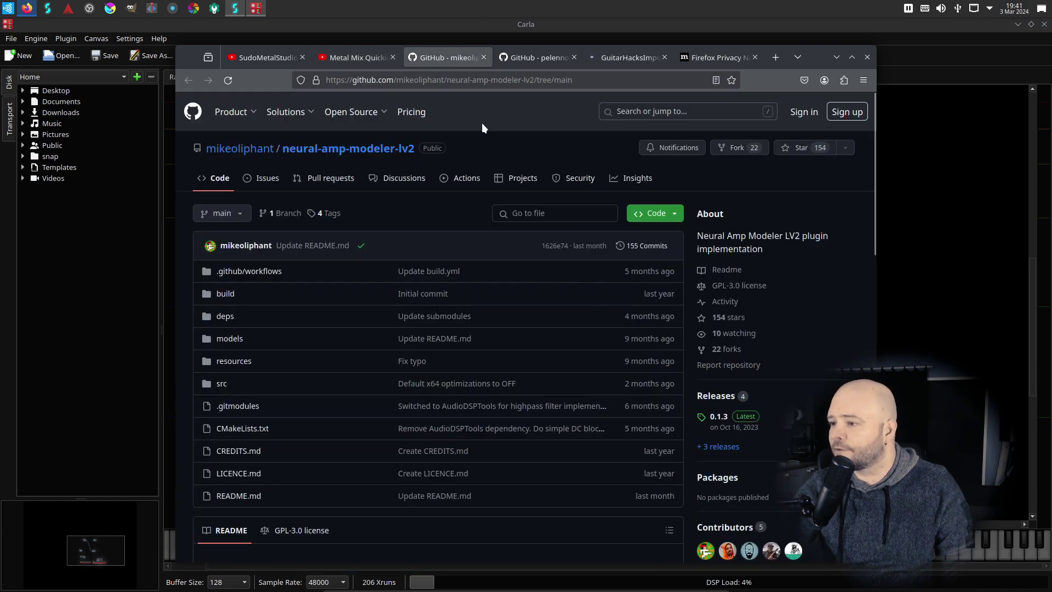
scroll(397, 275, "down", 10)
scroll(398, 275, "up", 4)
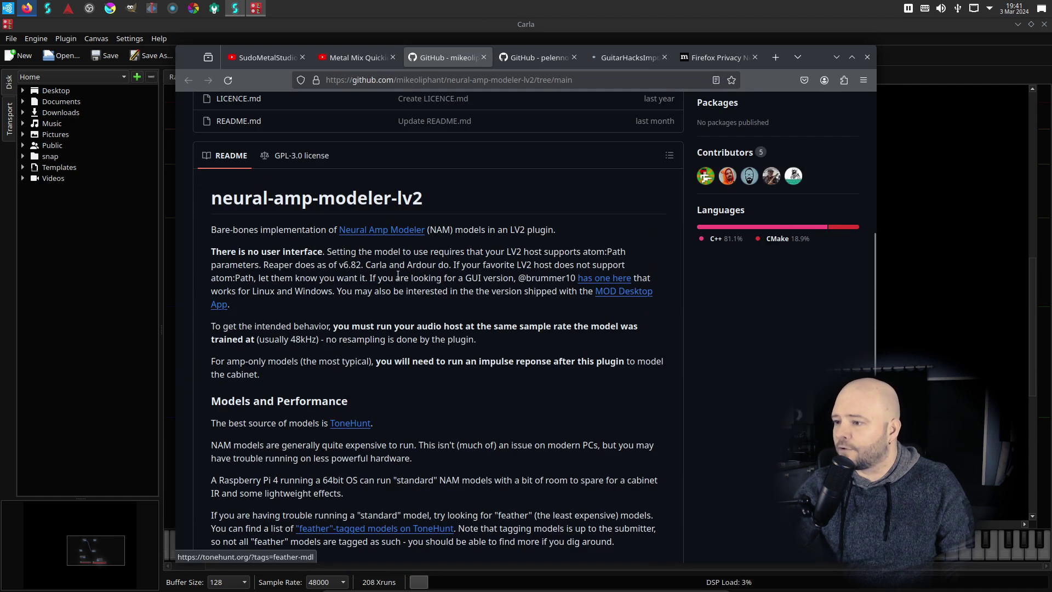
scroll(398, 275, "up", 6)
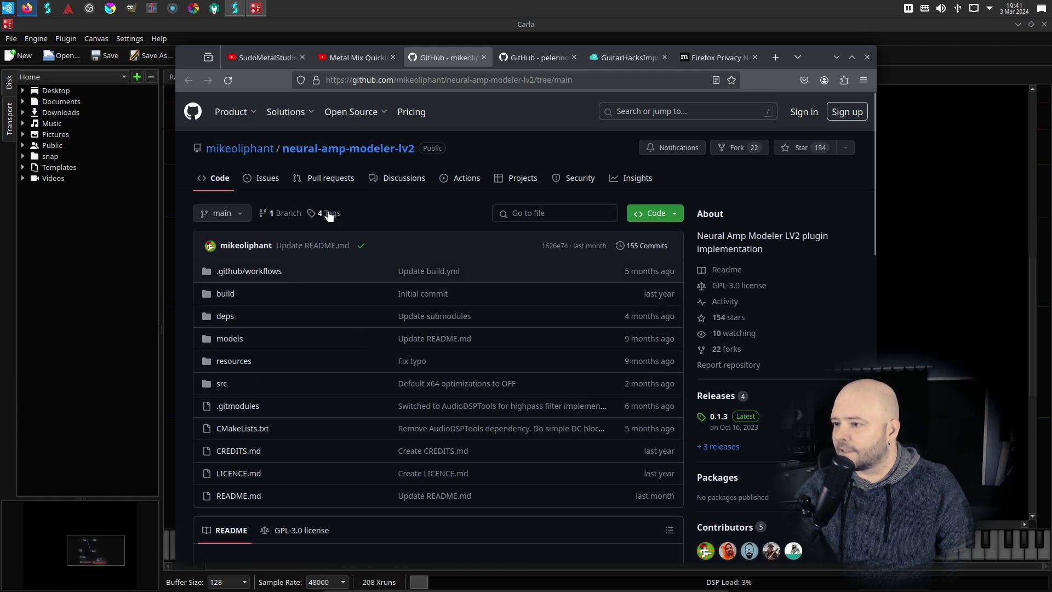
scroll(329, 214, "down", 8)
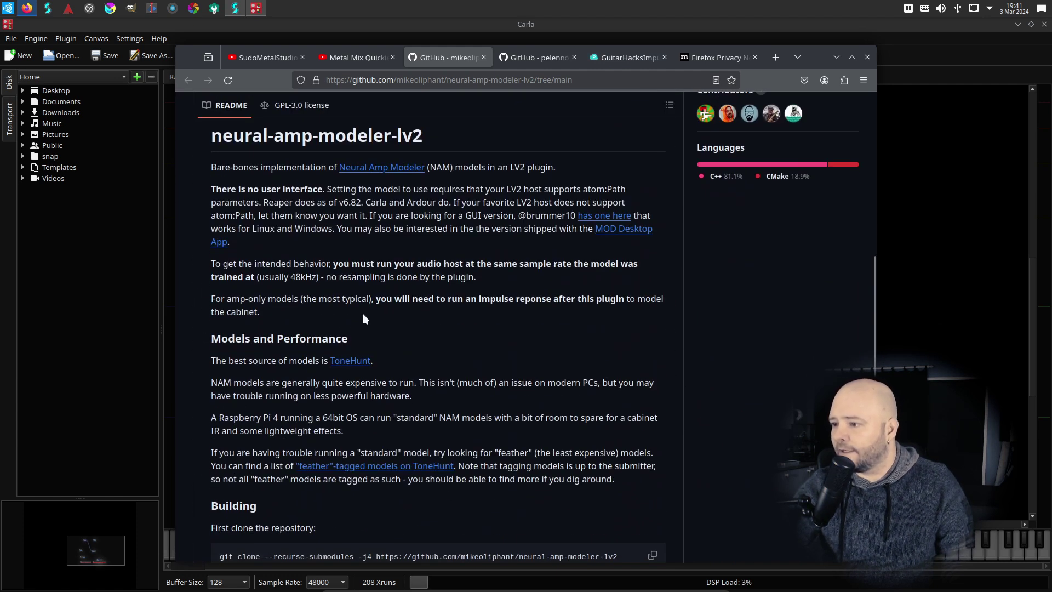
scroll(363, 324, "down", 5)
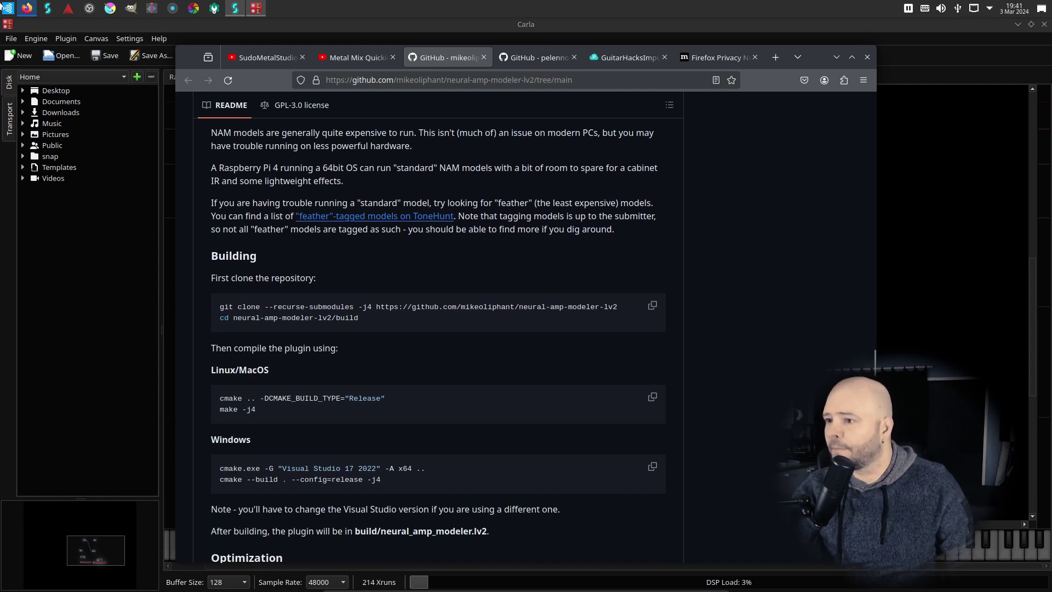
- Launch Konsole from the application menu and move it to the right side of the screen
left_click(8, 8)
type("konsole")
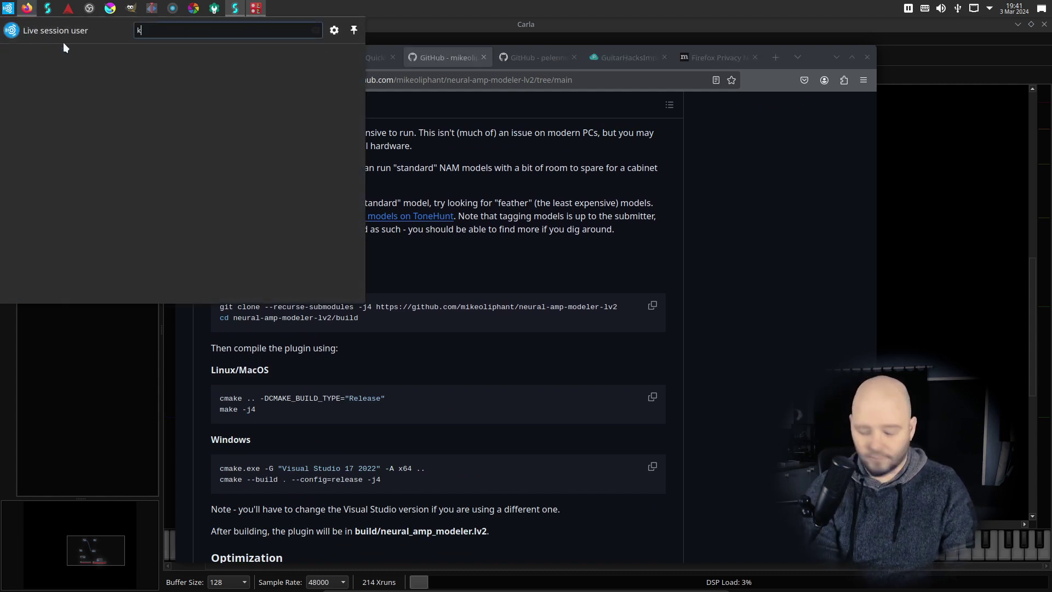
left_click(66, 55)
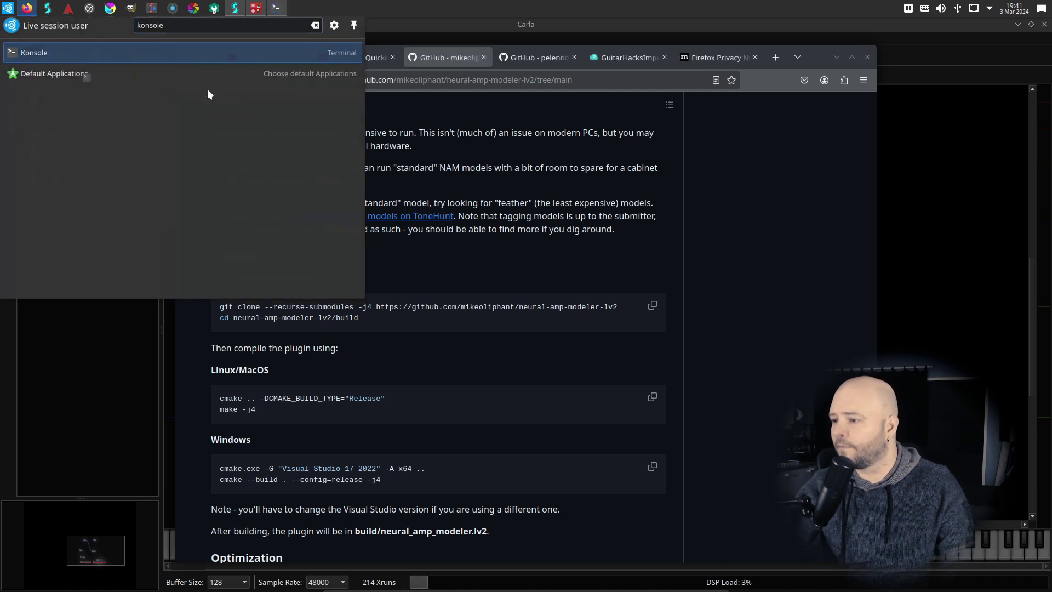
left_click_drag(511, 166, 813, 180)
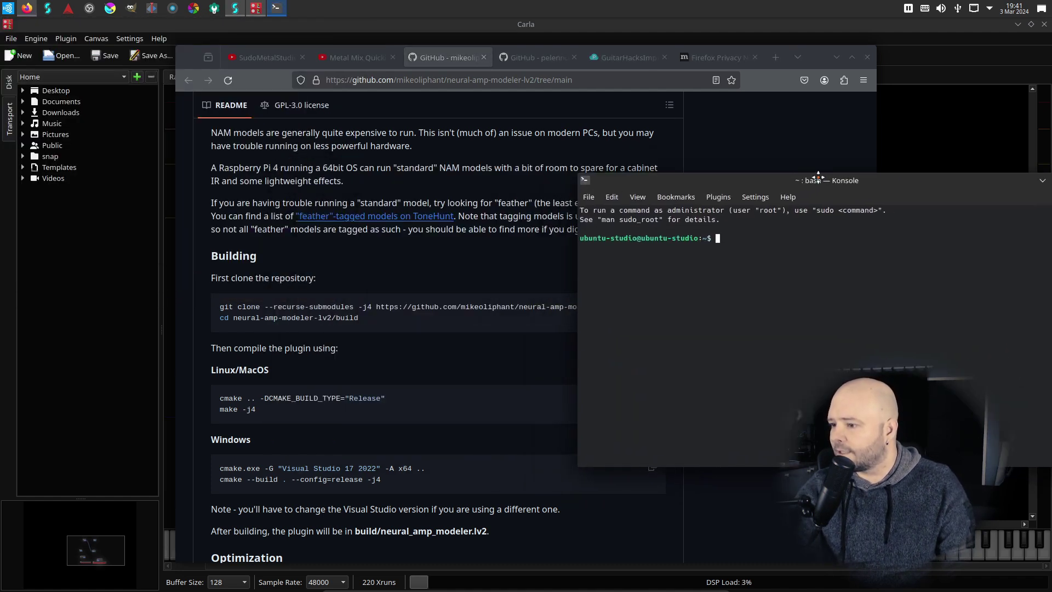
- Copy the README's recursive git clone commands, paste them into Konsole, and run them
left_click(439, 312)
left_click(654, 307)
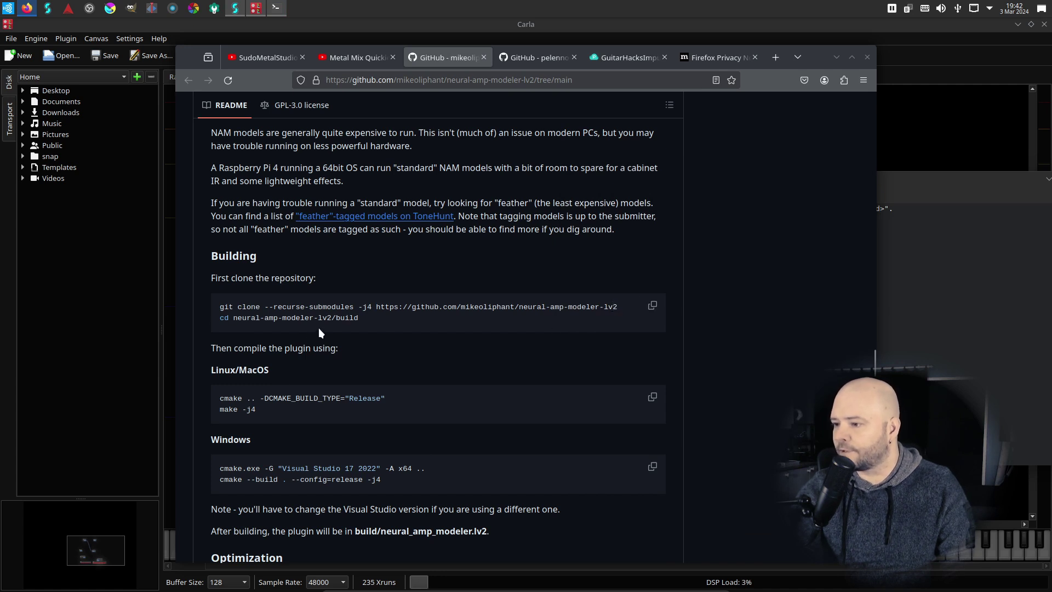
left_click(914, 305)
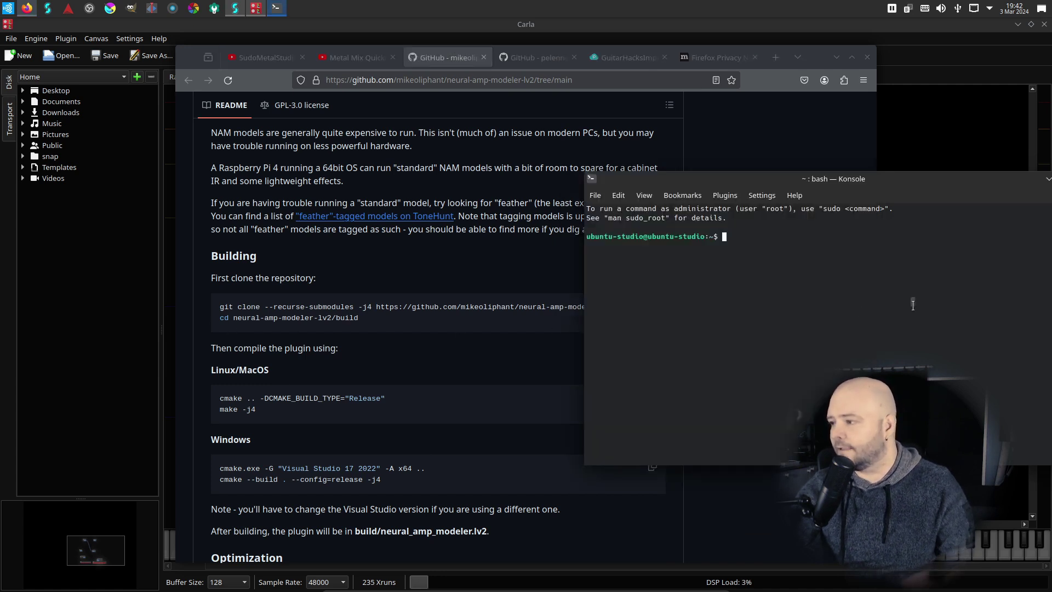
right_click(755, 260)
left_click(793, 280)
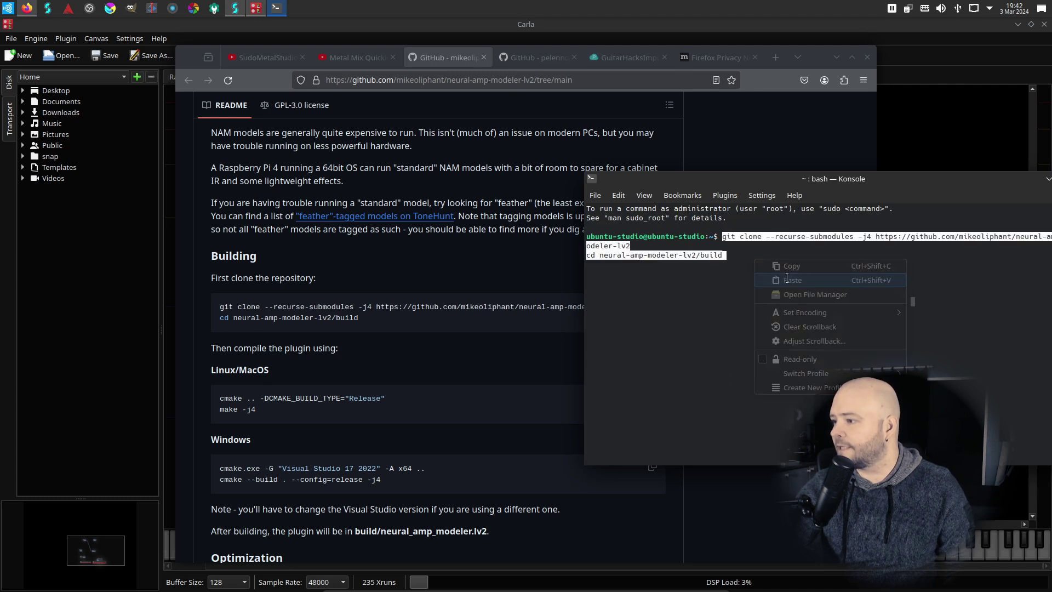
key("Return")
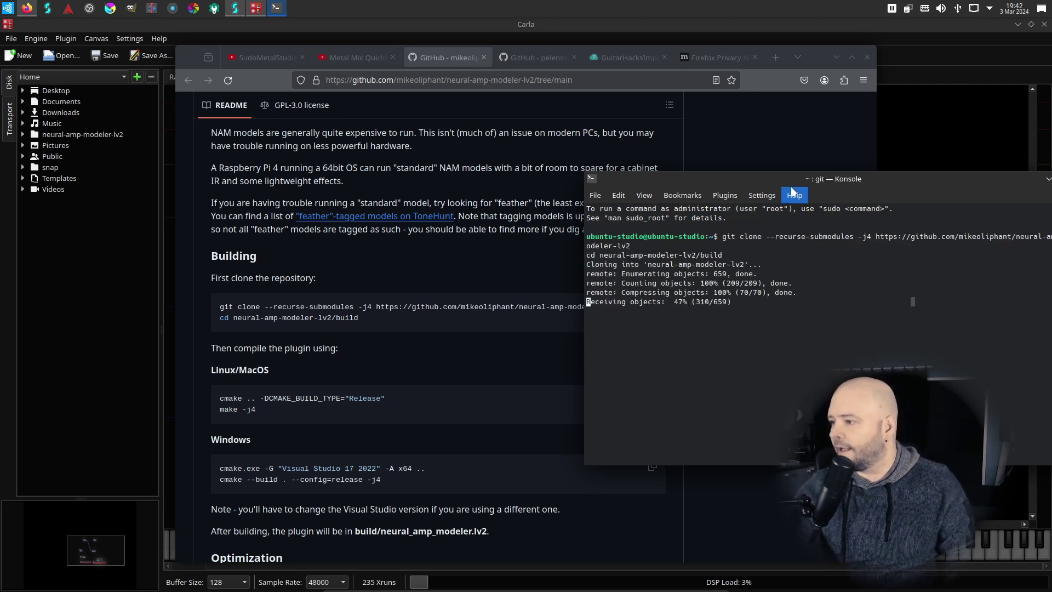
left_click_drag(783, 284, 553, 237)
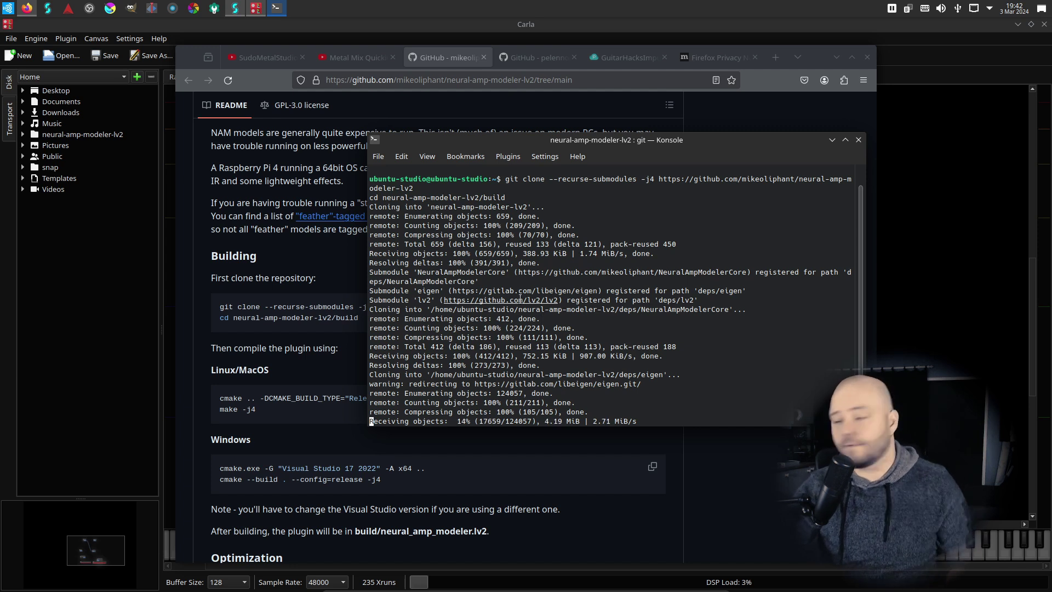
- Download the NAM_models repository from GitHub as a ZIP
left_click(519, 58)
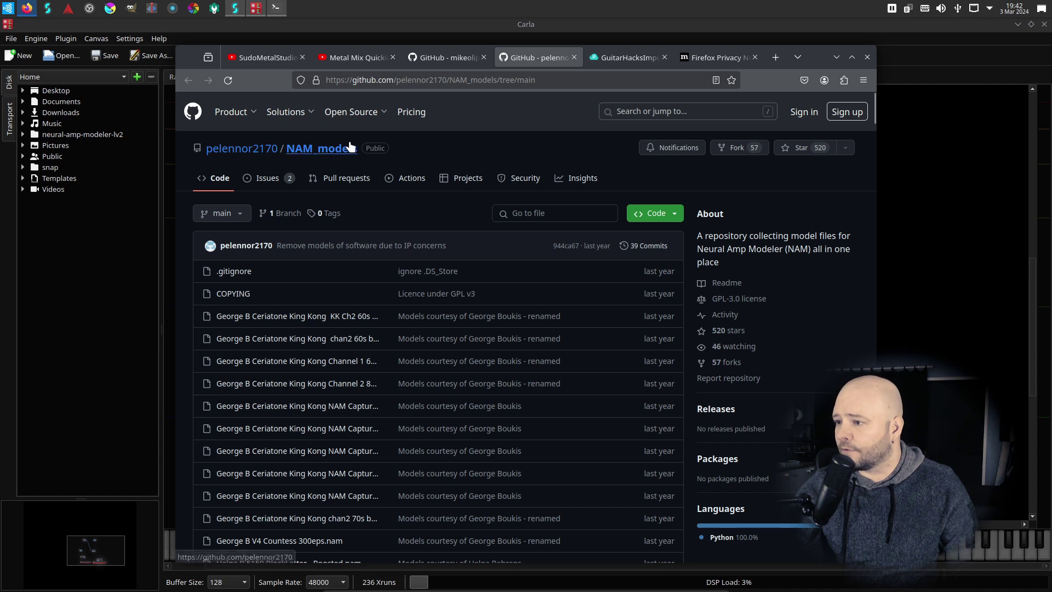
left_click(672, 214)
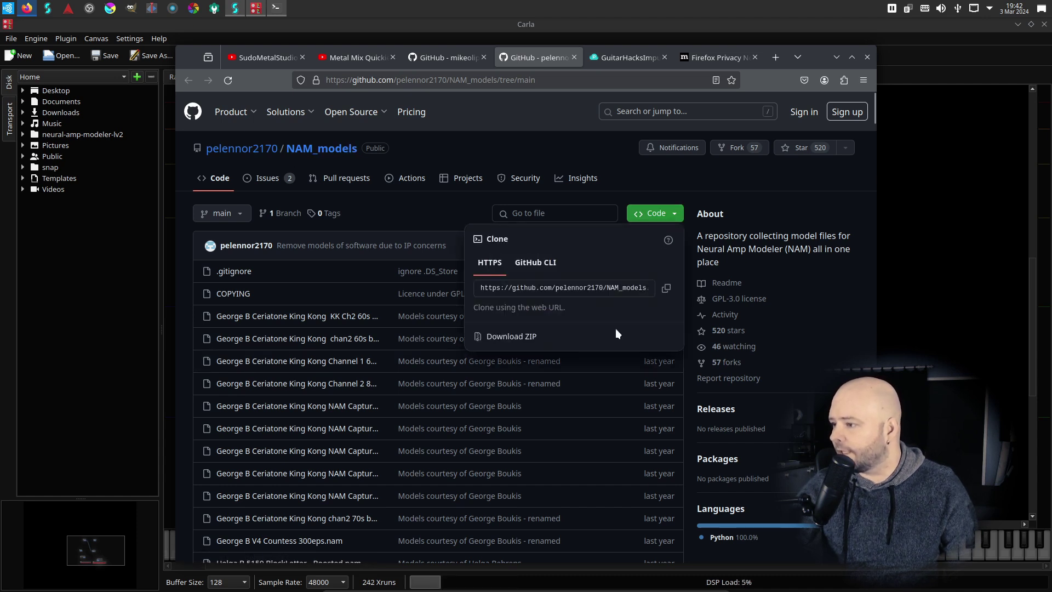
left_click(507, 343)
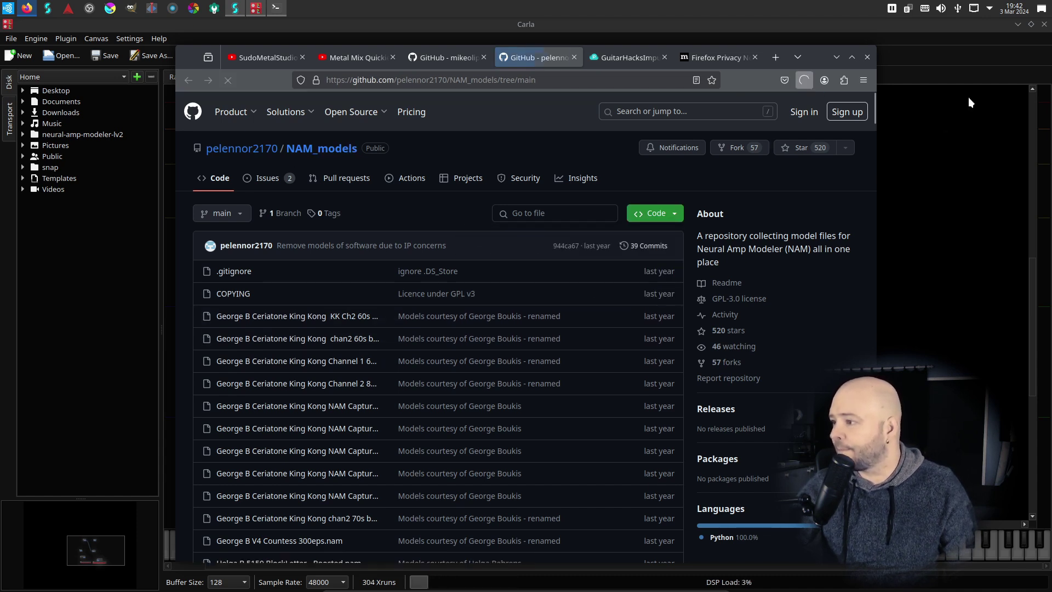
- Download GuitarHacksImpulses.rar from pCloud and show it in the Downloads folder
left_click(630, 58)
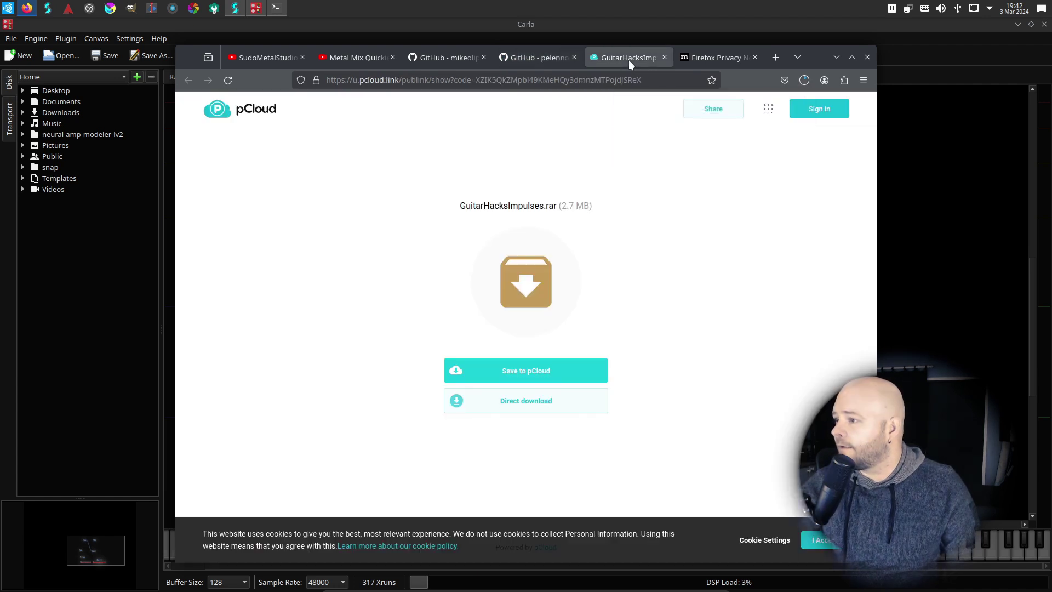
left_click(539, 402)
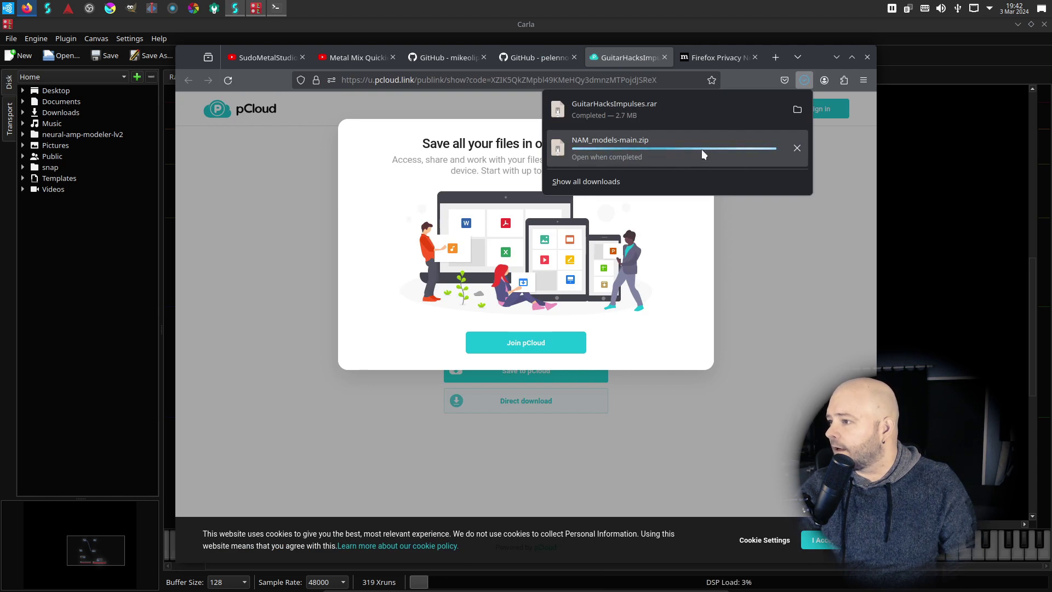
left_click(798, 109)
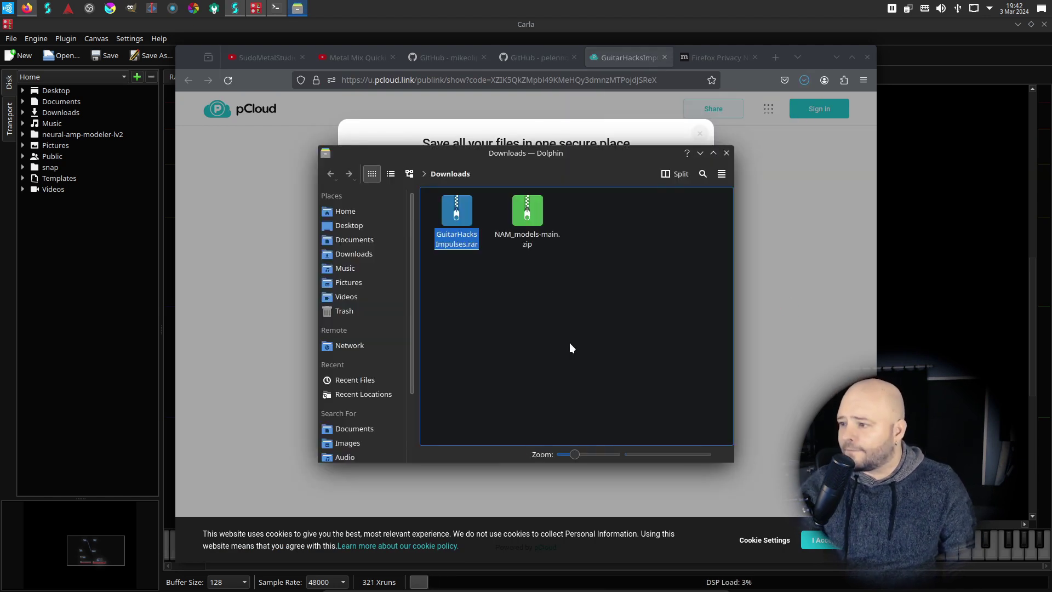
- Extract GuitarHacksImpulses.rar and NAM_models-main.zip here in Downloads
left_click(541, 273)
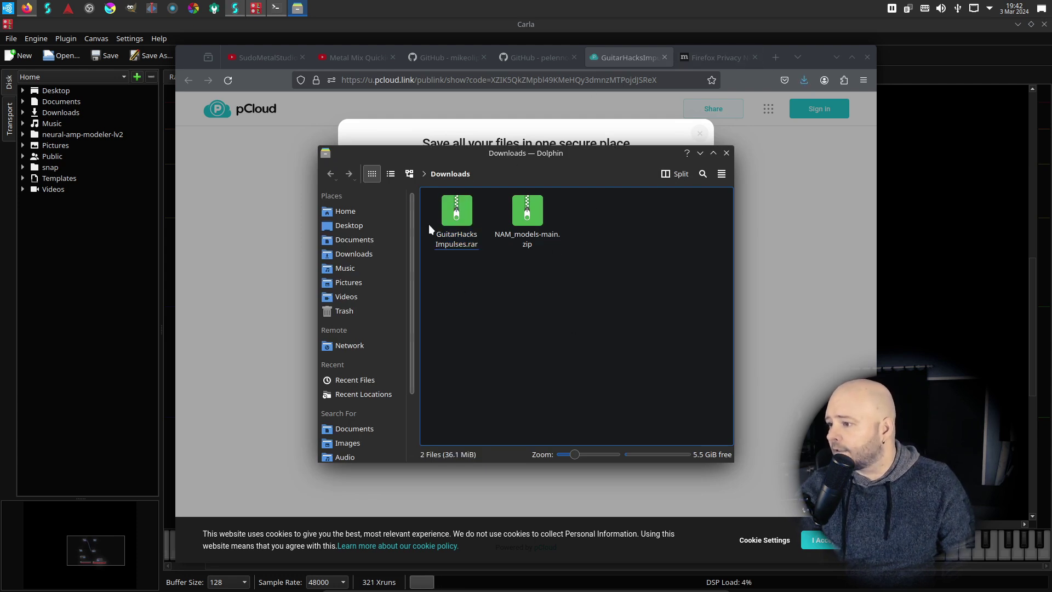
right_click(455, 208)
mouse_move(525, 337)
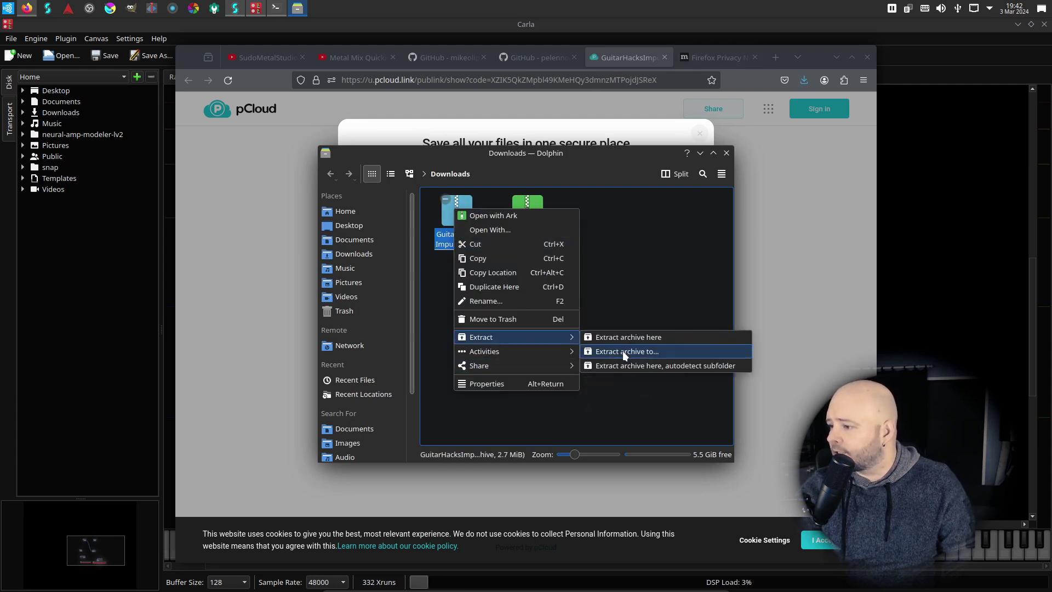
left_click(621, 338)
right_click(606, 194)
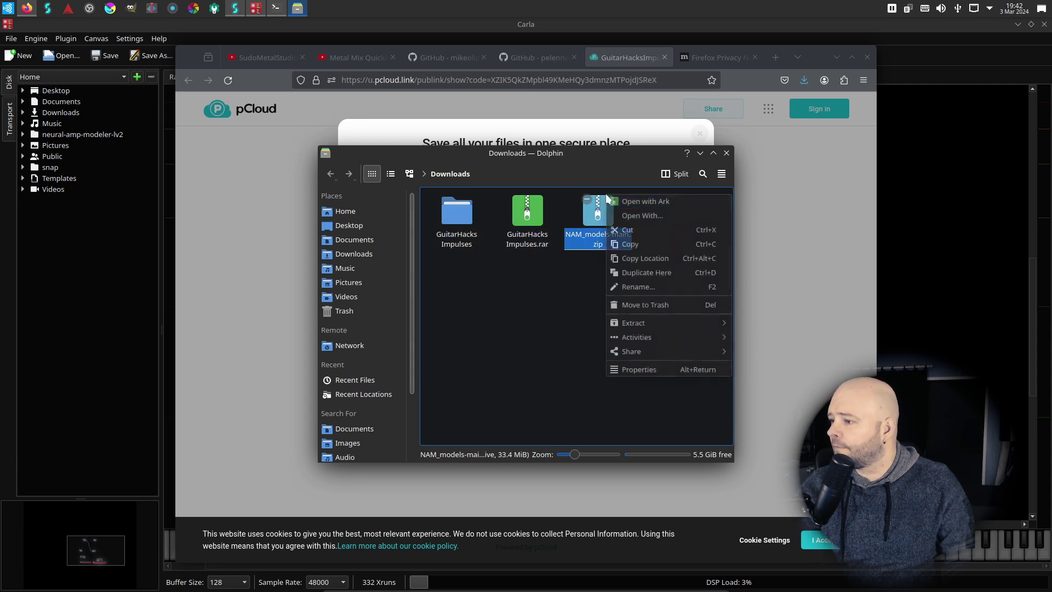
mouse_move(713, 323)
left_click(787, 323)
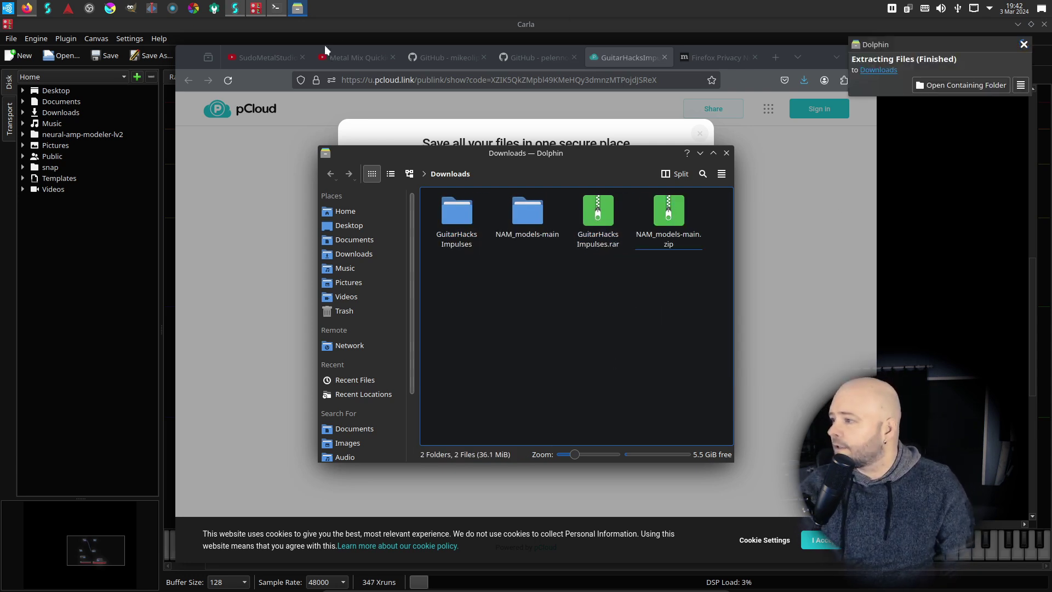
- Maximize the Konsole window running the git clone and enlarge its text
left_click(276, 7)
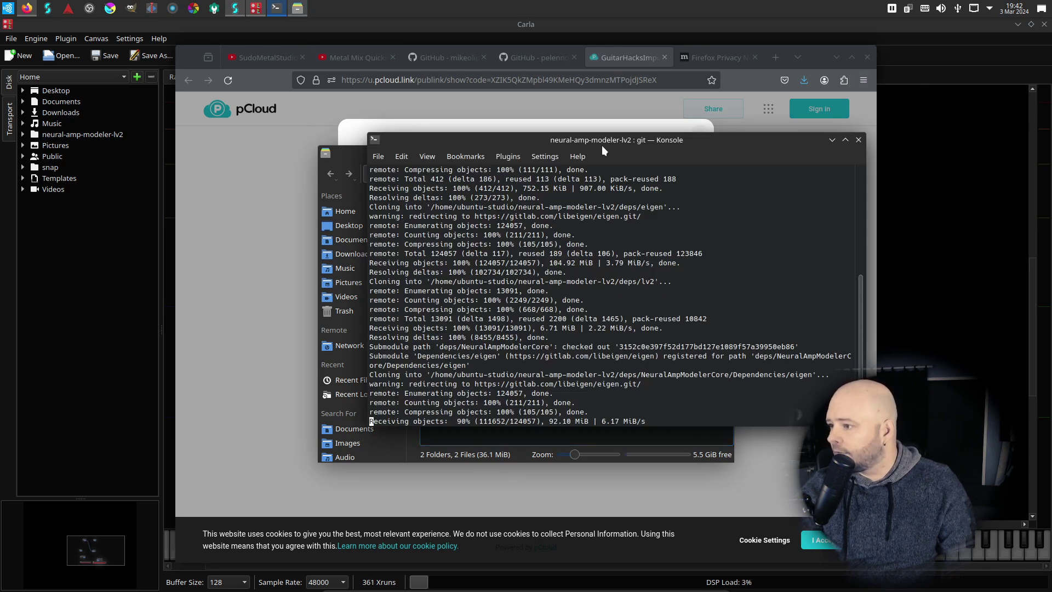
left_click_drag(602, 146, 462, 96)
double_click(456, 90)
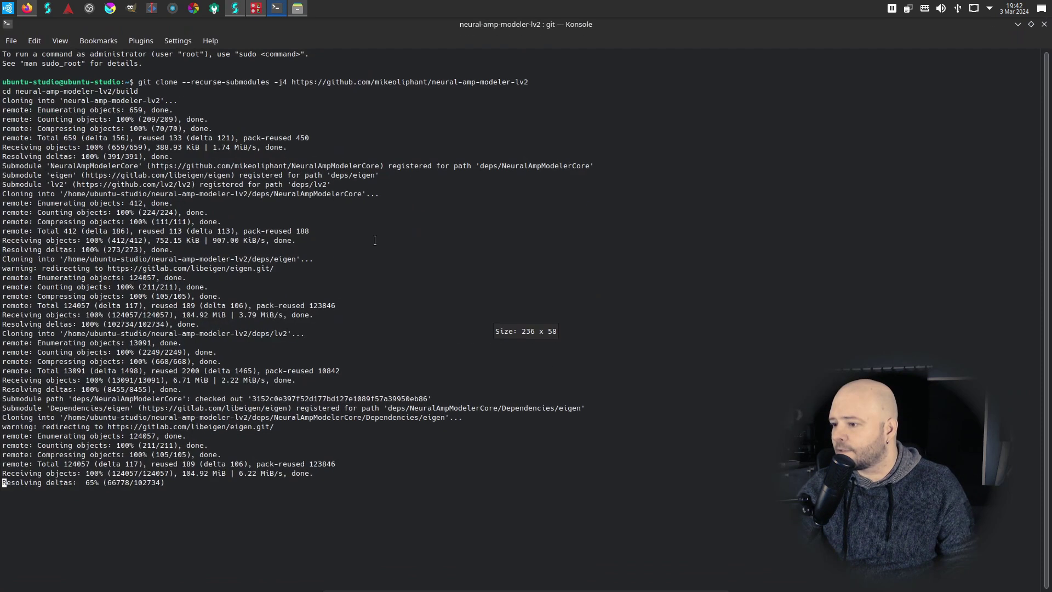
key("ctrl+plus")
key("ctrl+plus")
key("ctrl+plus")
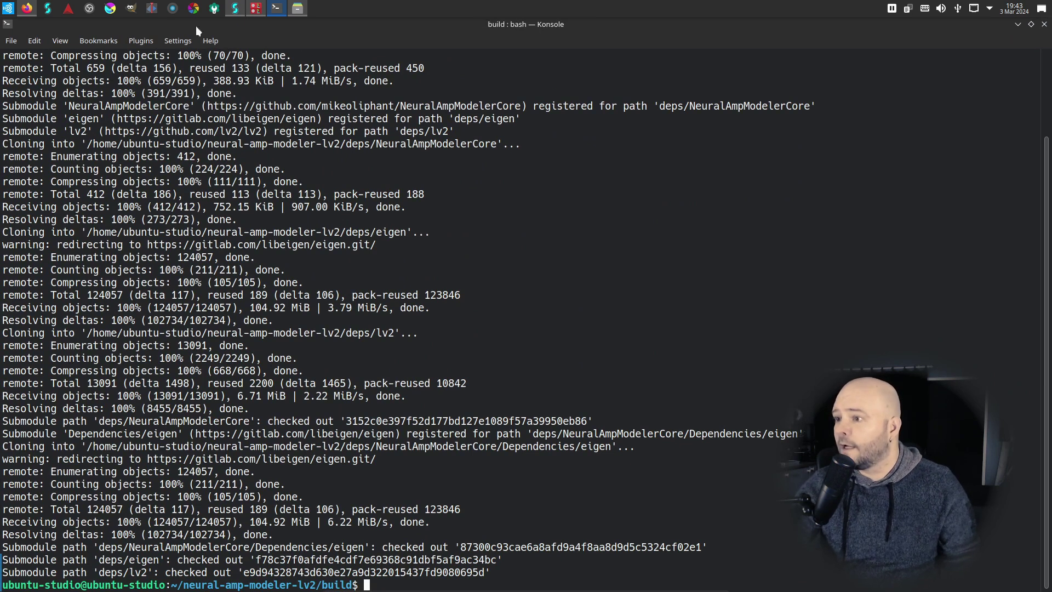
- Select the cmake build command in the neural-amp-modeler-lv2 README
left_click(26, 8)
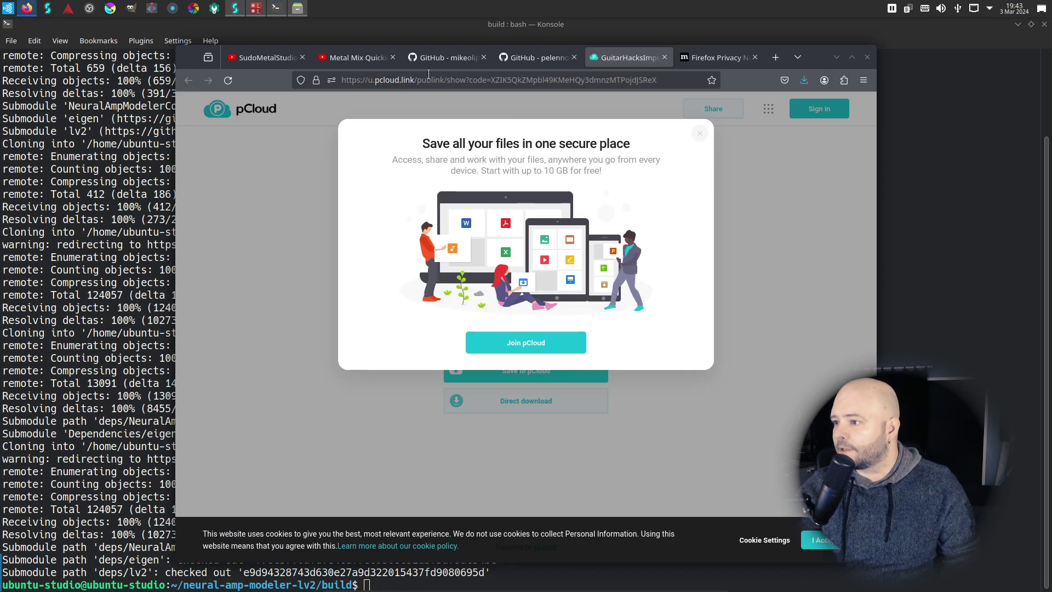
left_click(437, 58)
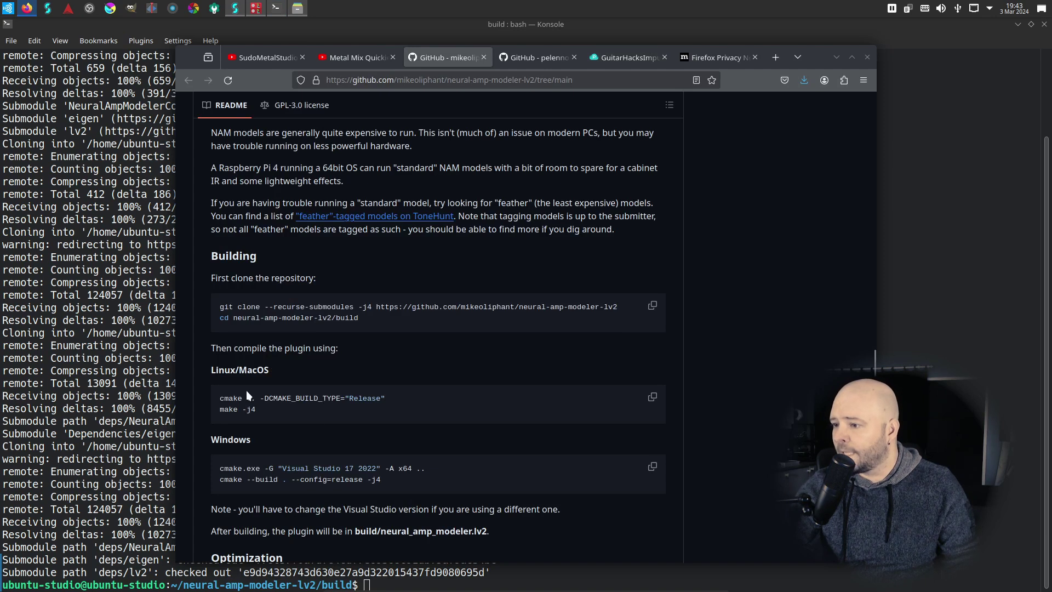
left_click_drag(216, 399, 385, 400)
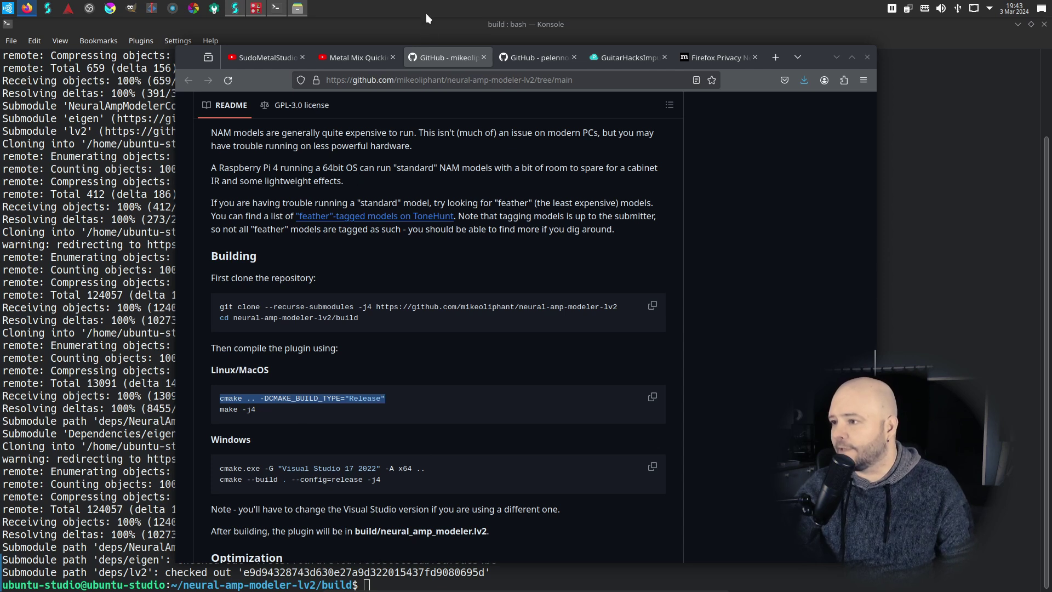
left_click(423, 28)
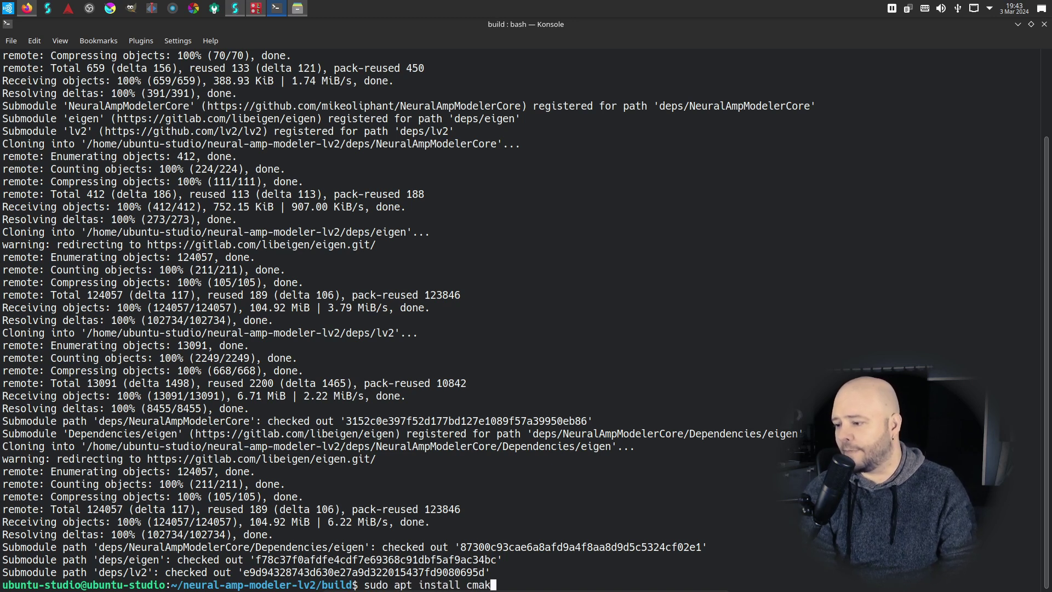
- Run sudo apt install cmake and confirm with Y
key("Return")
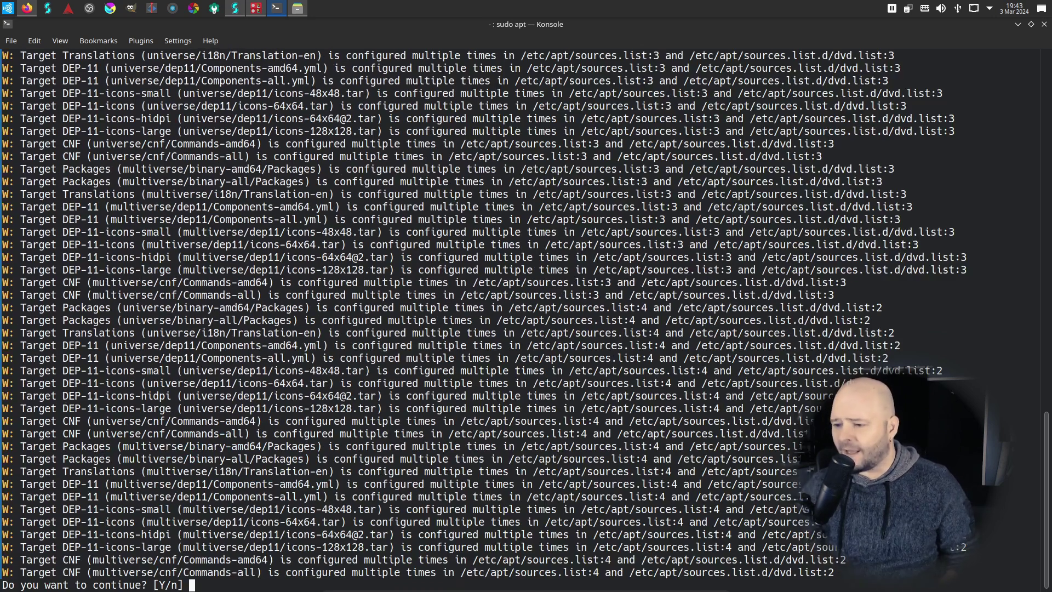
type("Y")
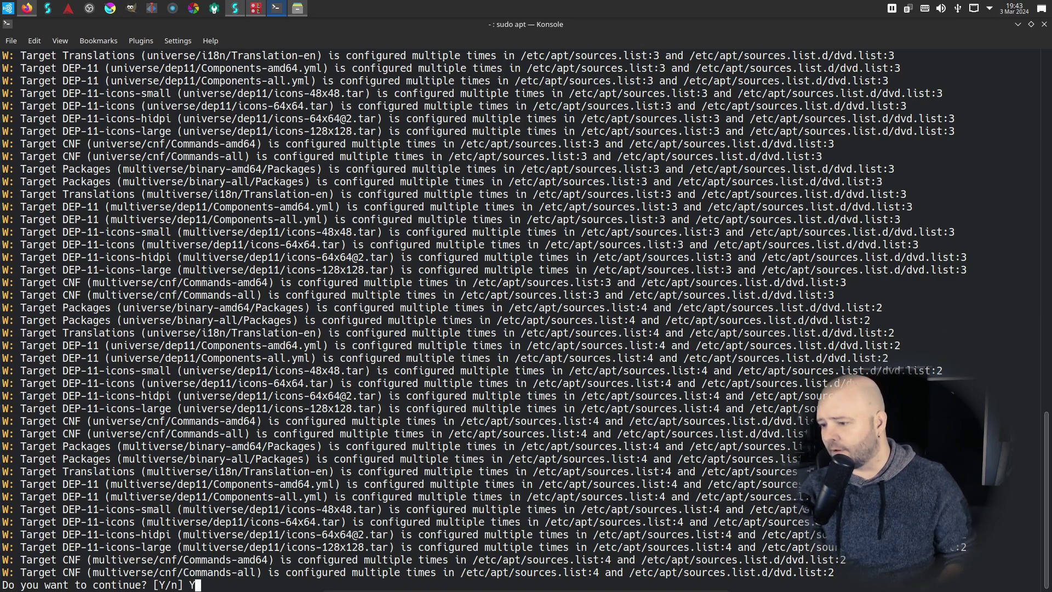
key("Return")
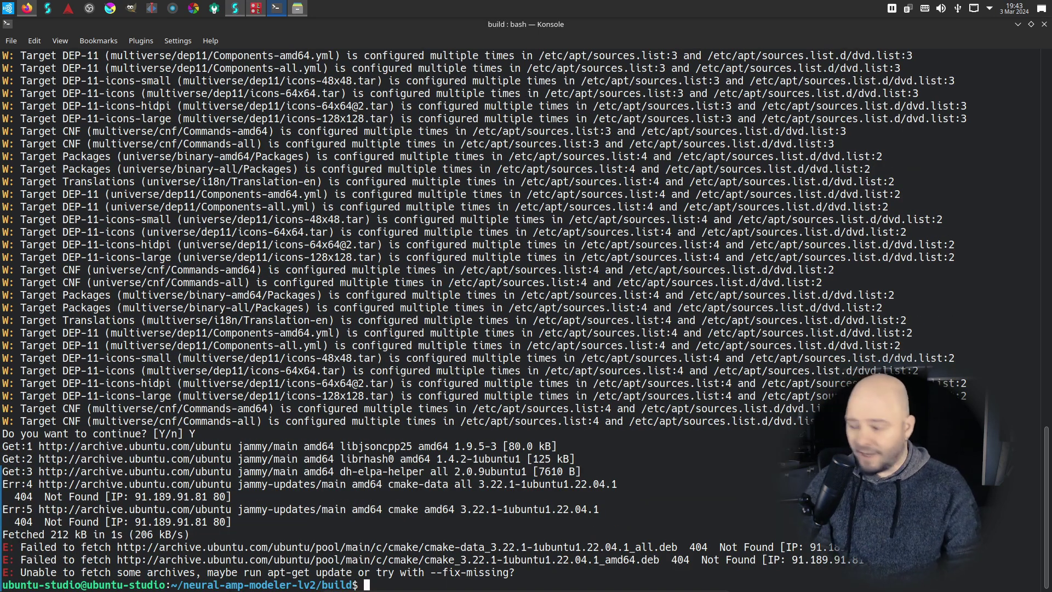
- Install cmake with sudo snap install cmake --classic after apt fails
key("Up")
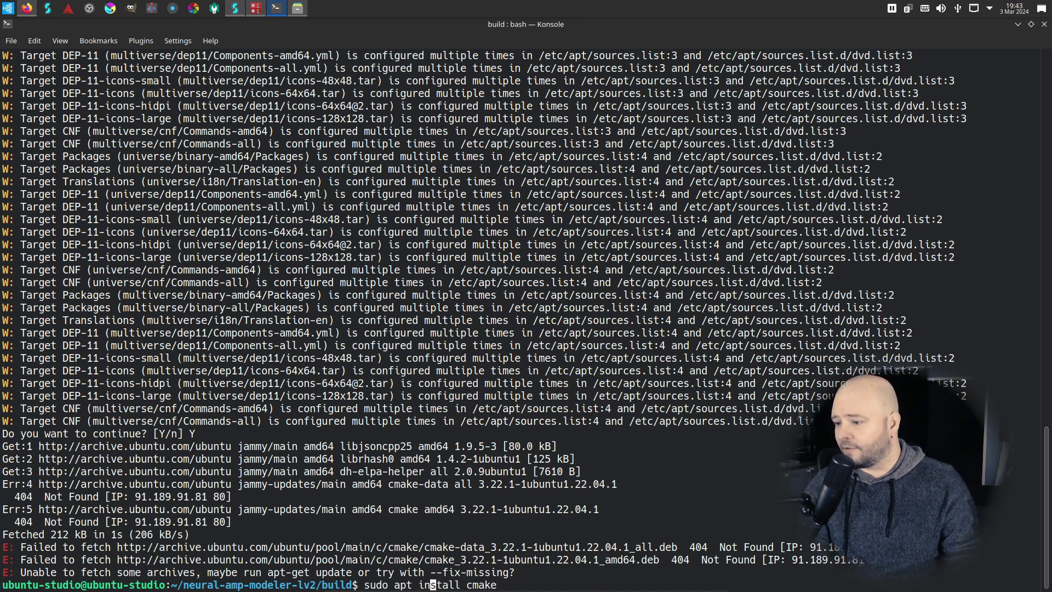
key("Left")
key("Left")
key("Left")
key("Left")
key("Left")
key("Left")
key("Delete")
key("Delete")
key("Delete")
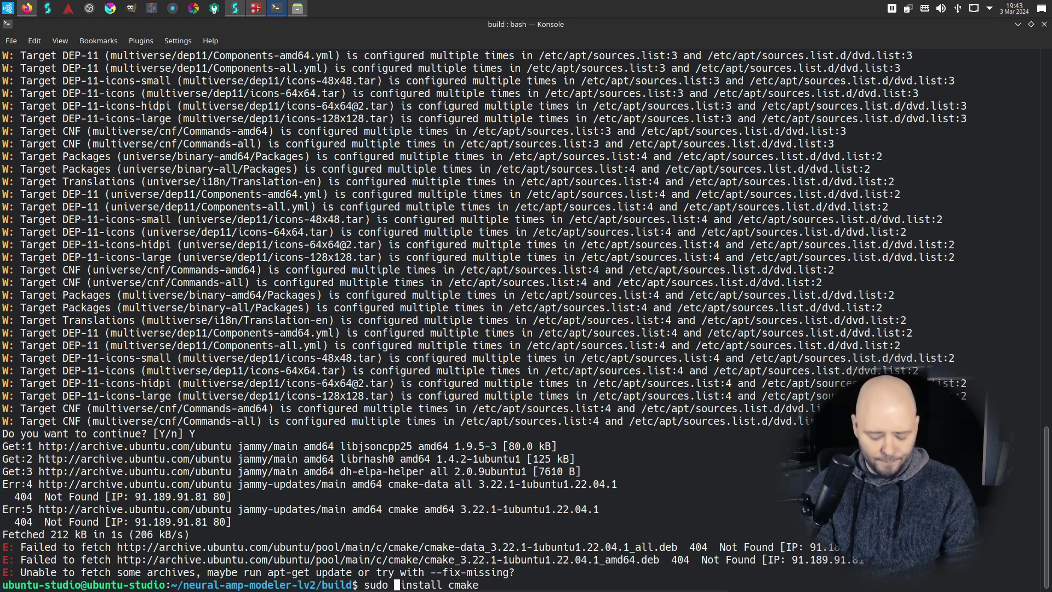
type("snap")
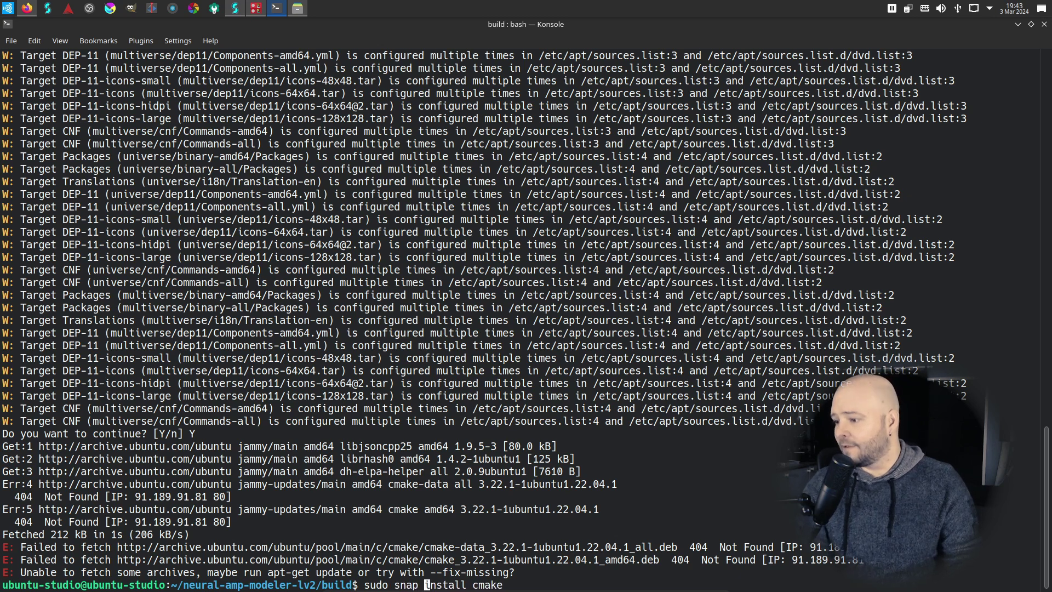
key("Right")
key("Right")
key("Right")
key("Right")
key("Right")
key("Right")
key("Right")
key("Right")
key("Right")
key("Right")
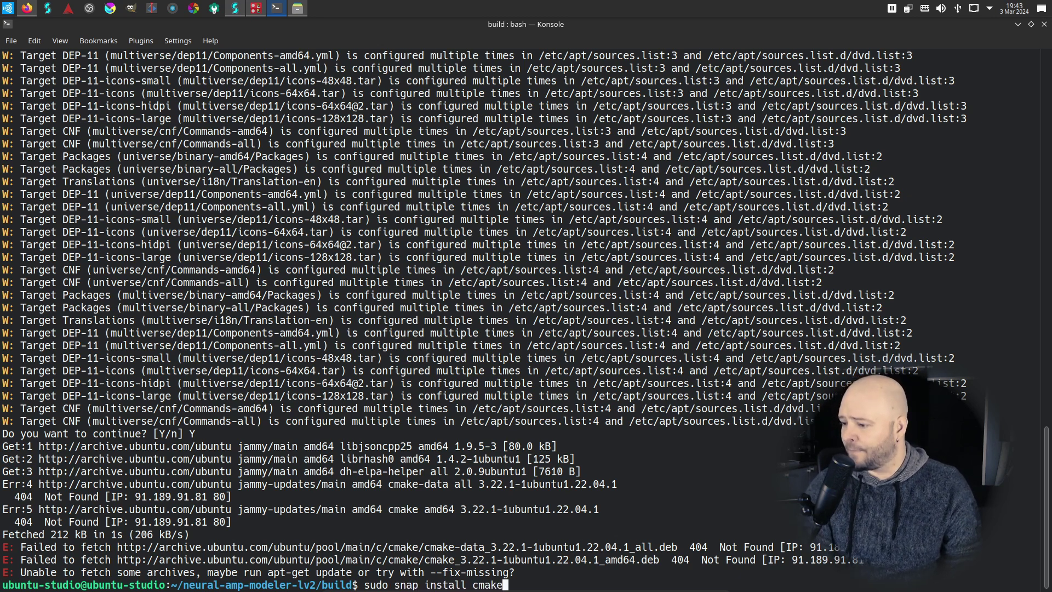
key("Return")
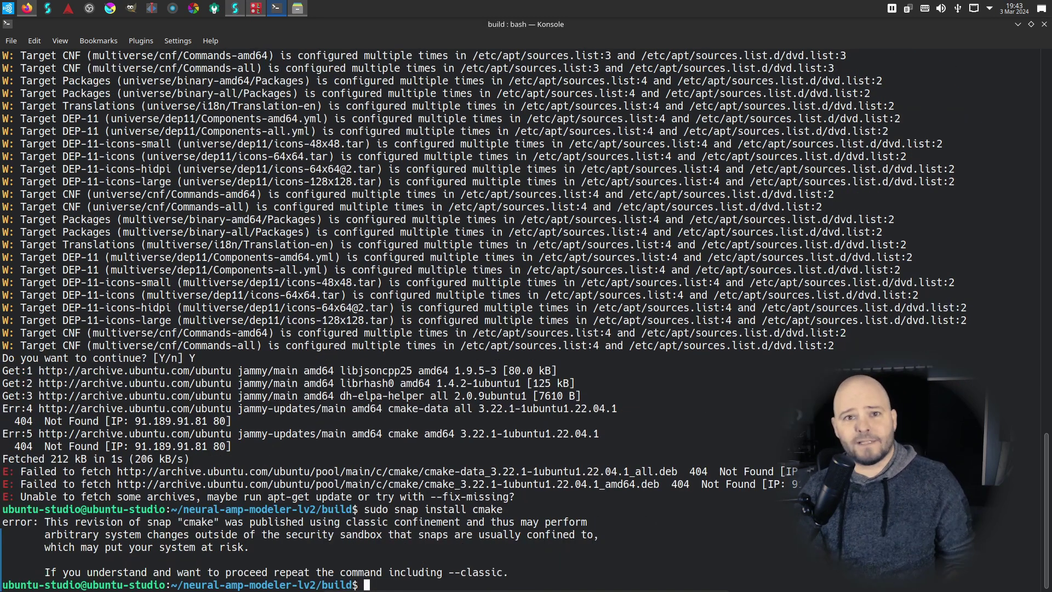
key("Up")
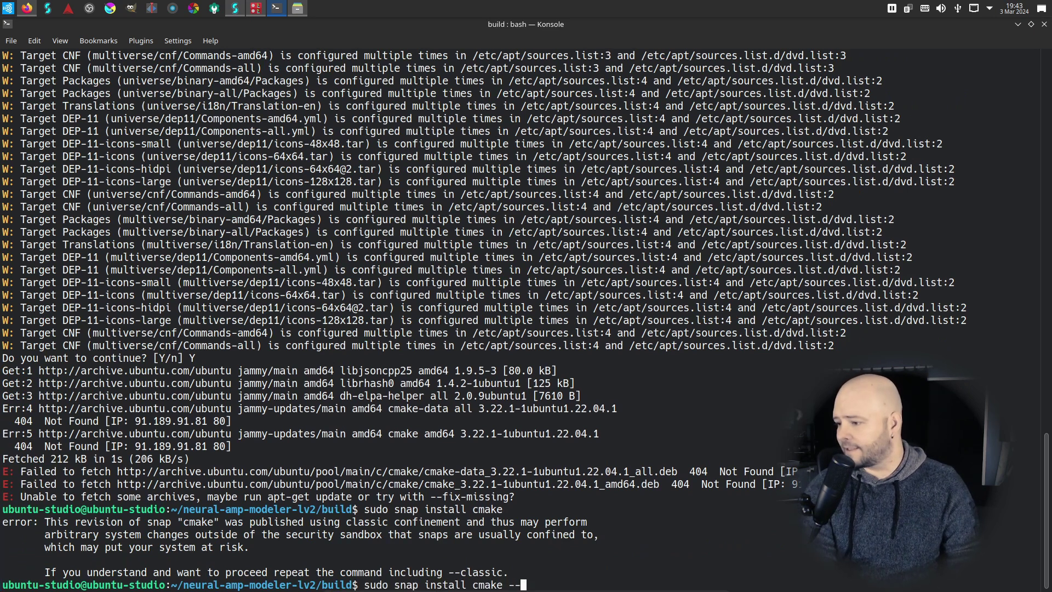
type("--classic")
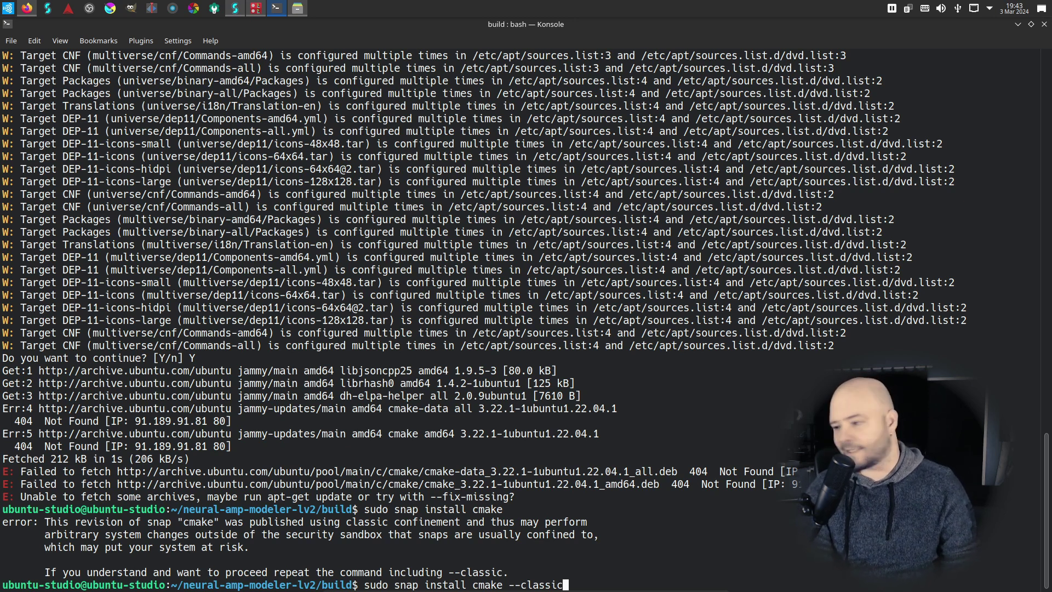
key("Return")
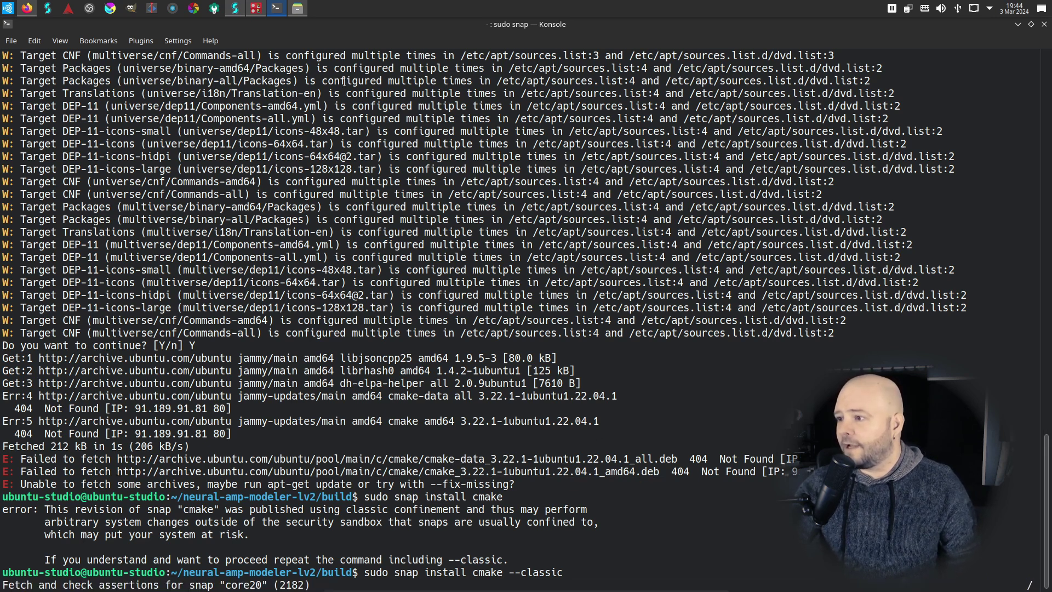
left_click(26, 8)
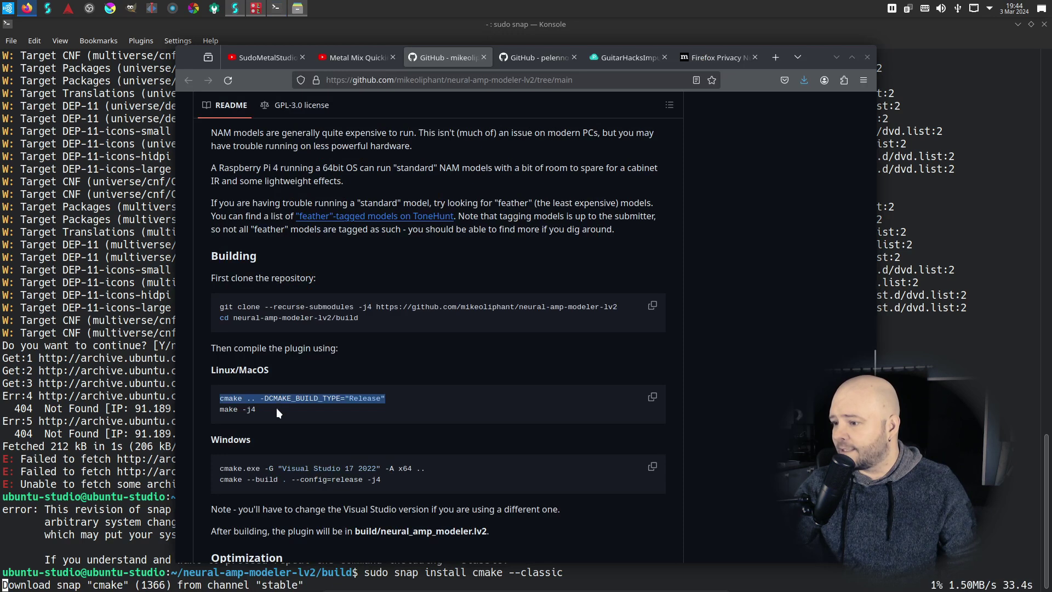
- Copy the README's cmake Release build command and paste it into Konsole
left_click_drag(423, 397, 217, 400)
right_click(351, 398)
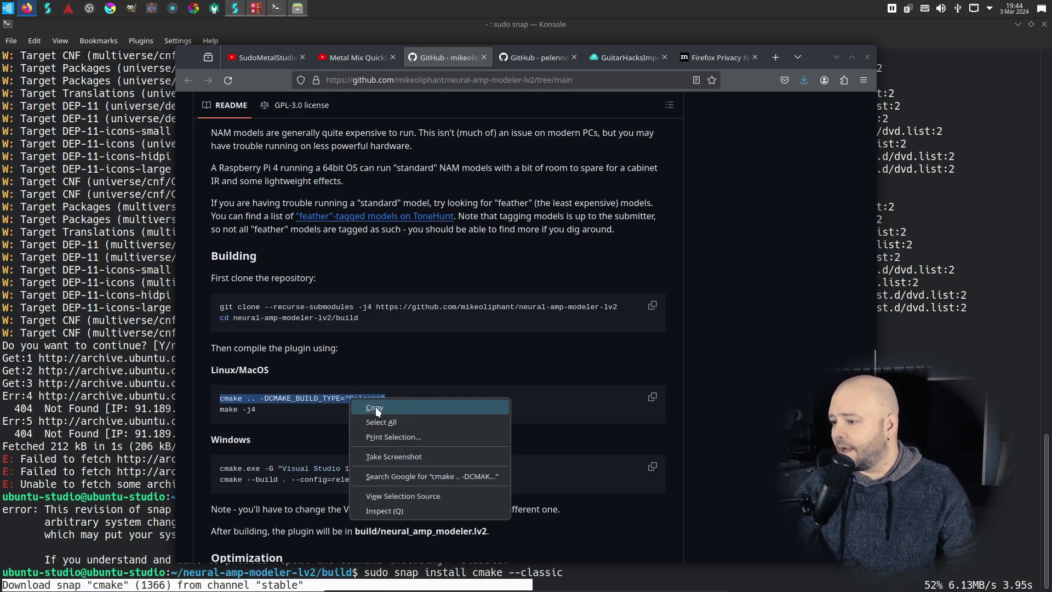
left_click(376, 407)
scroll(613, 462, "down", 3)
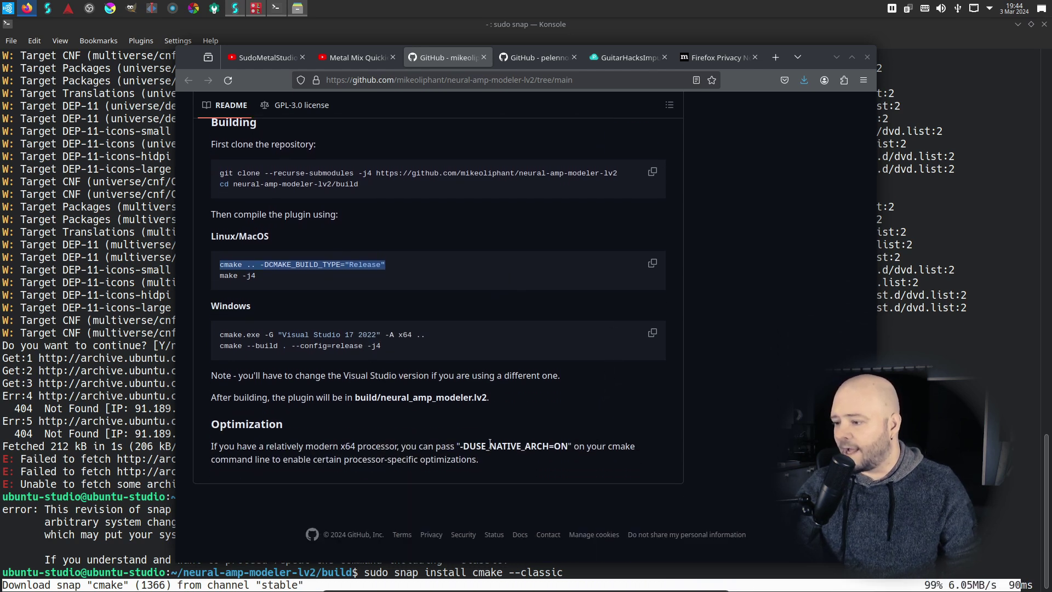
left_click(429, 18)
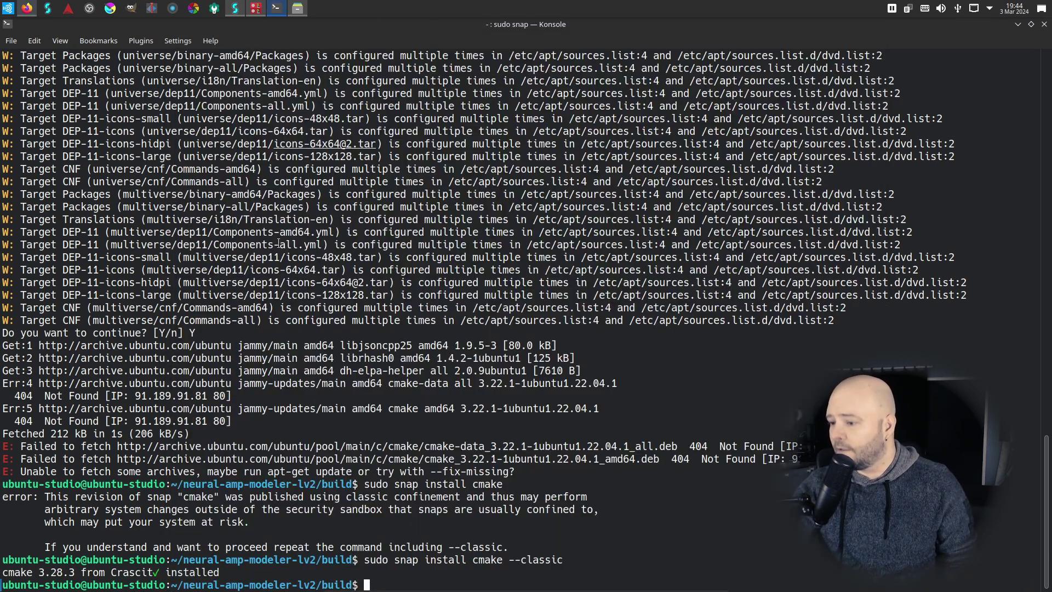
right_click(395, 582)
left_click(449, 465)
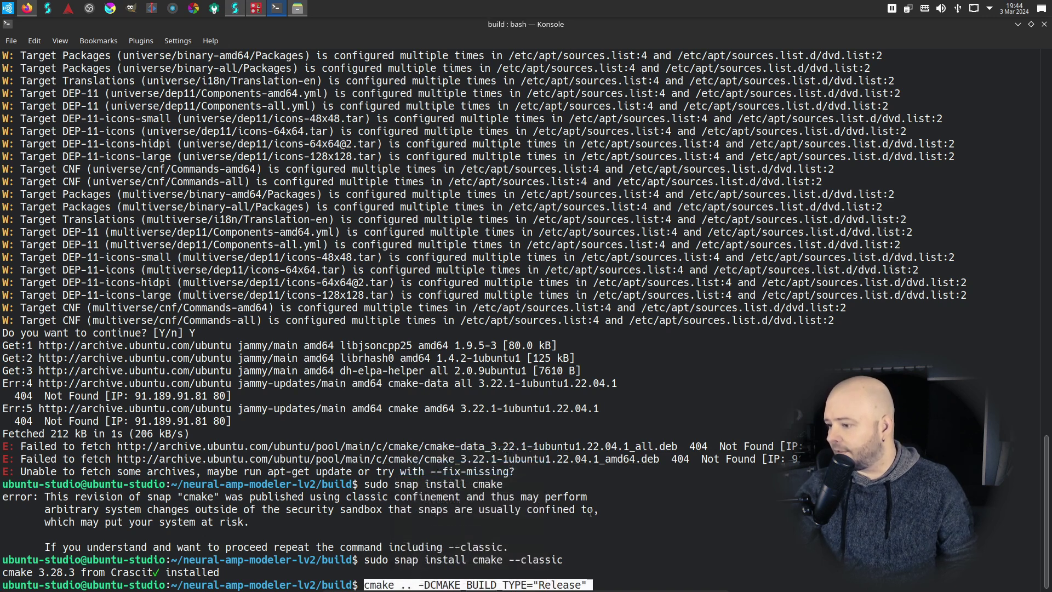
key("End")
- Append -DUSE_NATIVE_ARCH=ON from the README and run the cmake configure
key("alt+Tab")
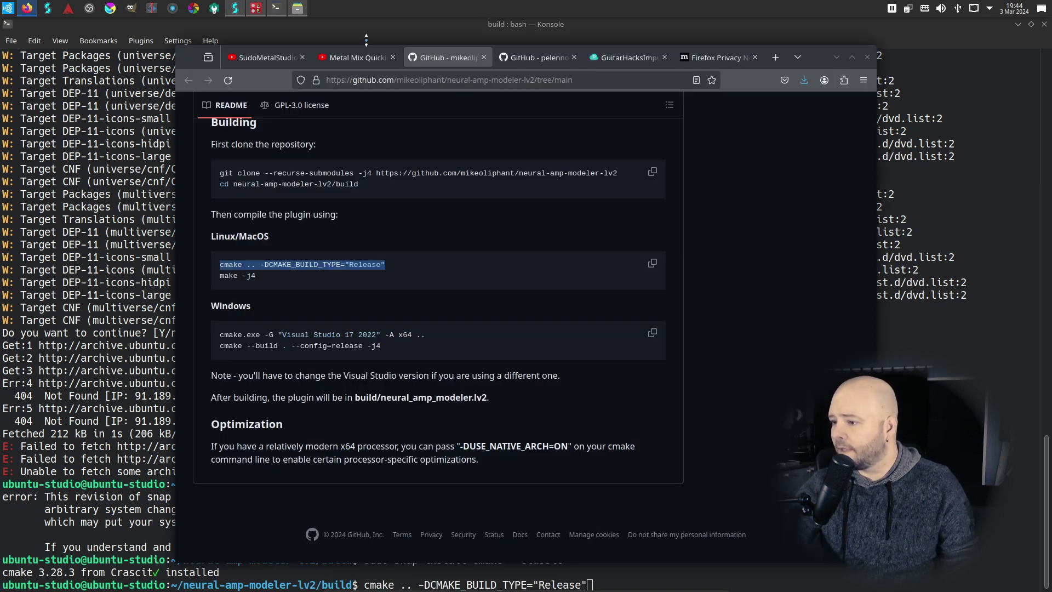
left_click(463, 447)
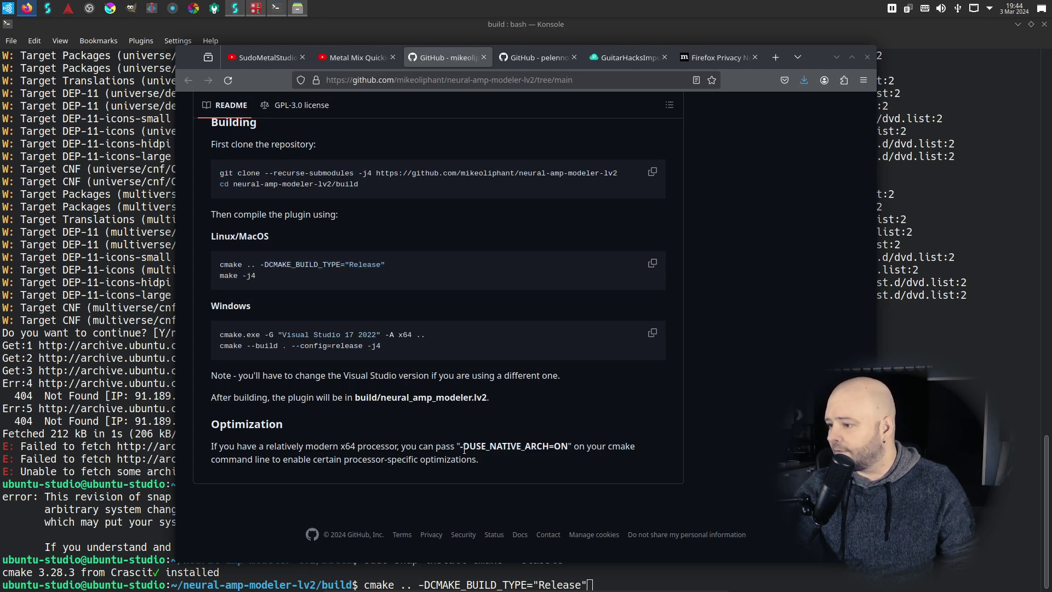
left_click_drag(534, 446, 569, 447)
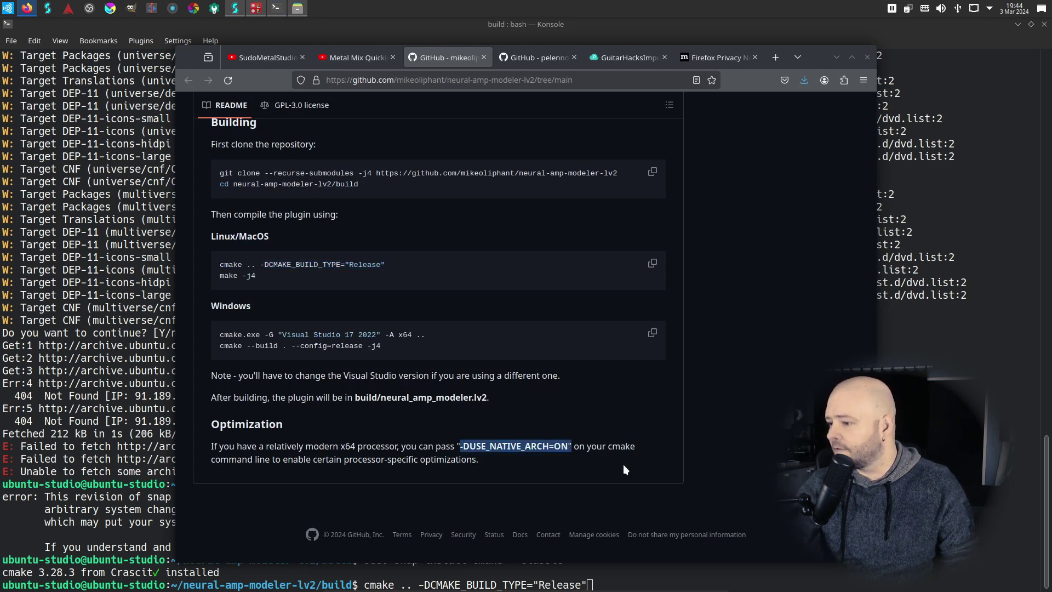
key("alt+Tab")
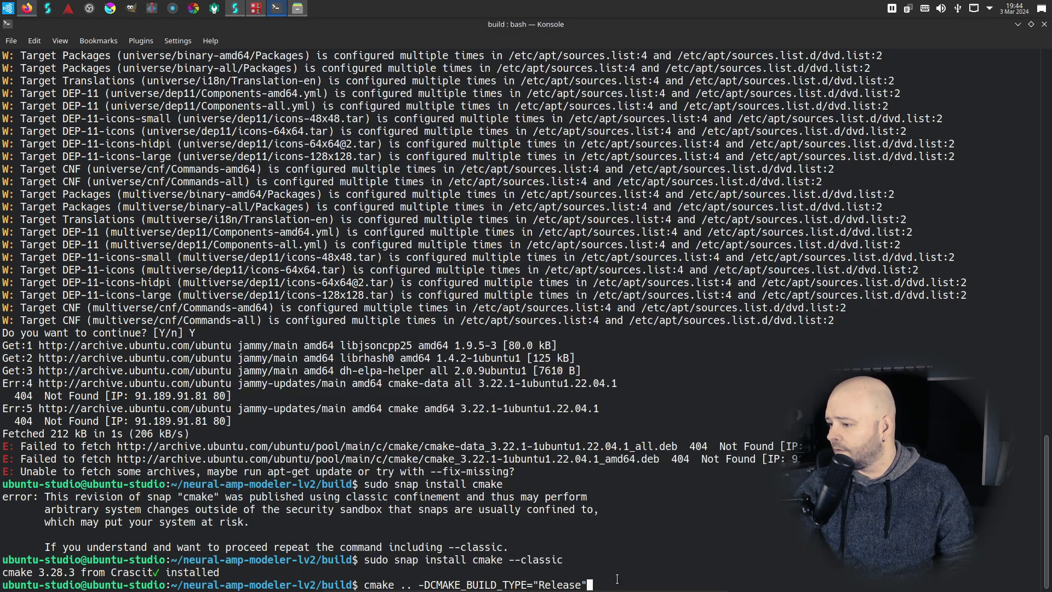
right_click(619, 582)
left_click(682, 466)
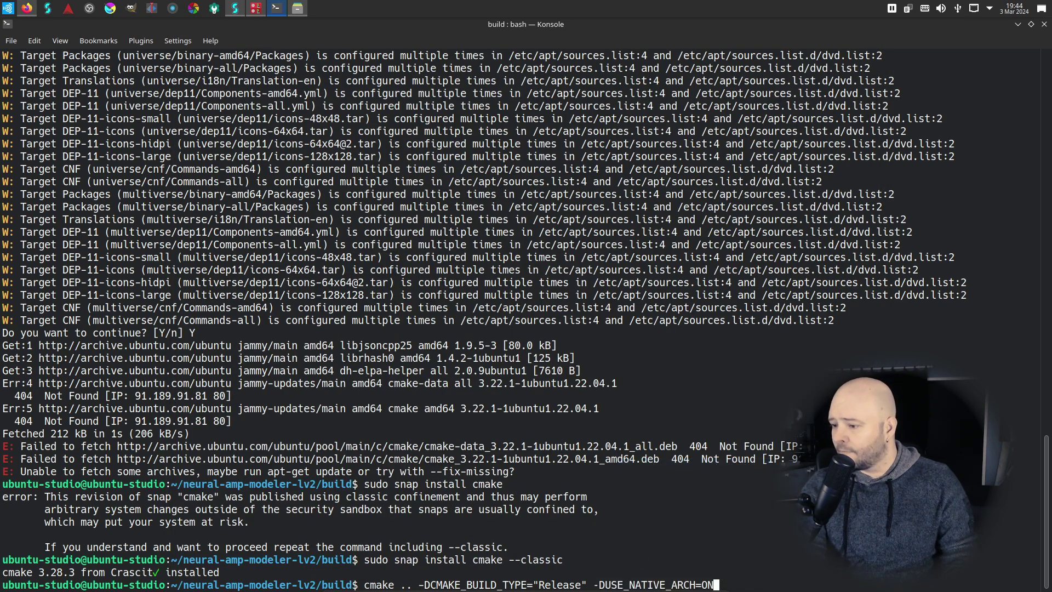
key("Return")
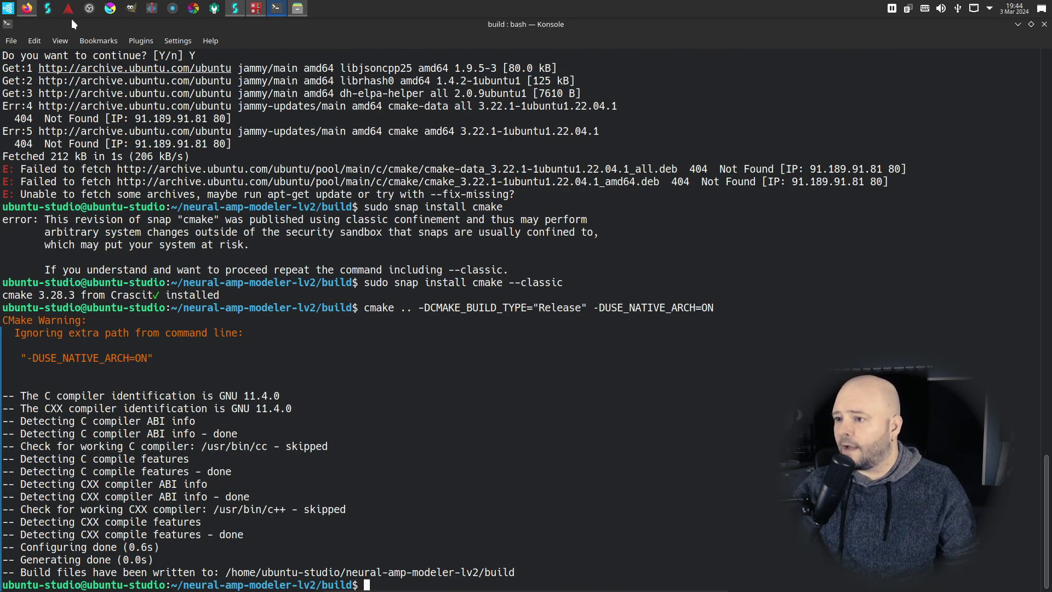
- Build the Neural Amp Modeler LV2 plugin with make -j4
left_click(27, 8)
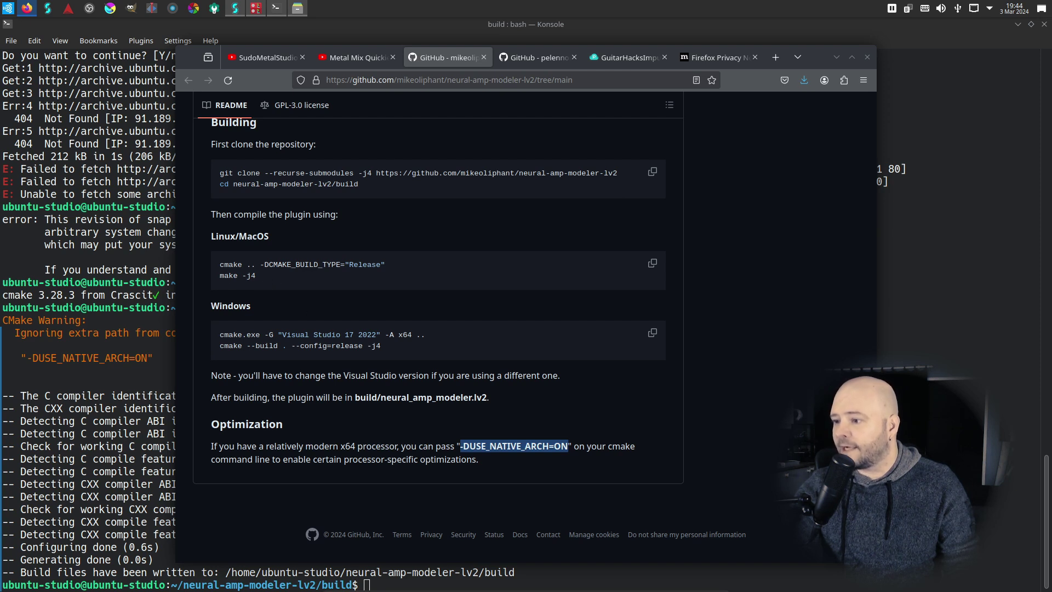
left_click(980, 331)
type("make =")
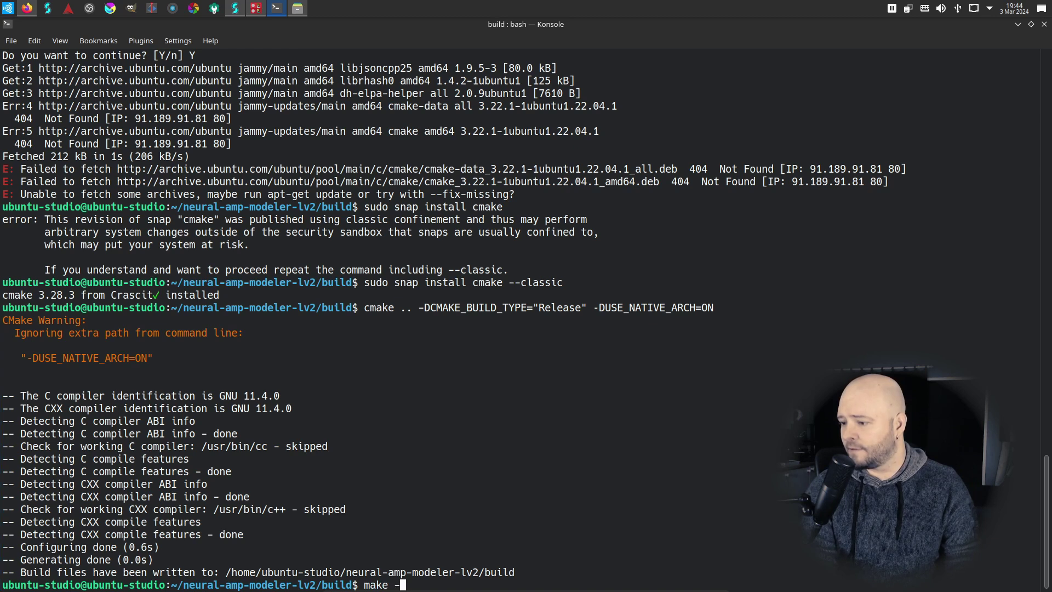
key("BackSpace")
type("-j4")
key("Return")
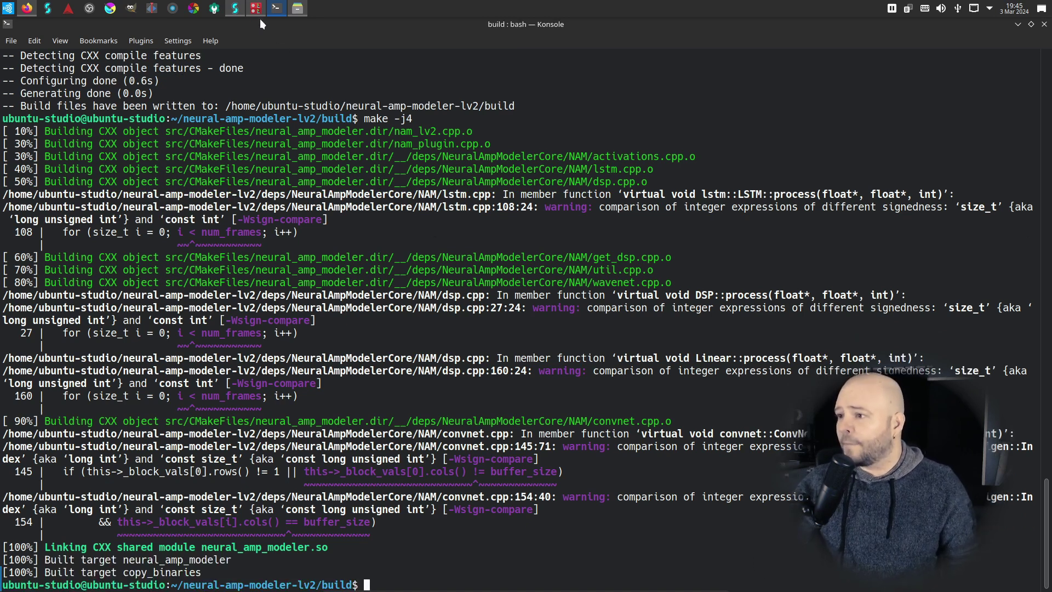
left_click(257, 9)
left_click(396, 59)
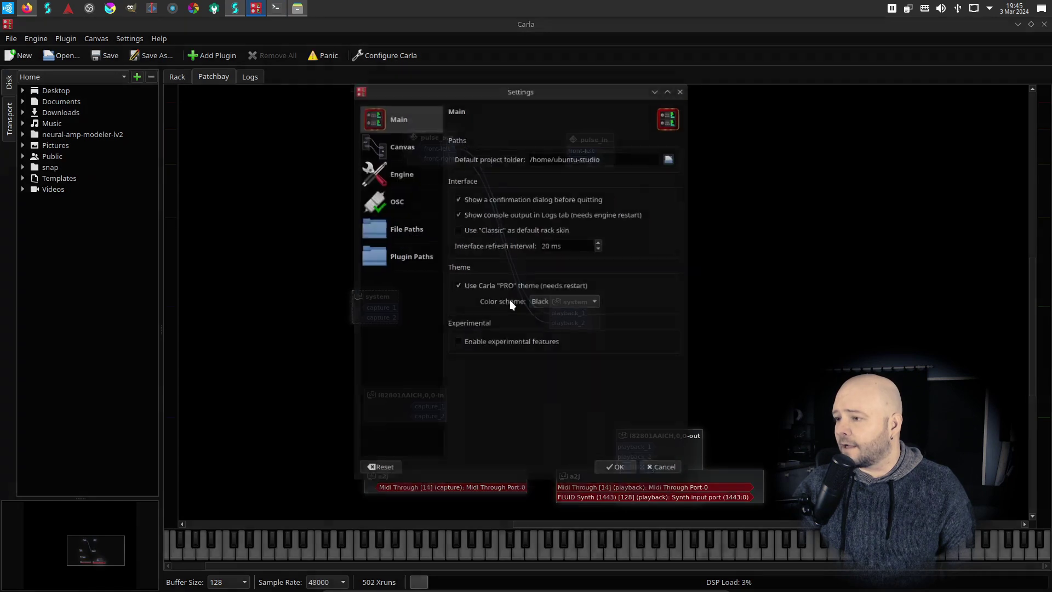
left_click(384, 268)
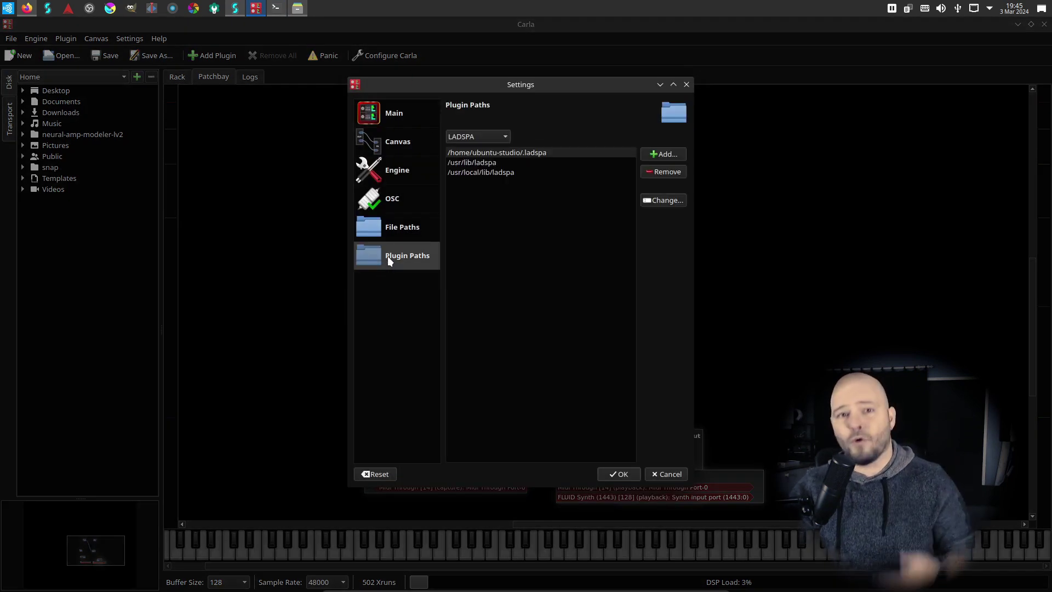
left_click(503, 137)
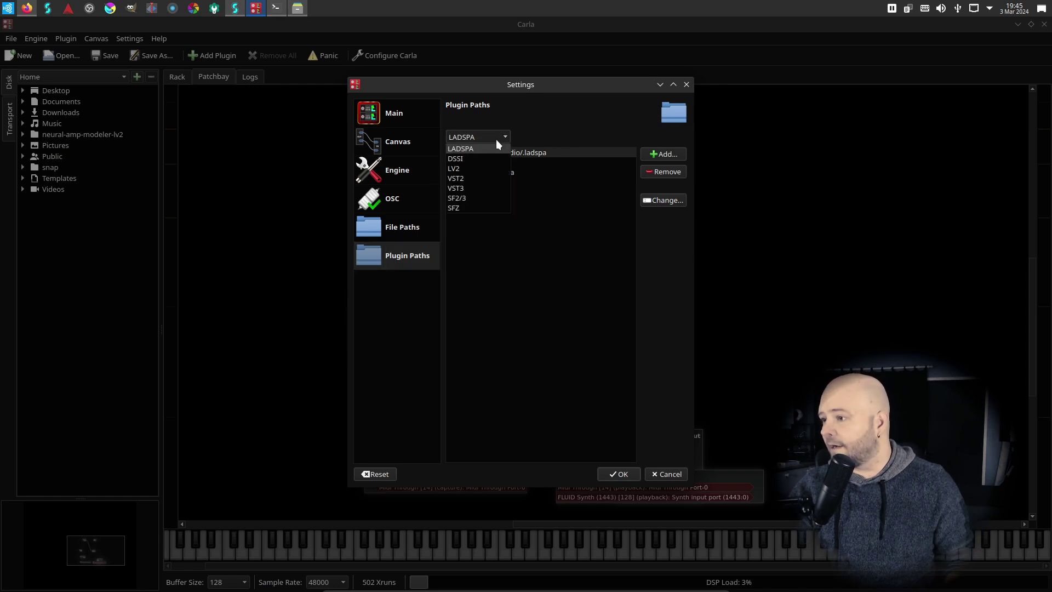
left_click(455, 169)
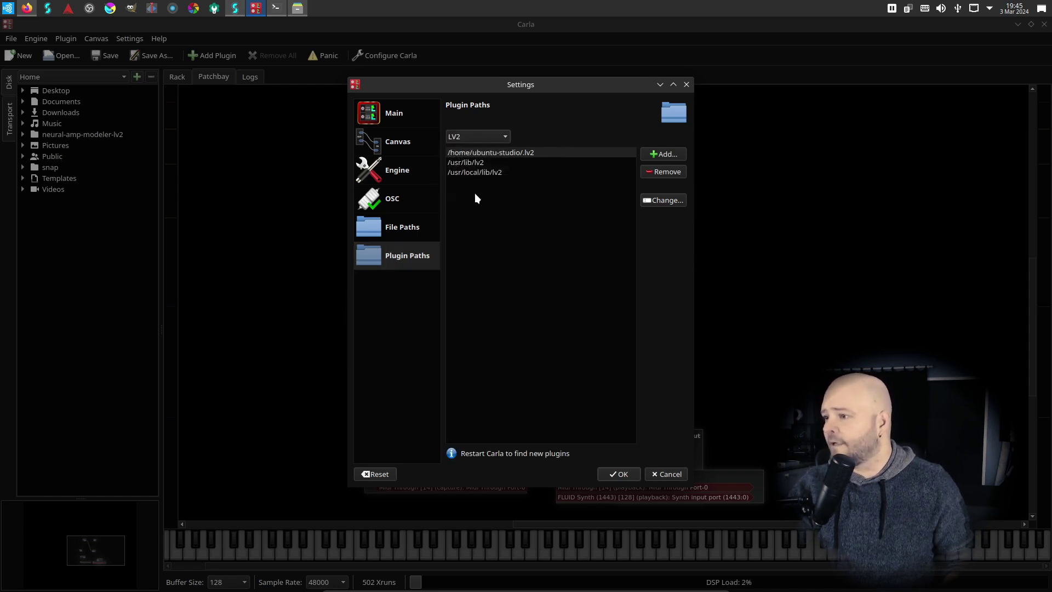
left_click(463, 164)
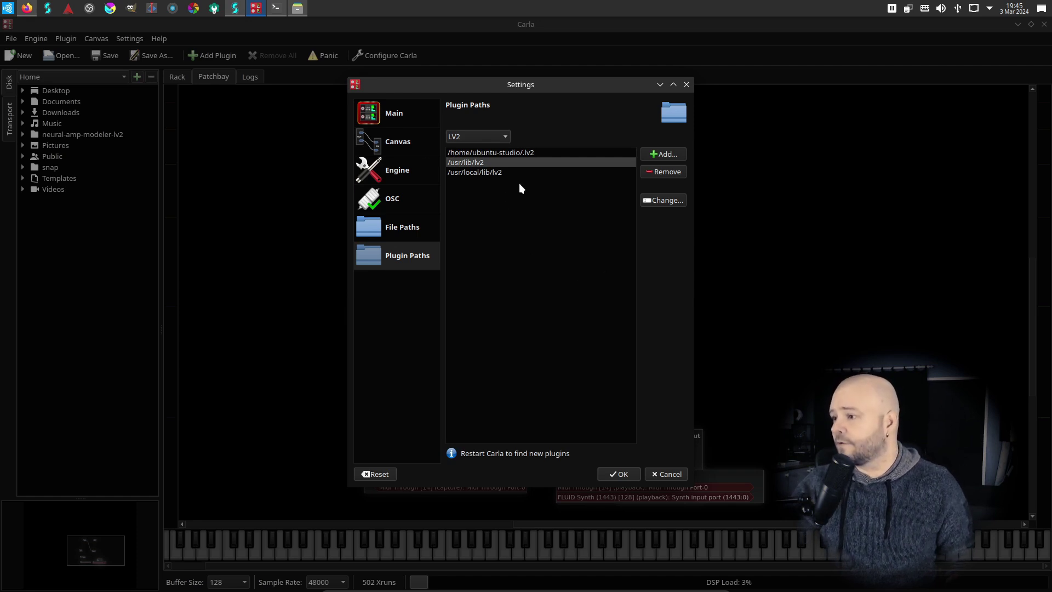
left_click(686, 85)
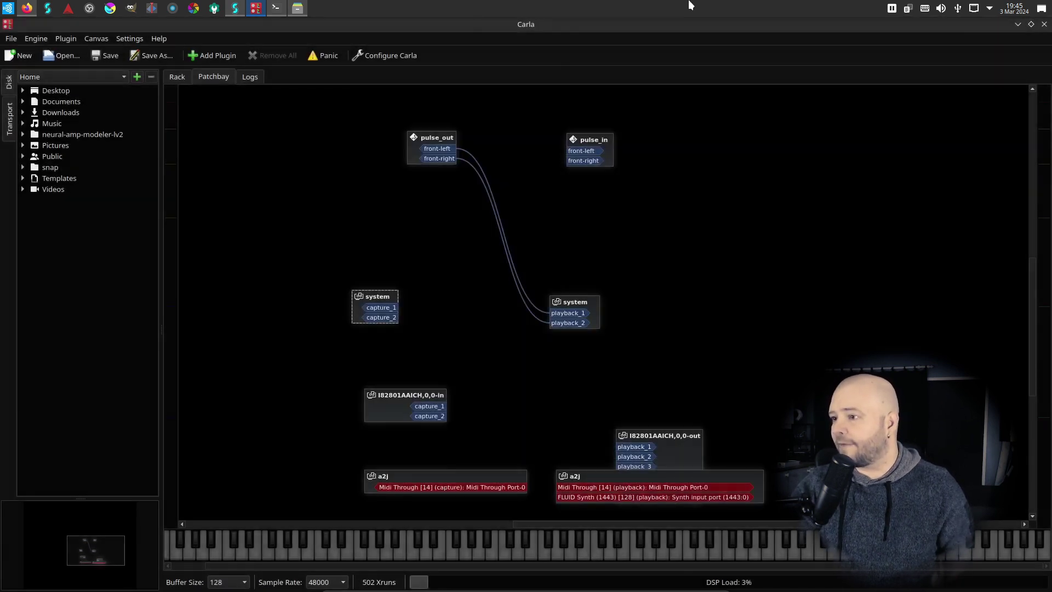
left_click(1018, 25)
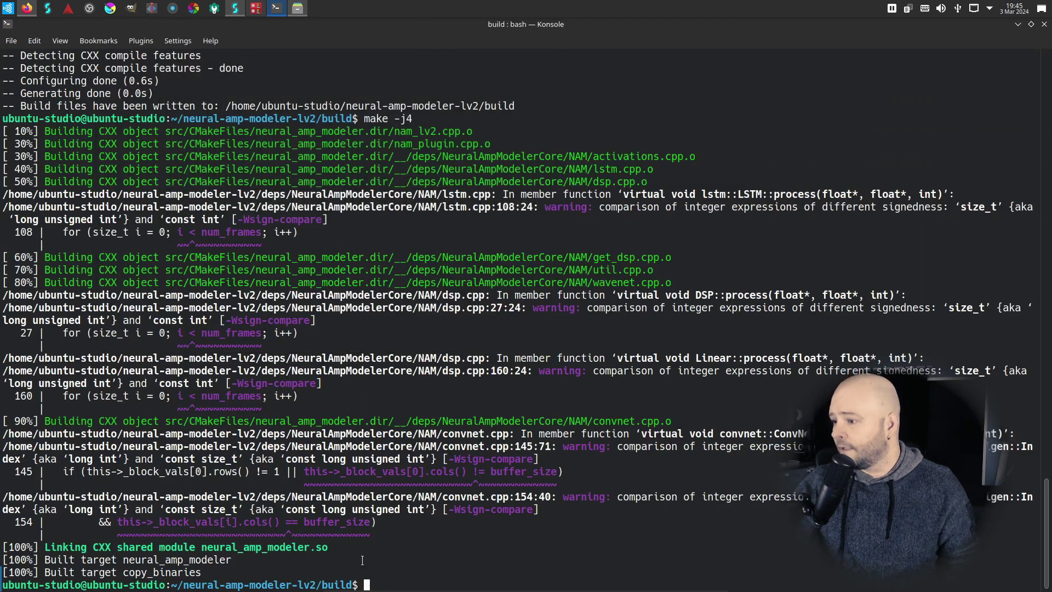
- Note the build/neural_amp_modeler.lv2 output path and list the build folder
left_click(26, 8)
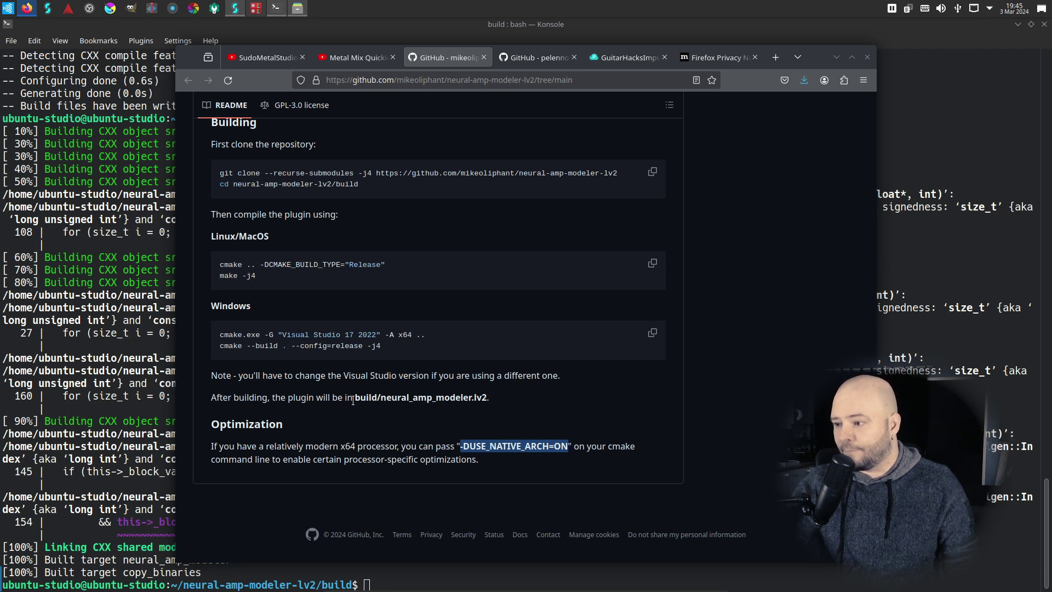
left_click_drag(352, 401, 489, 399)
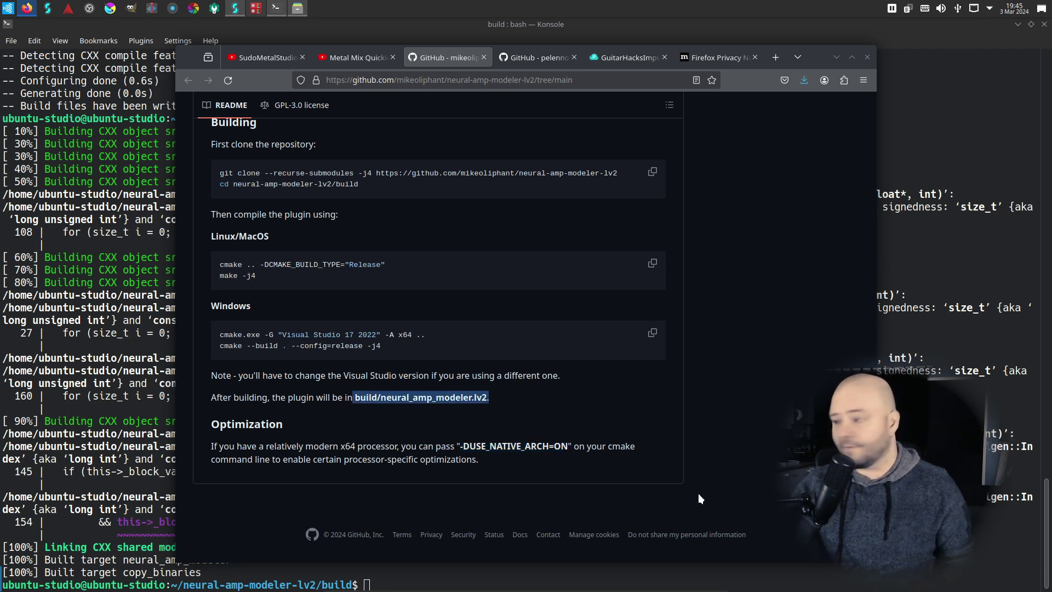
key("alt+Tab")
type("ls")
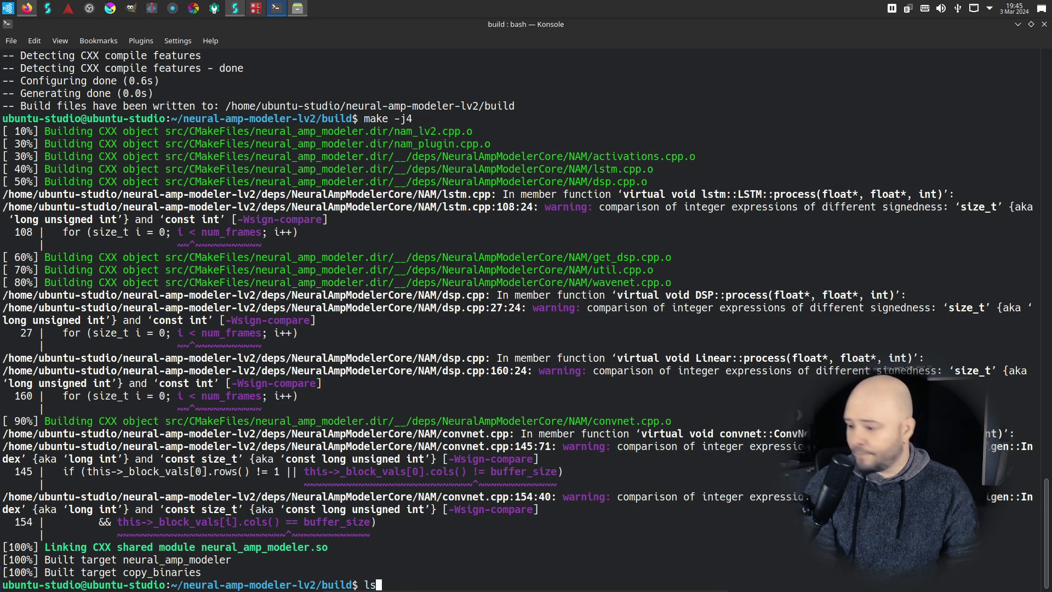
key("Return")
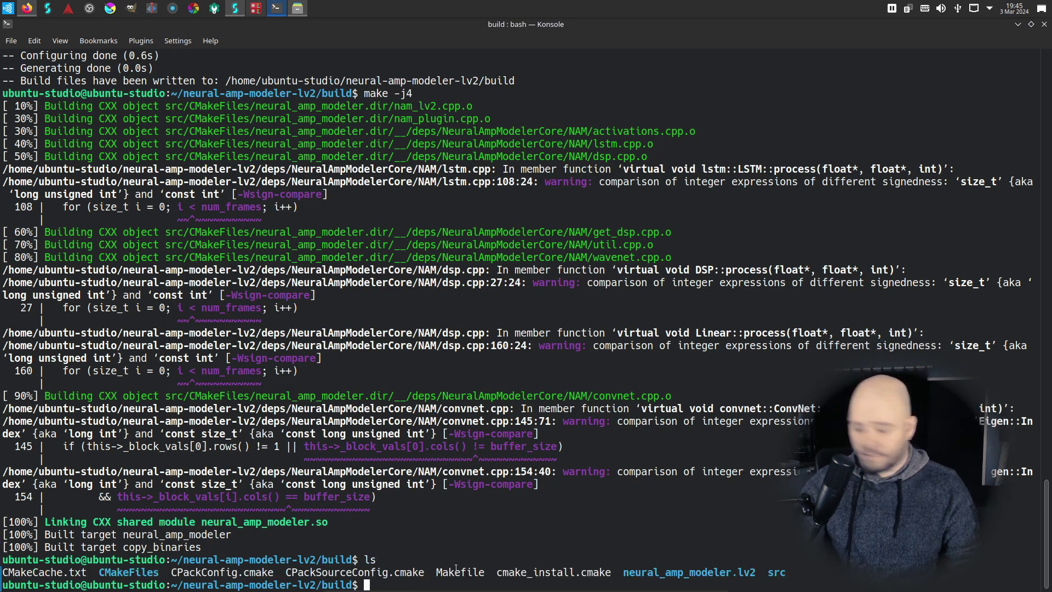
- Copy neural_amp_modeler.lv2 into /usr/lib/lv2/ with sudo cp -r
type("sudo c")
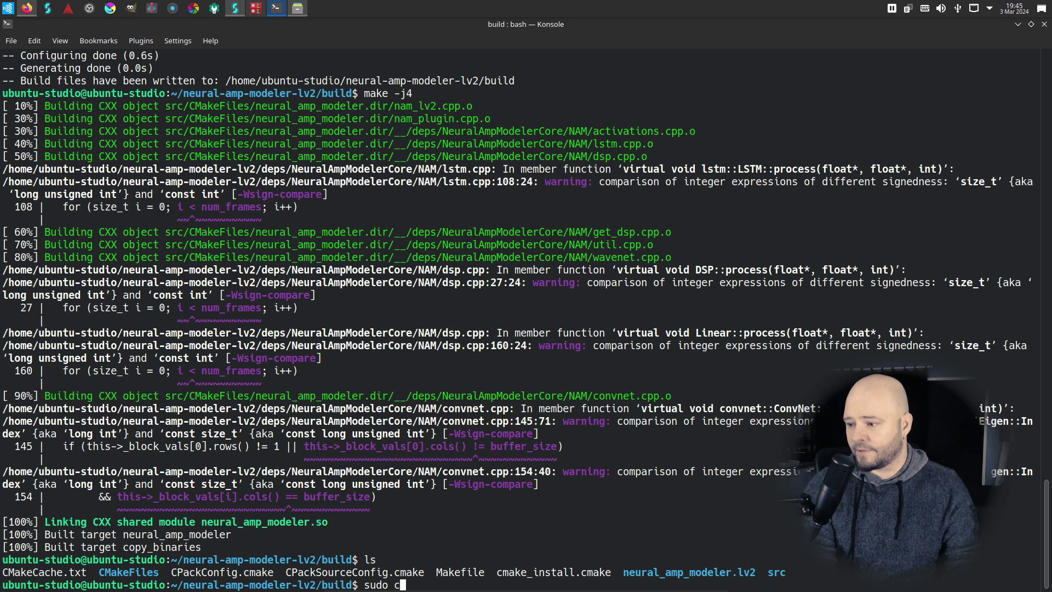
type("p -")
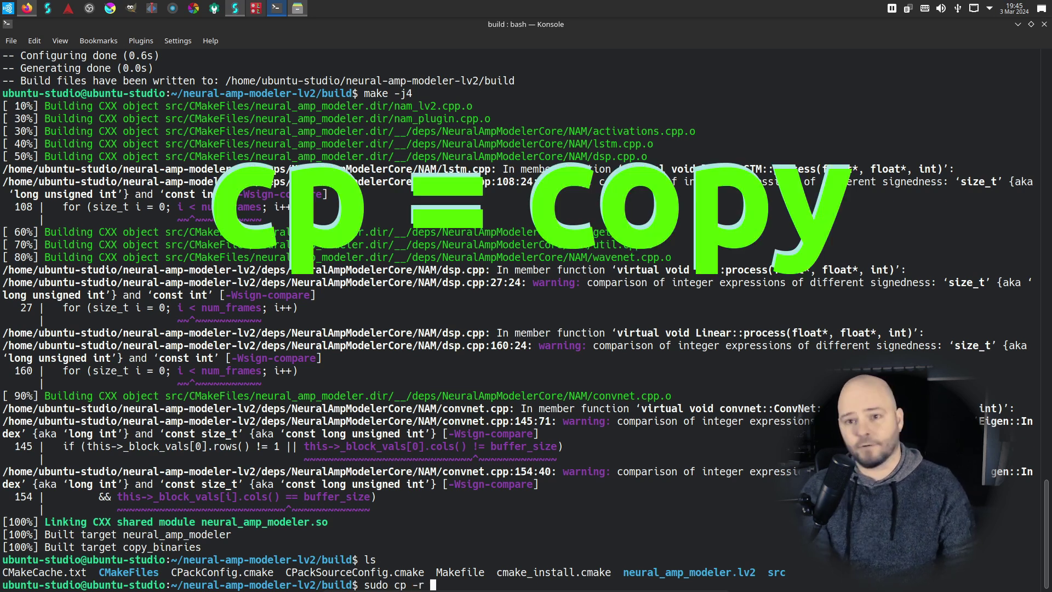
type("r n")
key("Tab")
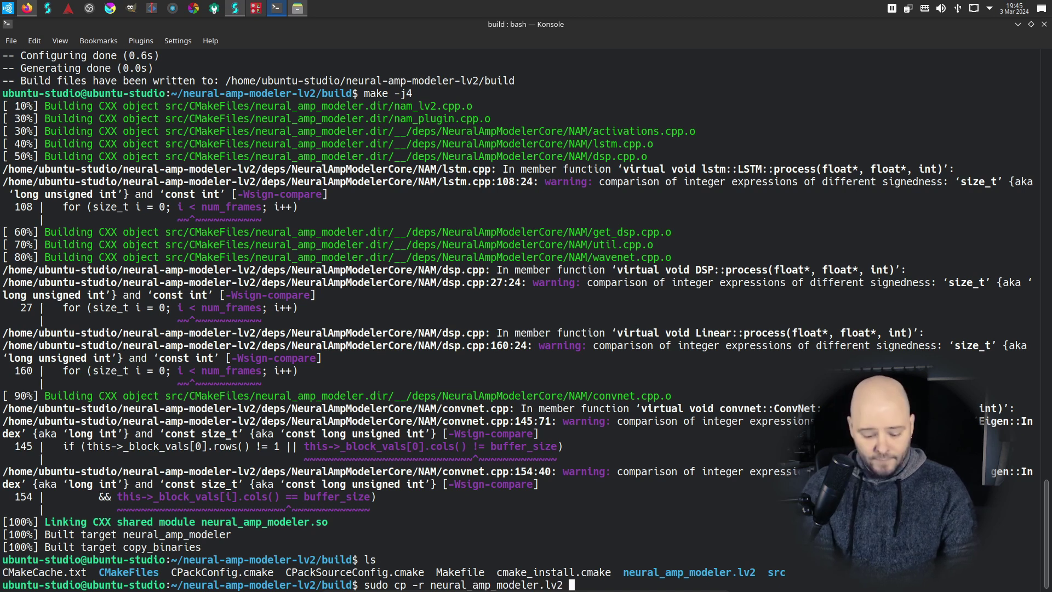
key("BackSpace")
type("/")
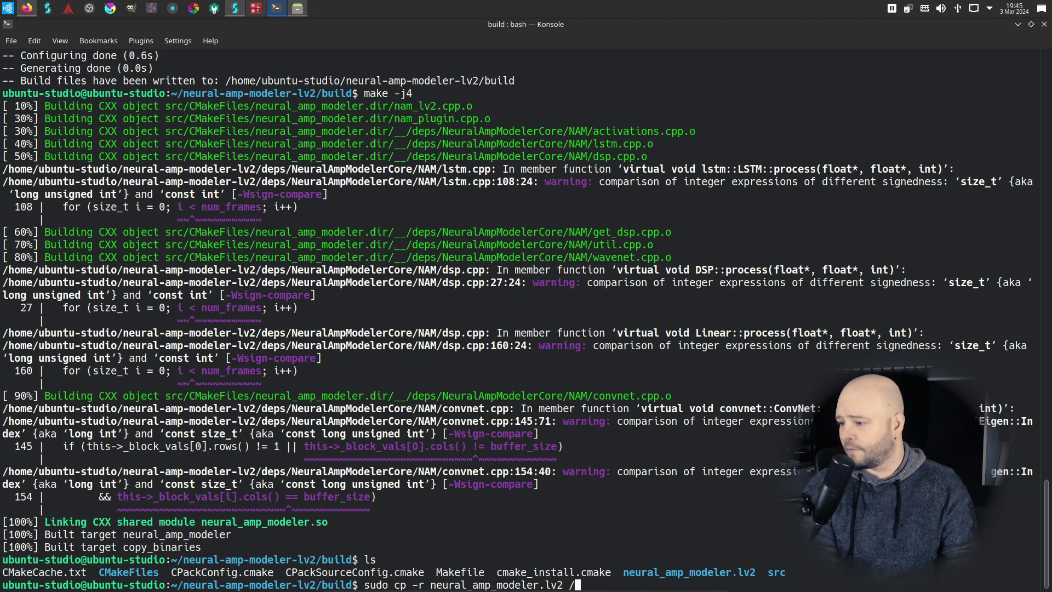
type("usr/lib")
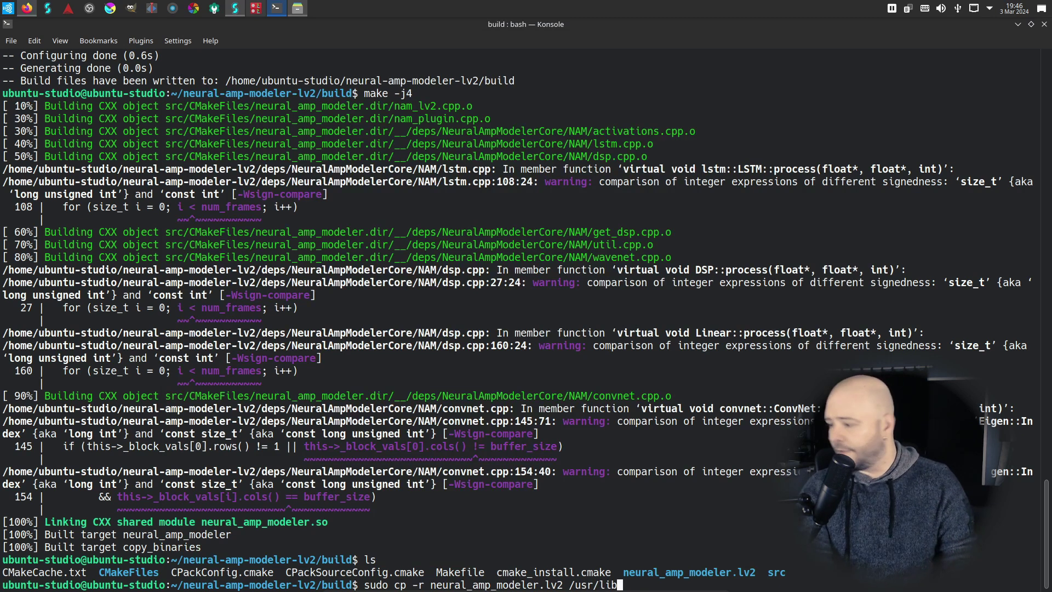
type(".lv2/")
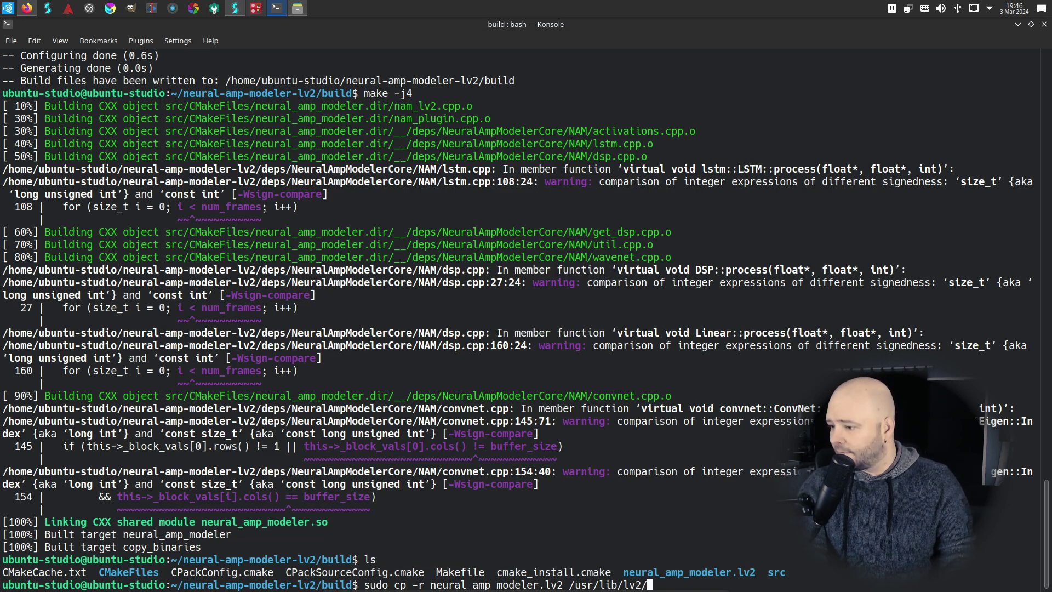
key("Return")
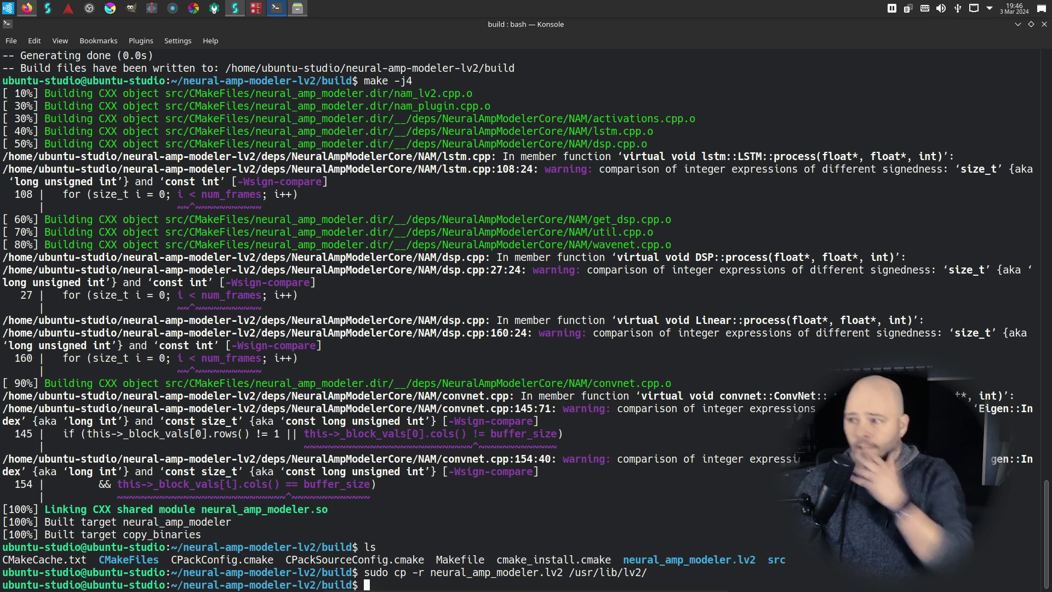
- Follow the README's 'has one here' GUI link to the neural-amp-modeler-ui repository
left_click(30, 9)
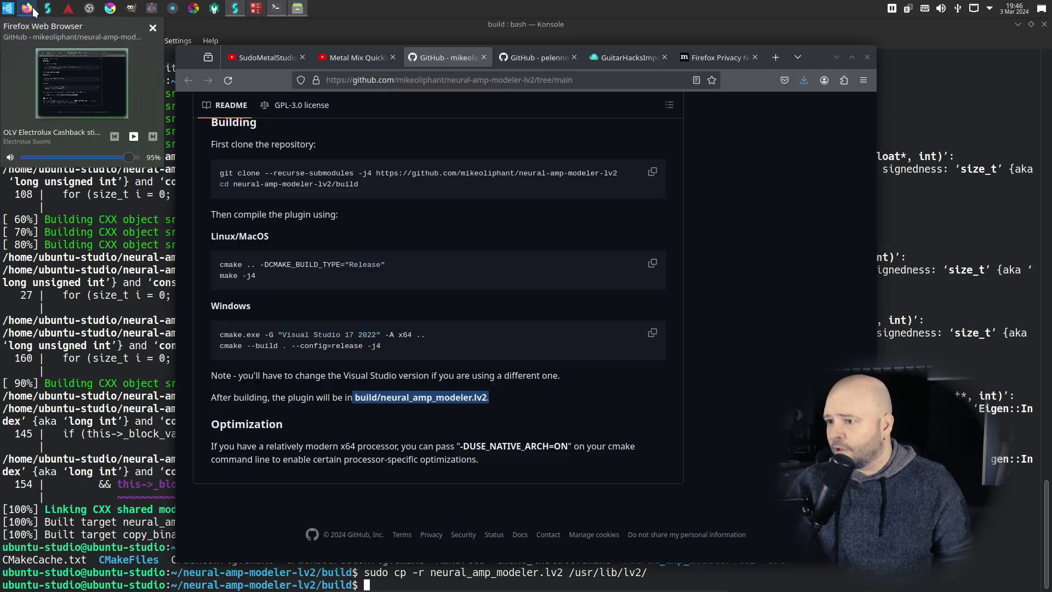
scroll(498, 296, "up", 5)
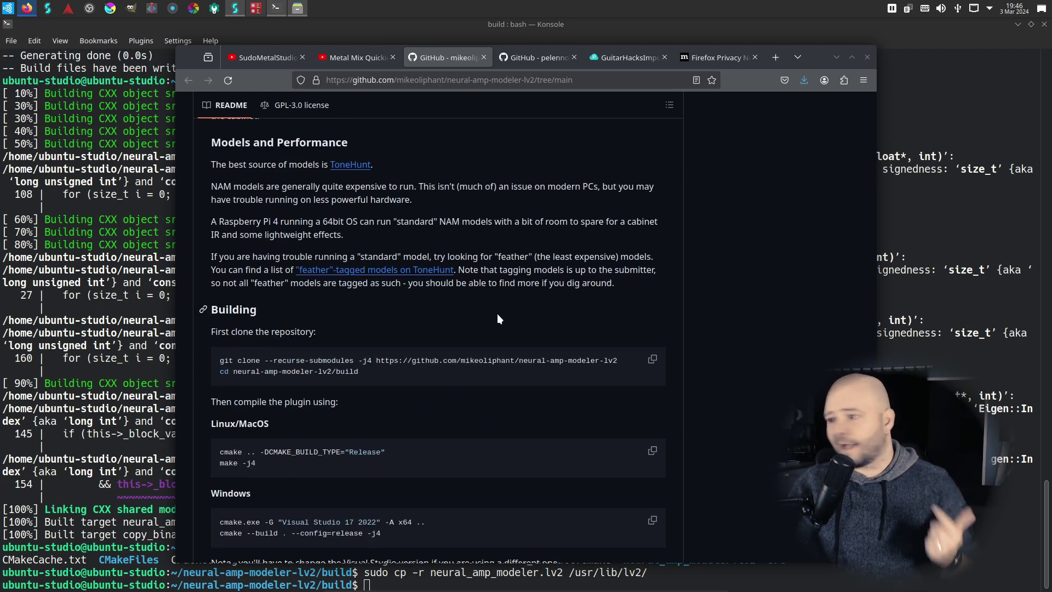
scroll(501, 311, "up", 6)
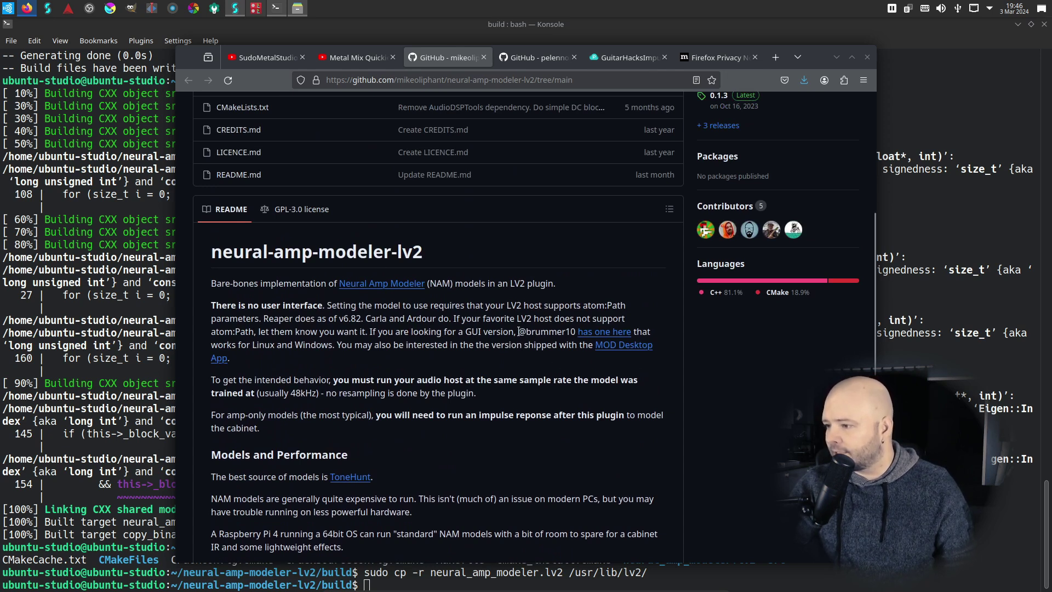
left_click_drag(519, 331, 654, 334)
left_click(314, 340)
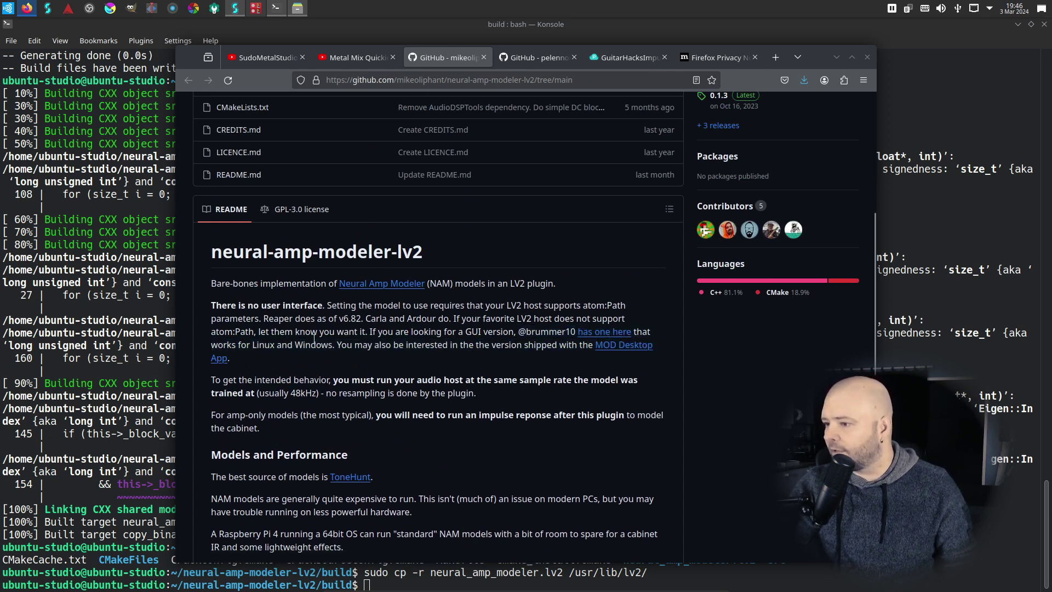
left_click(608, 332)
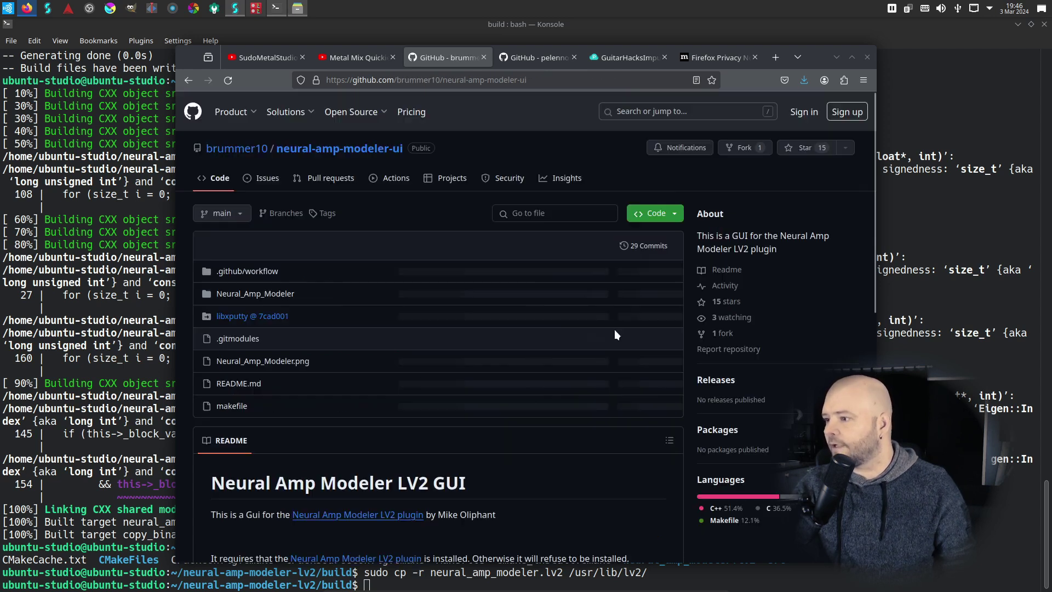
- Copy the repository URL and move up two folders with cd .. to home
scroll(613, 236, "down", 3)
scroll(557, 248, "up", 3)
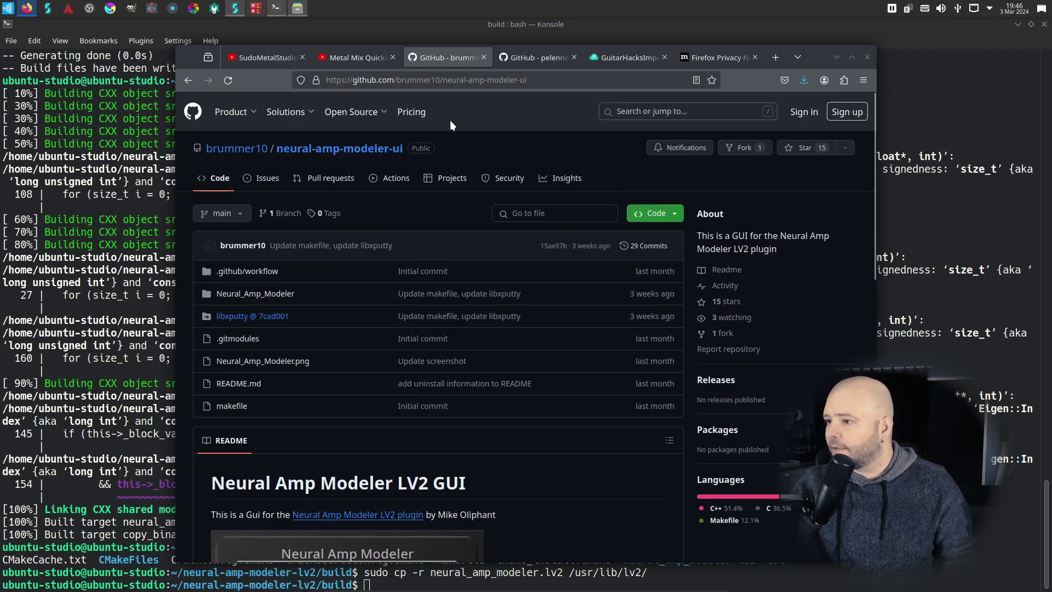
left_click(451, 78)
key("ctrl+c")
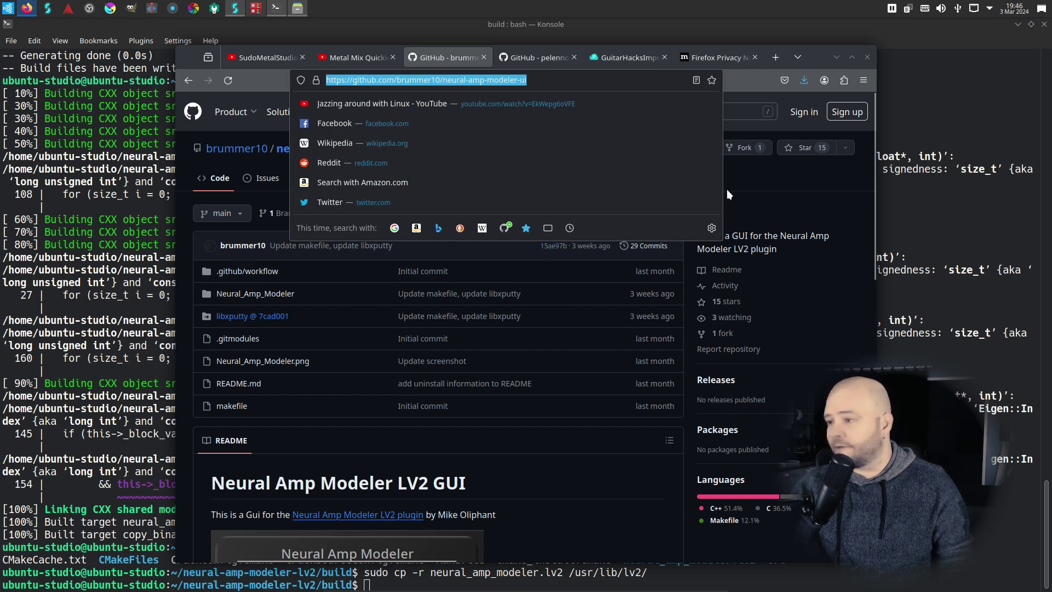
left_click(1048, 416)
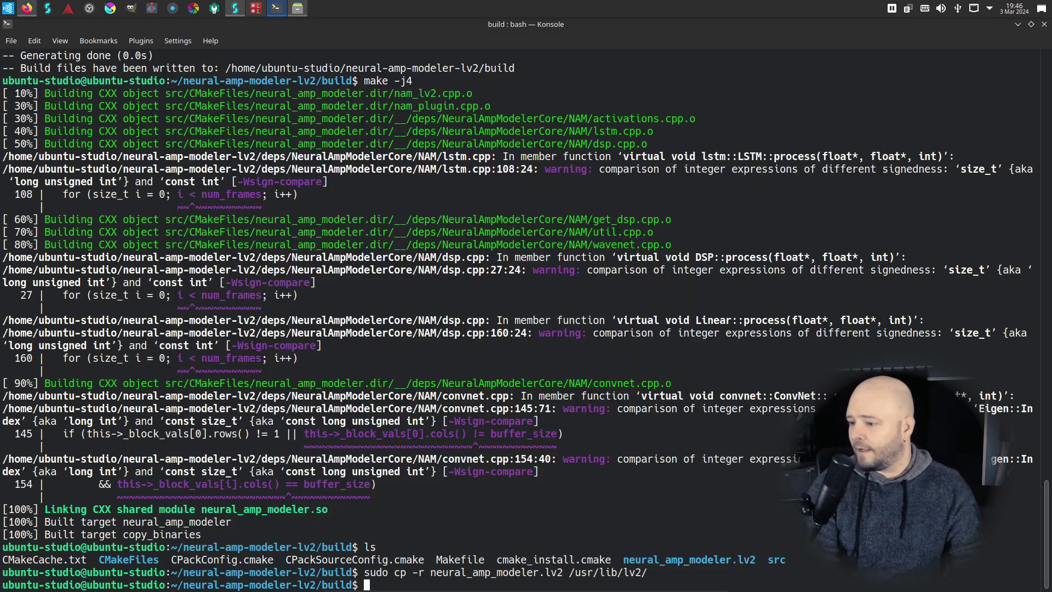
type("cd ..")
key("Return")
type("c ")
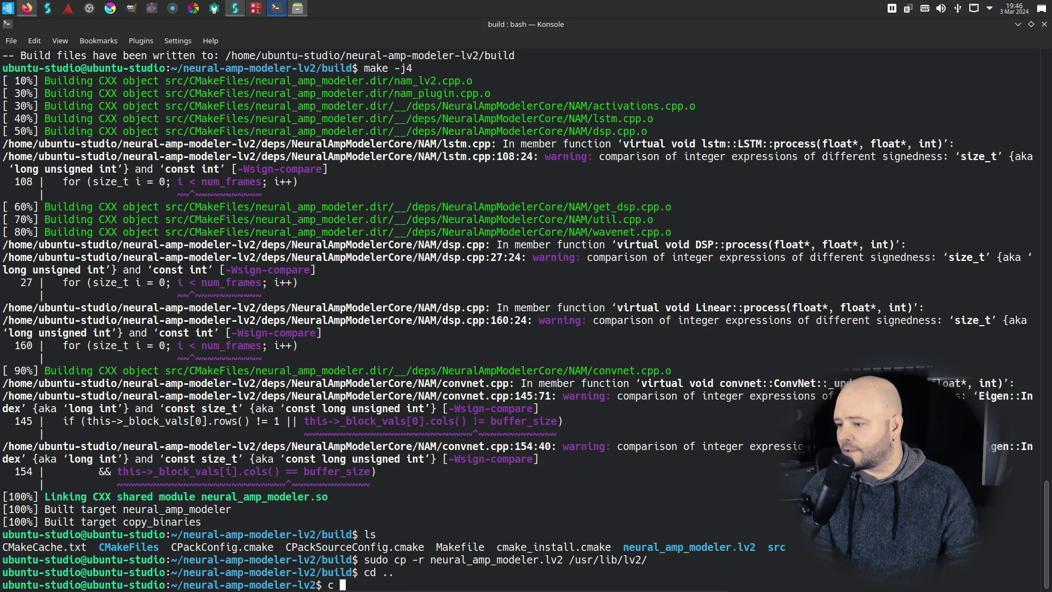
type("d.")
key("BackSpace")
type("..")
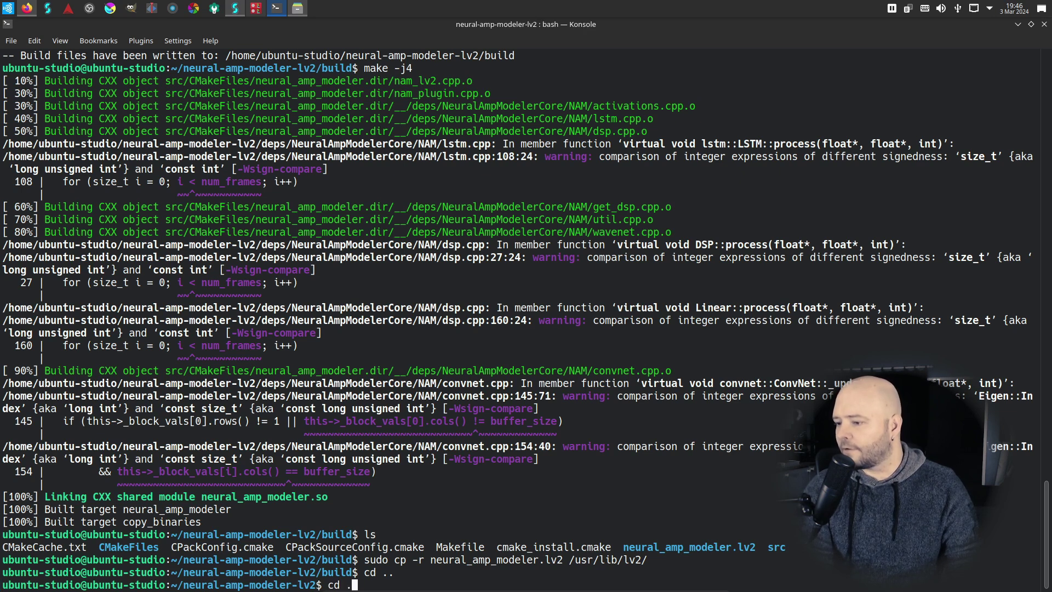
key("Return")
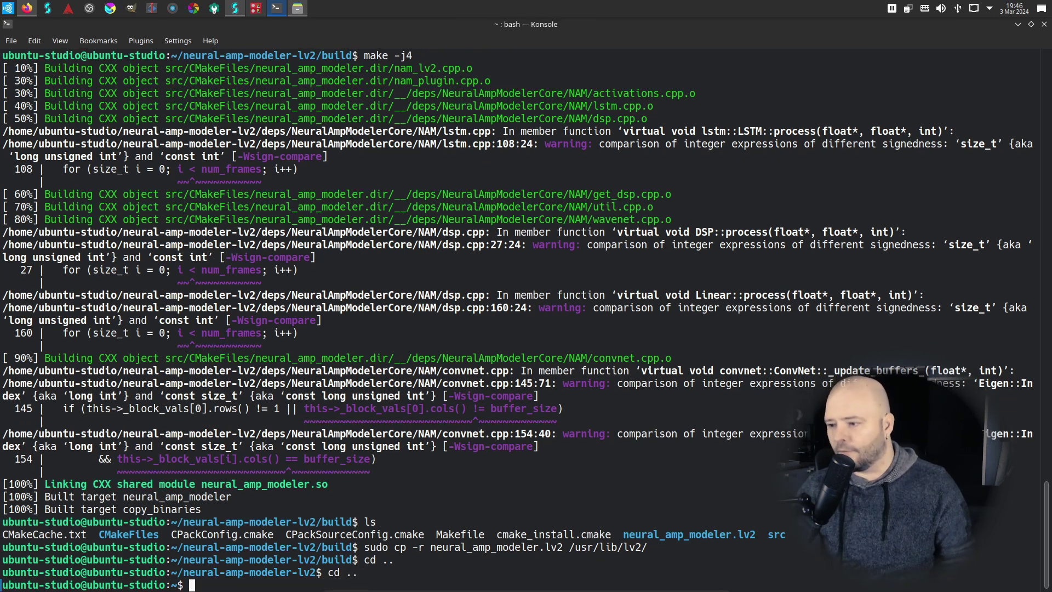
- Run git clone with the pasted neural-amp-modeler-ui URL
type("git clone")
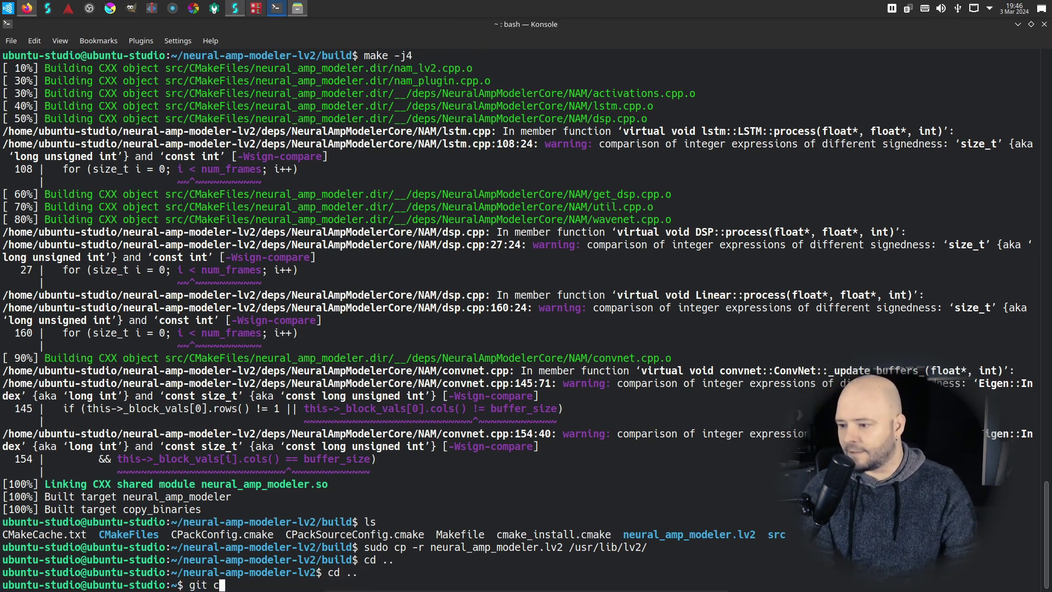
right_click(759, 533)
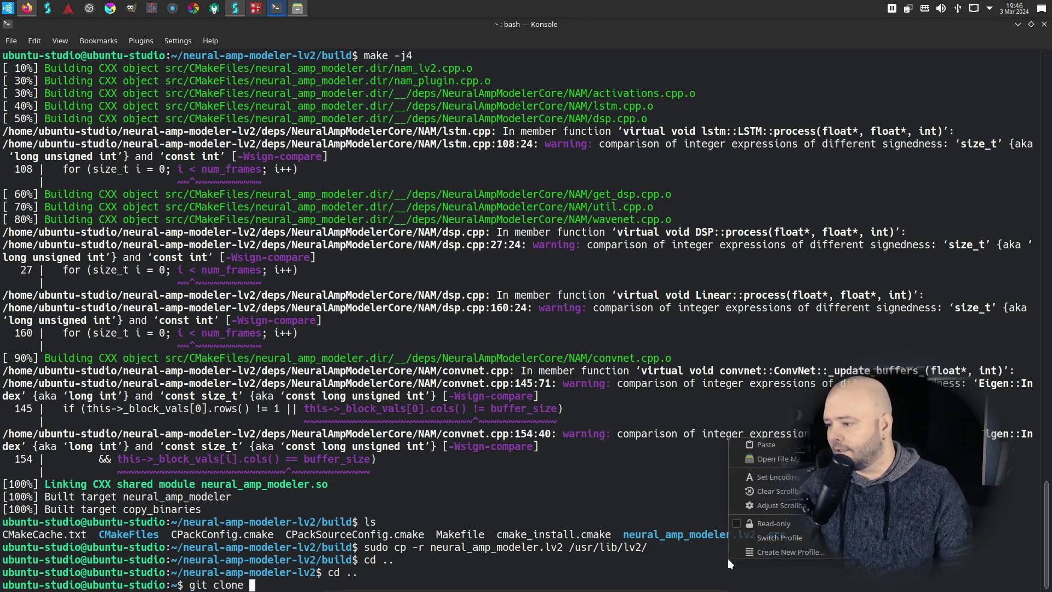
left_click(750, 444)
key("Return")
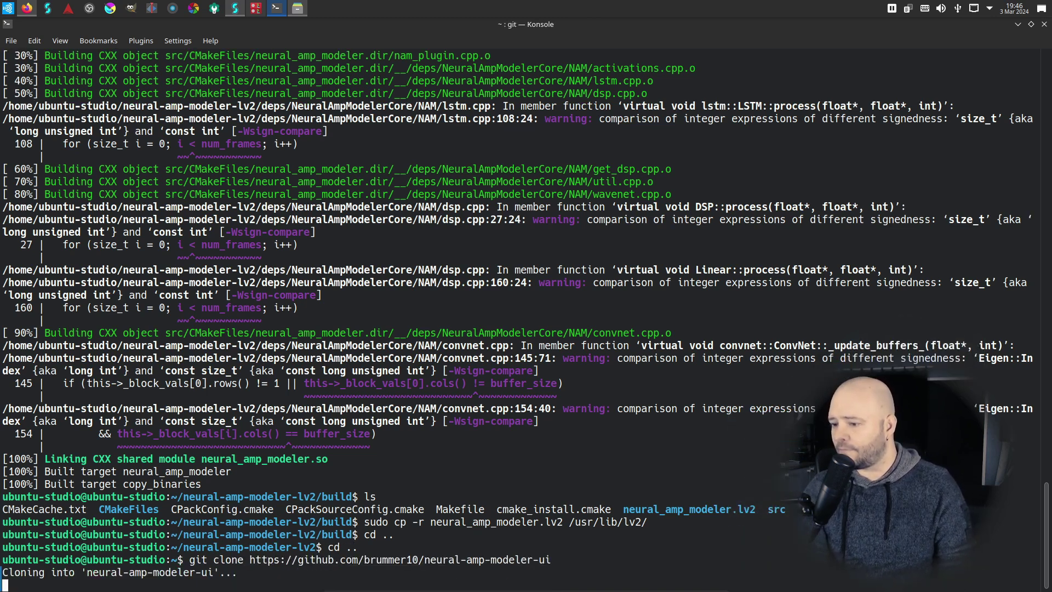
- Change into the neural-amp-modeler-ui folder using cd with Tab completion
type("vf nr")
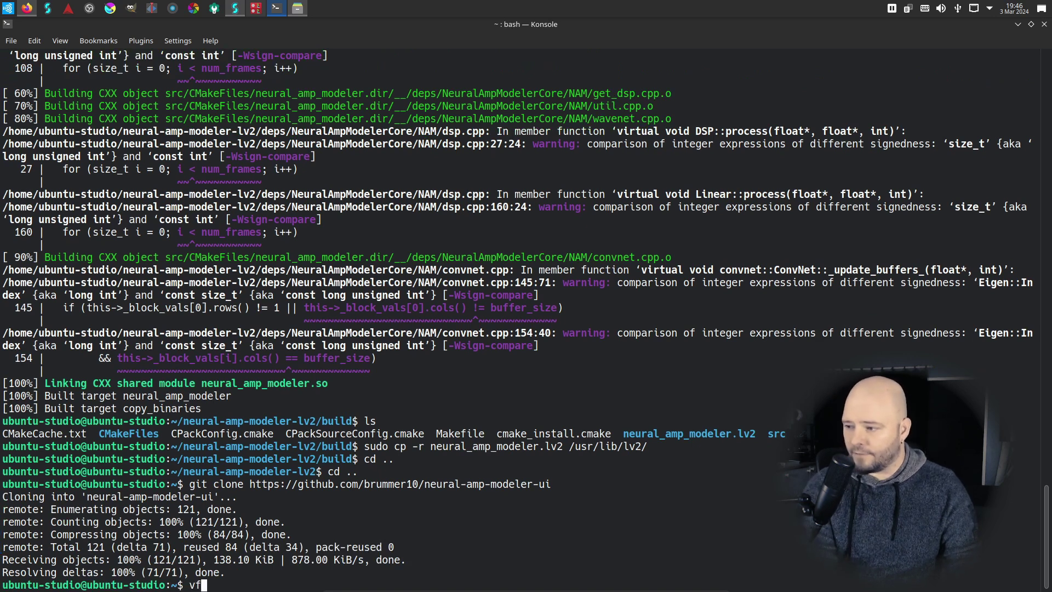
key("BackSpace")
key("BackSpace")
key("BackSpace")
key("BackSpace")
key("BackSpace")
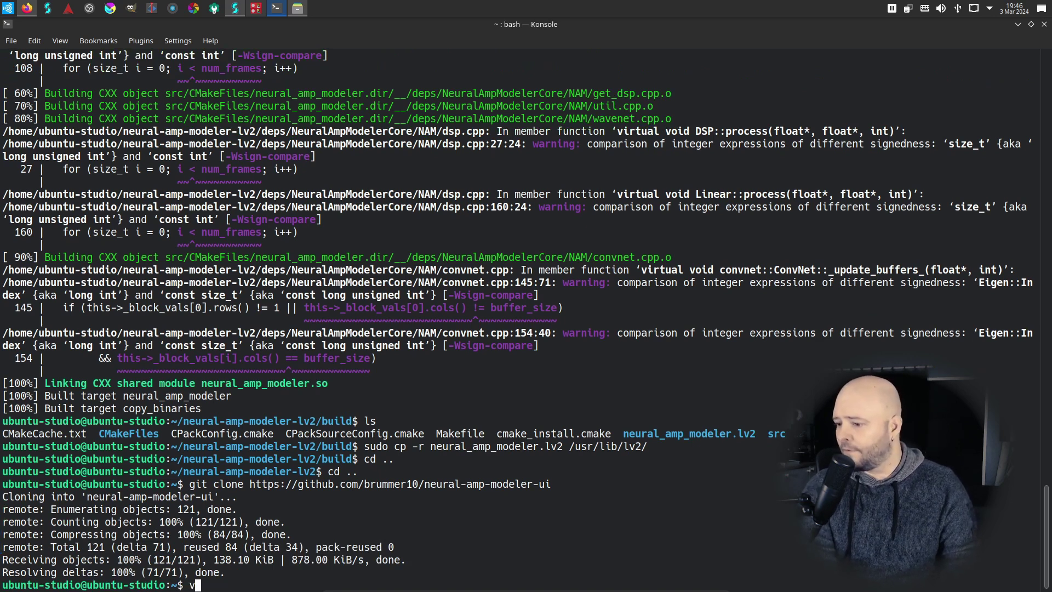
type("cd ne")
key("Tab")
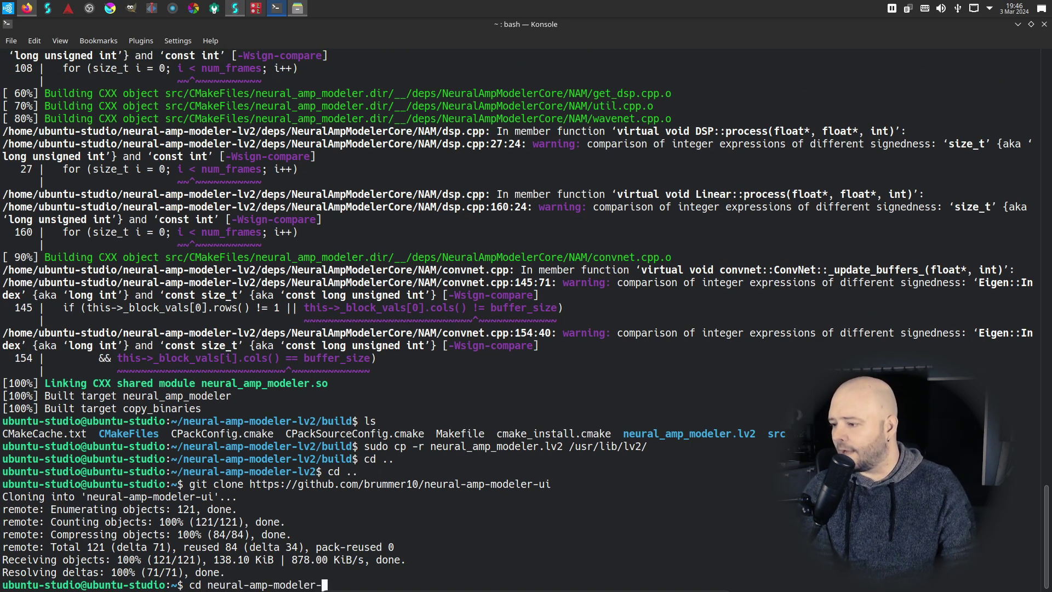
type("u")
key("Tab")
key("Return")
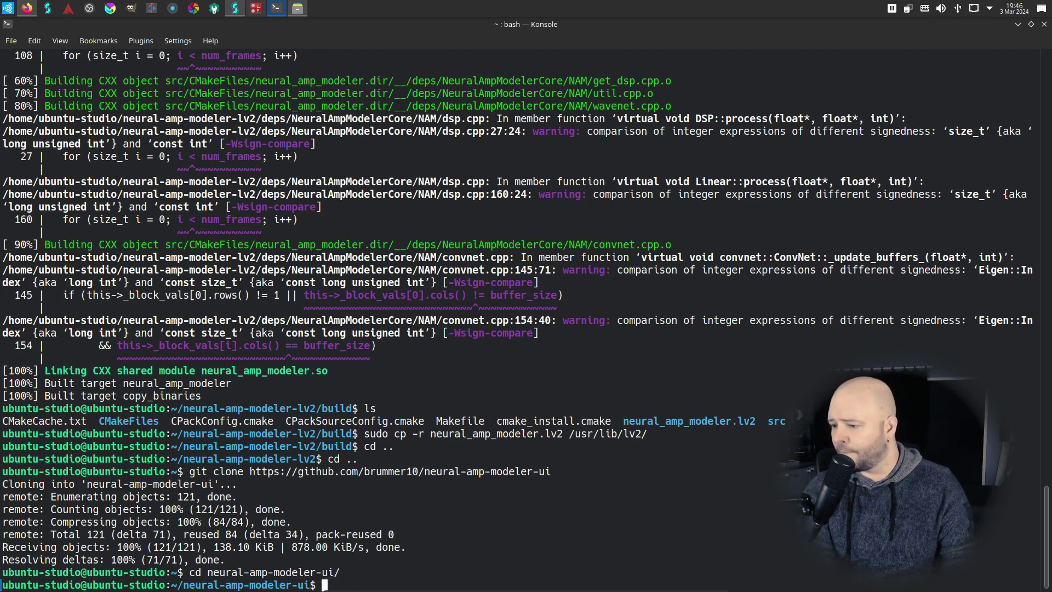
- List the cloned repository's files and read the README's dependency list
type("ls")
key("Return")
key("alt+Tab")
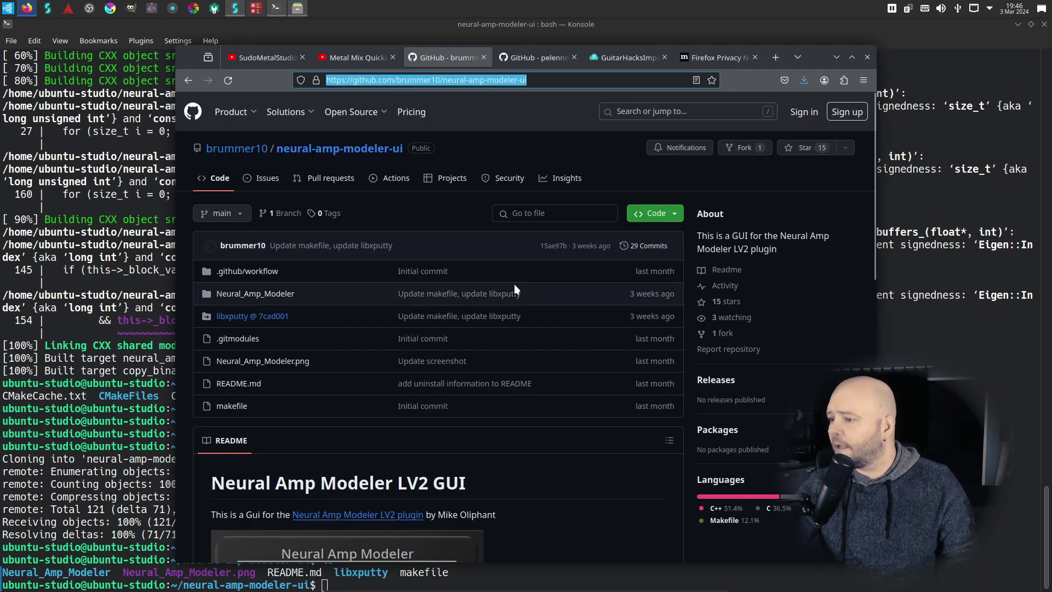
scroll(436, 480, "down", 3)
scroll(436, 479, "down", 2)
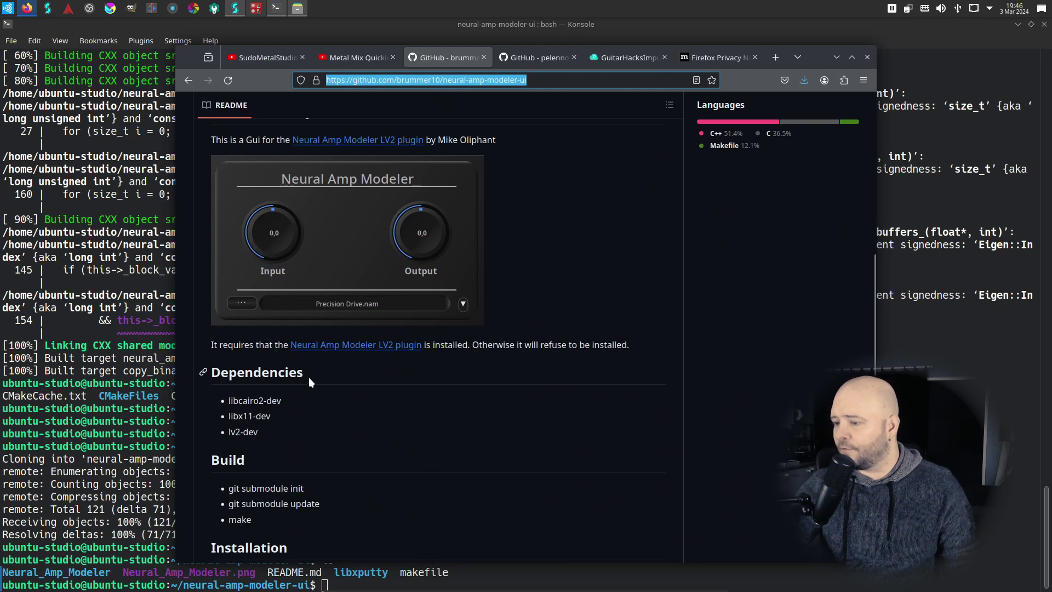
scroll(308, 377, "down", 3)
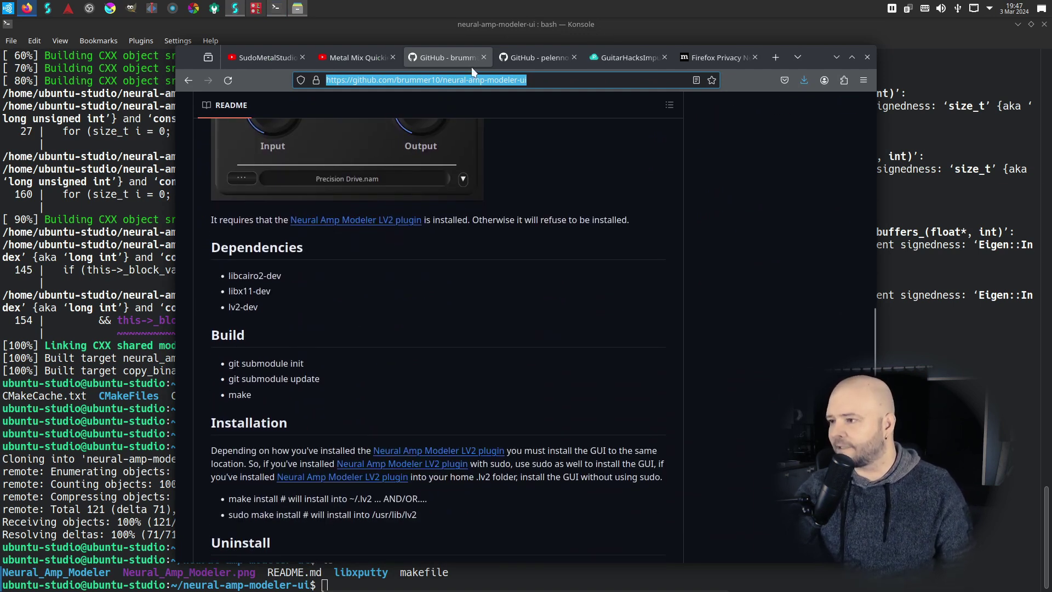
key("alt+Tab")
- Type sudo apt install libcairo2-dev, correcting the typos
type("sudo ap")
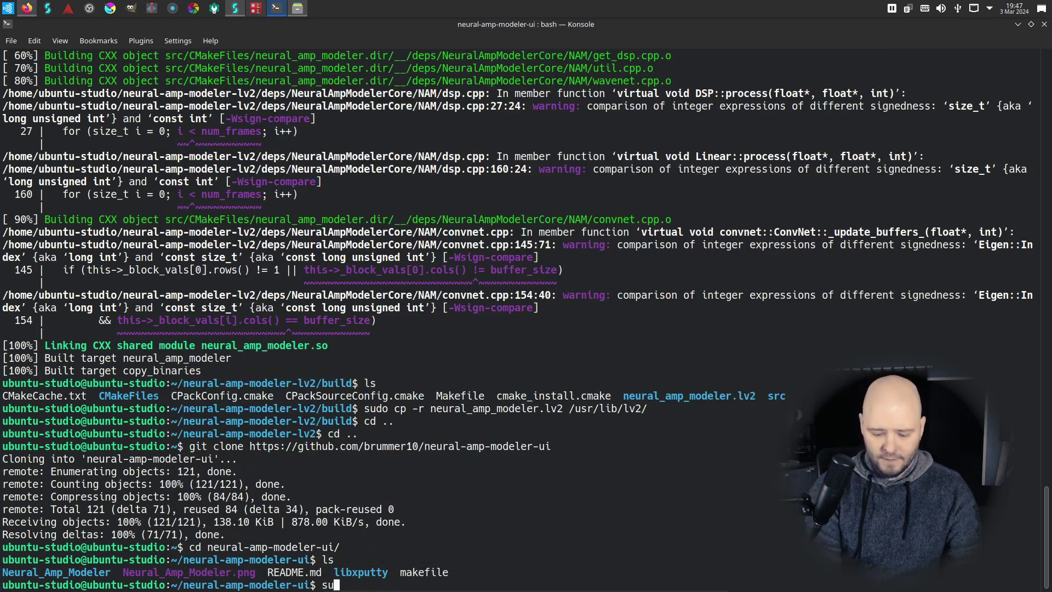
type("intall")
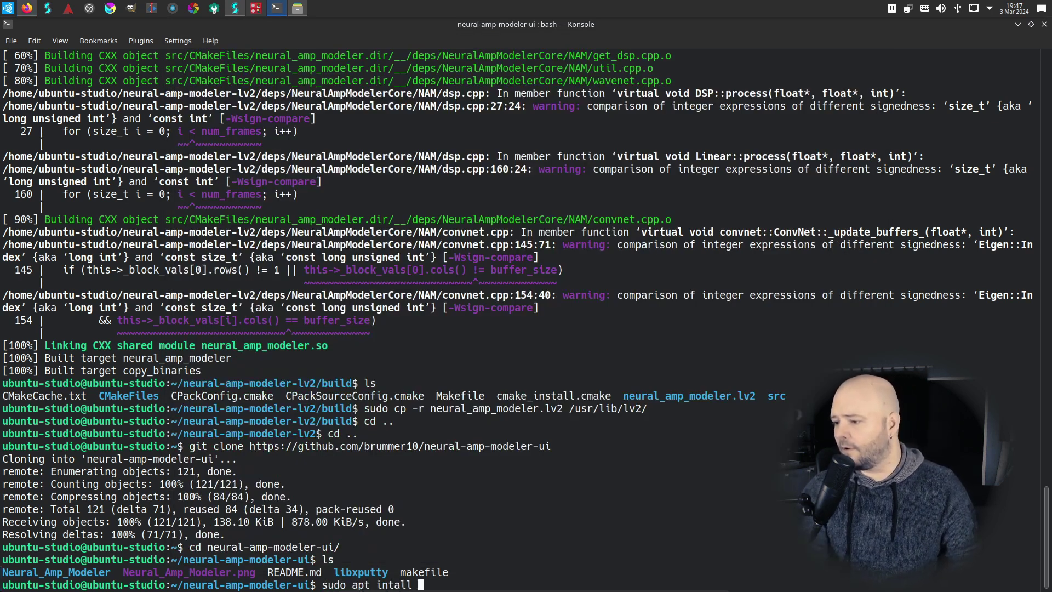
key("BackSpace")
key("BackSpace")
key("BackSpace")
key("BackSpace")
key("BackSpace")
type("mst")
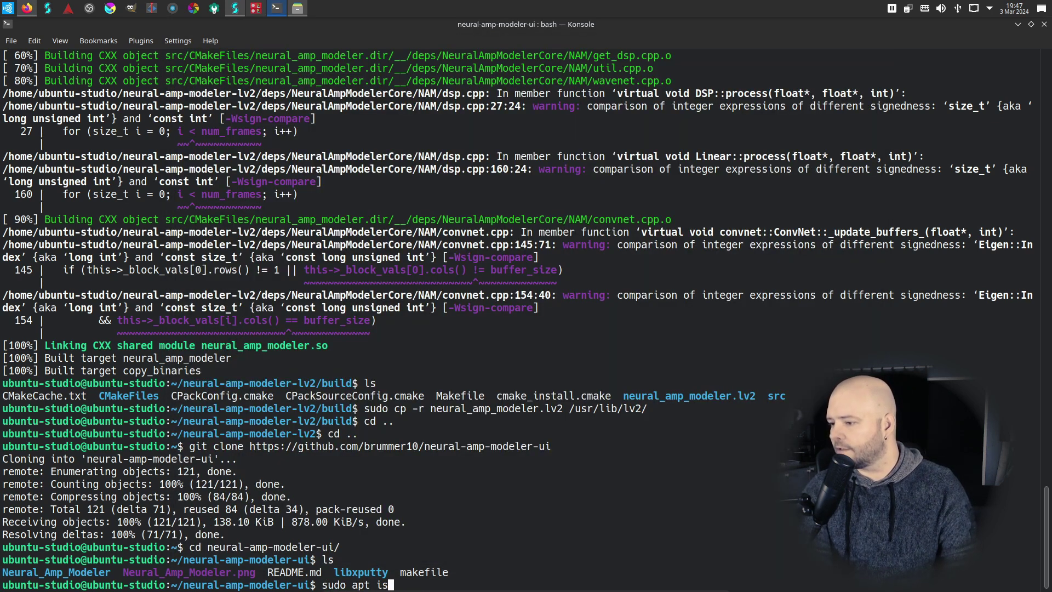
key("BackSpace")
key("BackSpace")
key("BackSpace")
type("nstall")
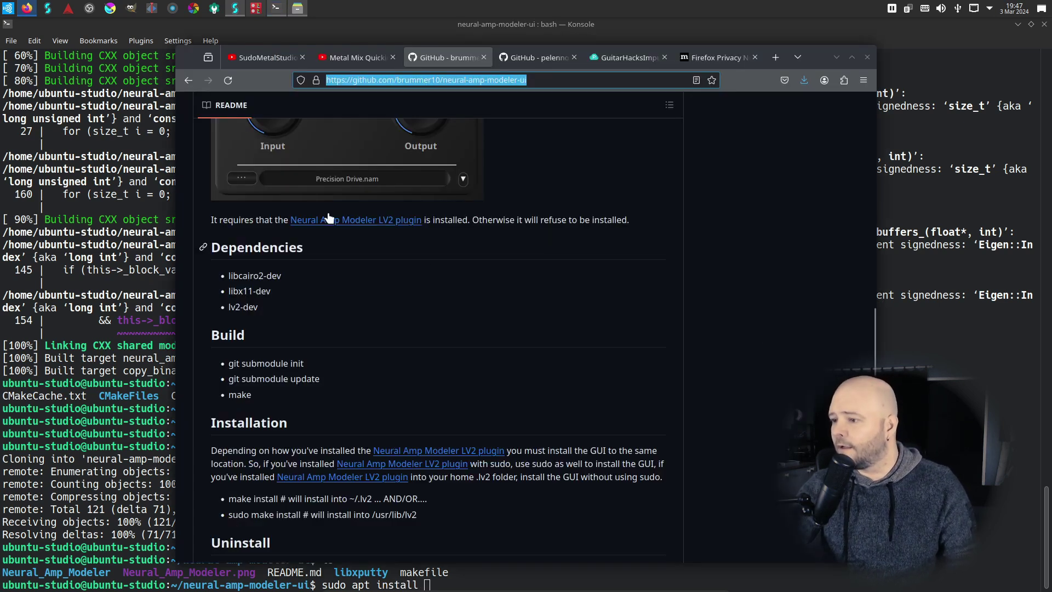
key("alt+Tab")
type("li")
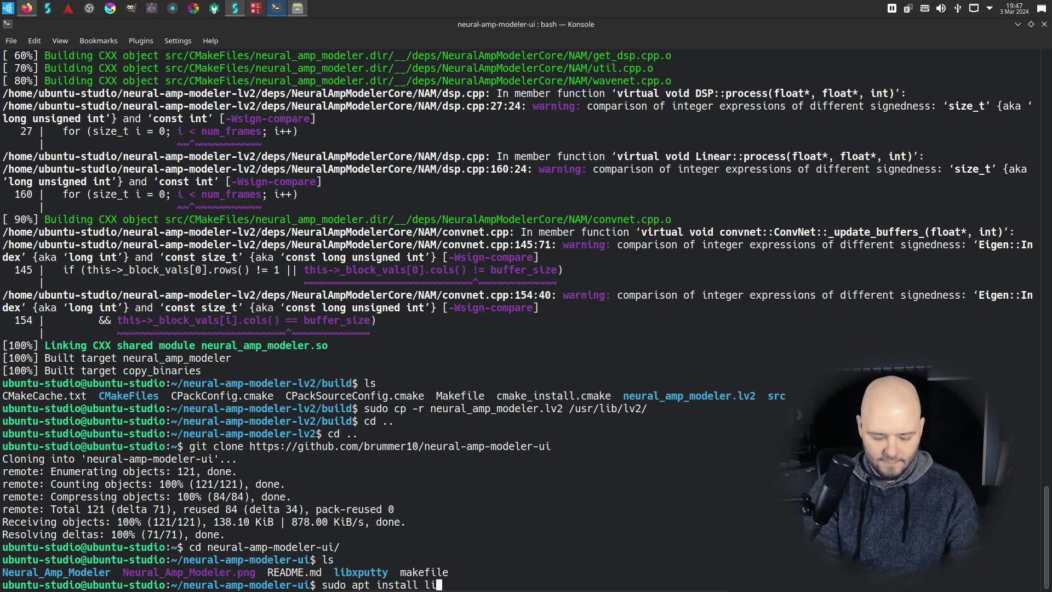
type("bcairo2/de")
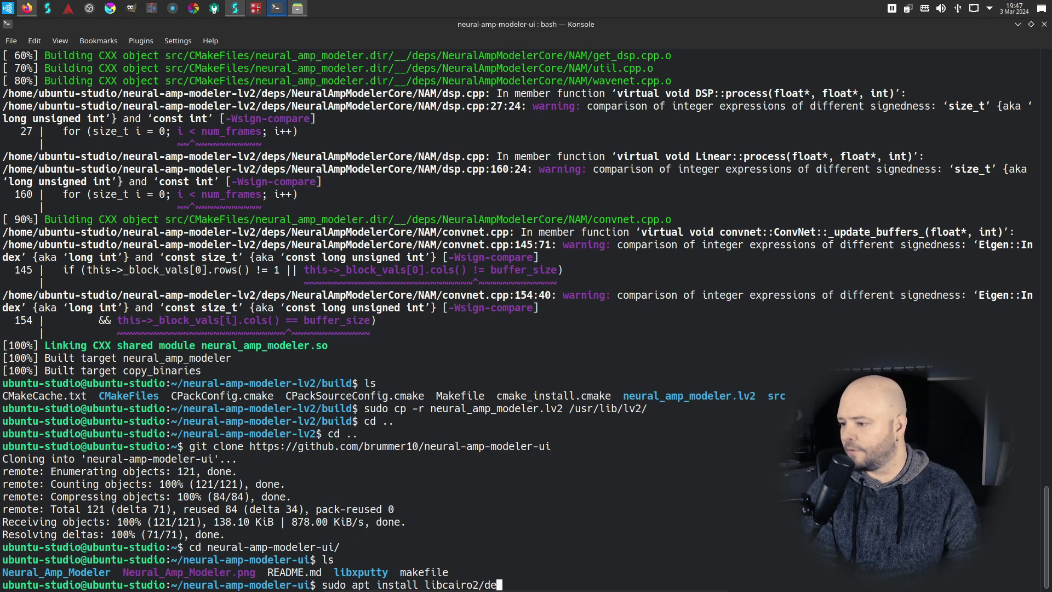
key("BackSpace")
type("-dev")
- Add libx11-dev and lv2-dev to the install command and run it
key("alt+Tab")
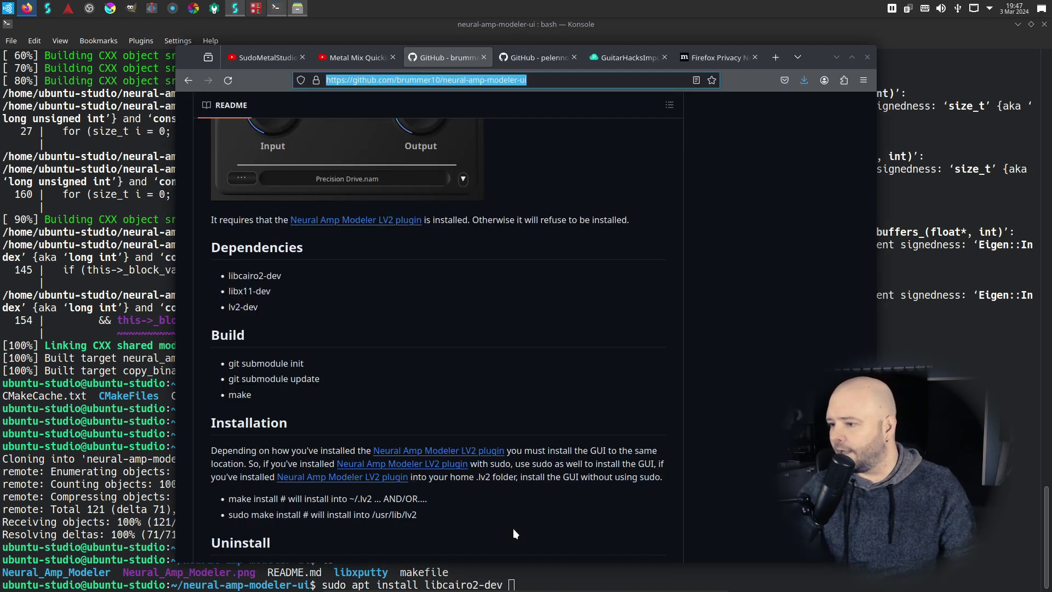
key("alt+Tab")
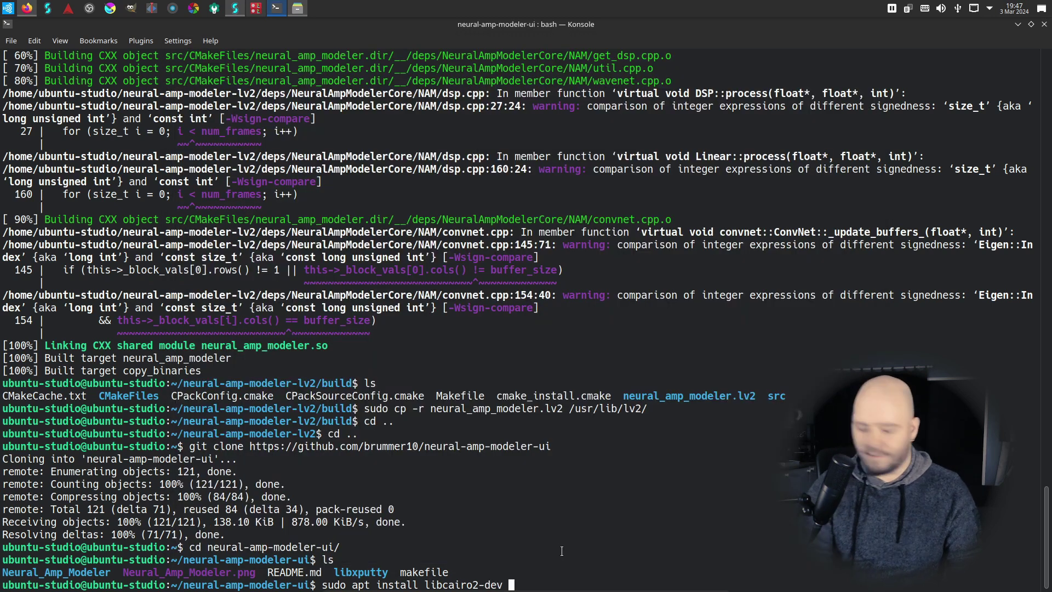
type("libx11")
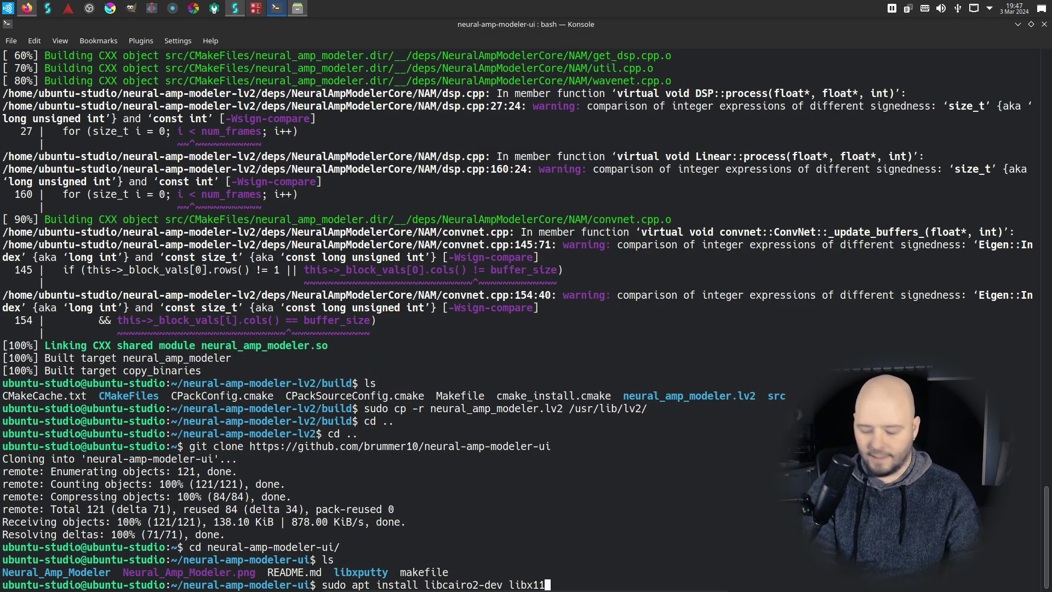
type("-dev")
key("alt+Tab")
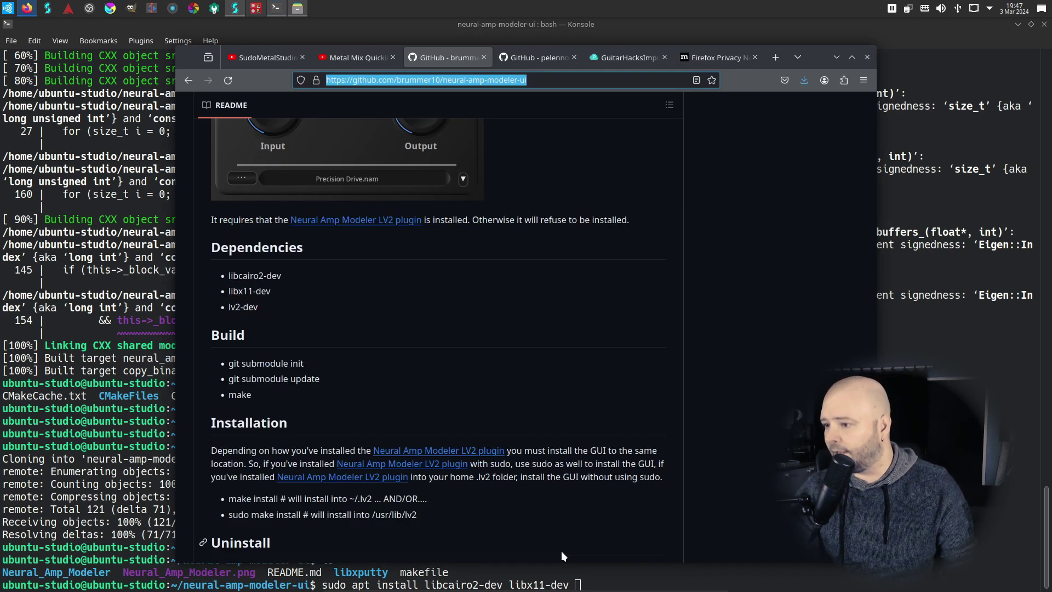
key("alt+Tab")
type("lv2")
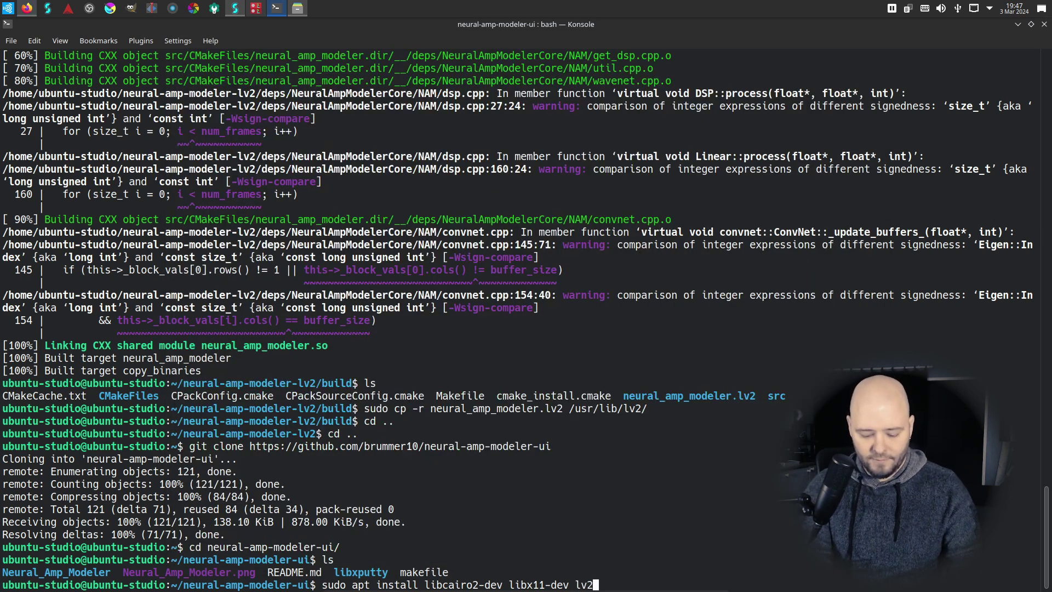
type("-dev")
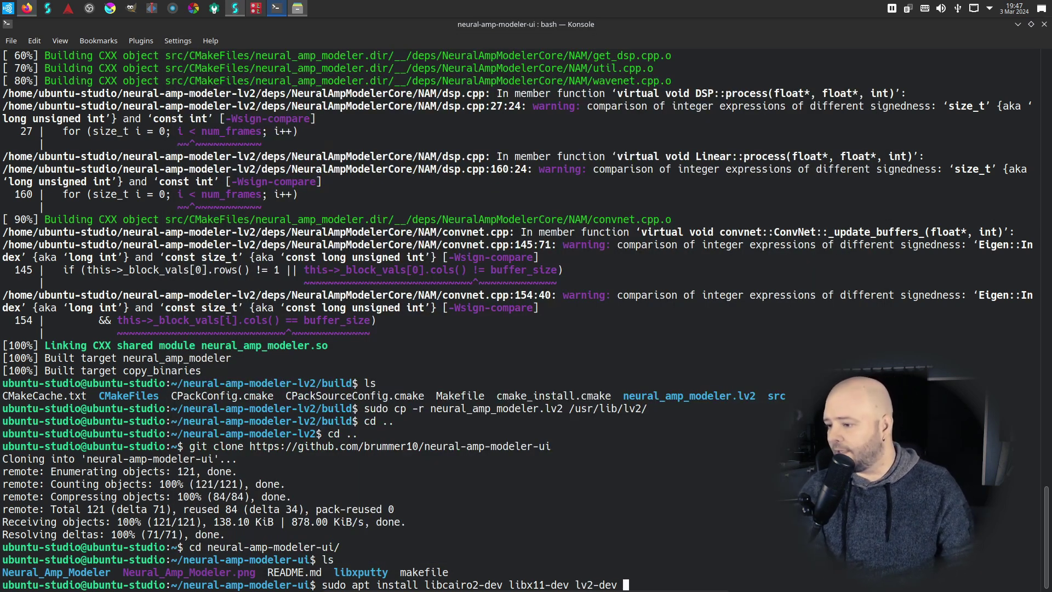
key("Return")
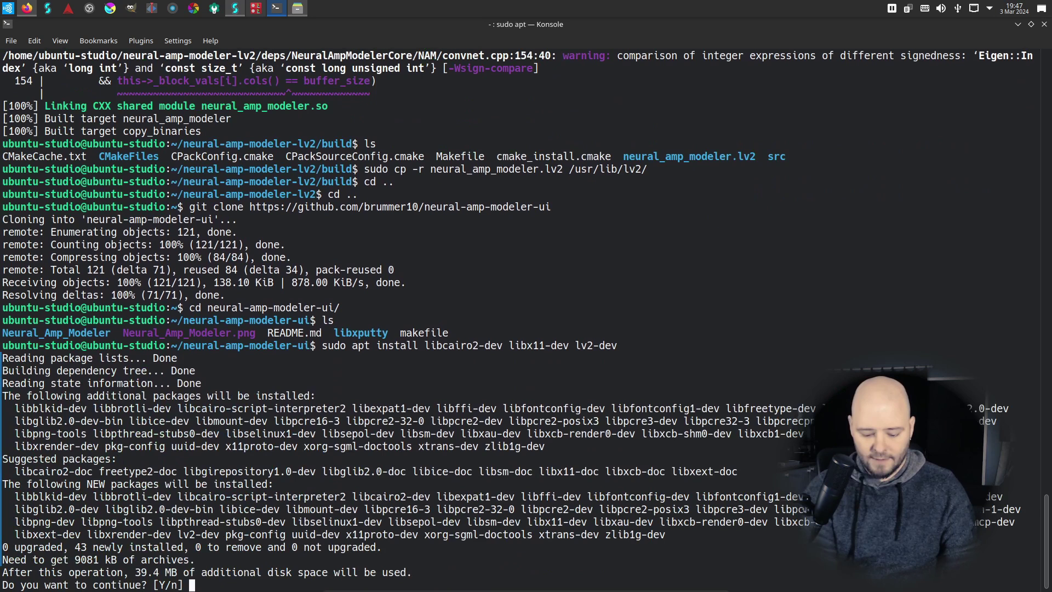
- Confirm the apt install of the GUI's 43 dependency packages, keeping the README window aside
key("Return")
key("alt+Tab")
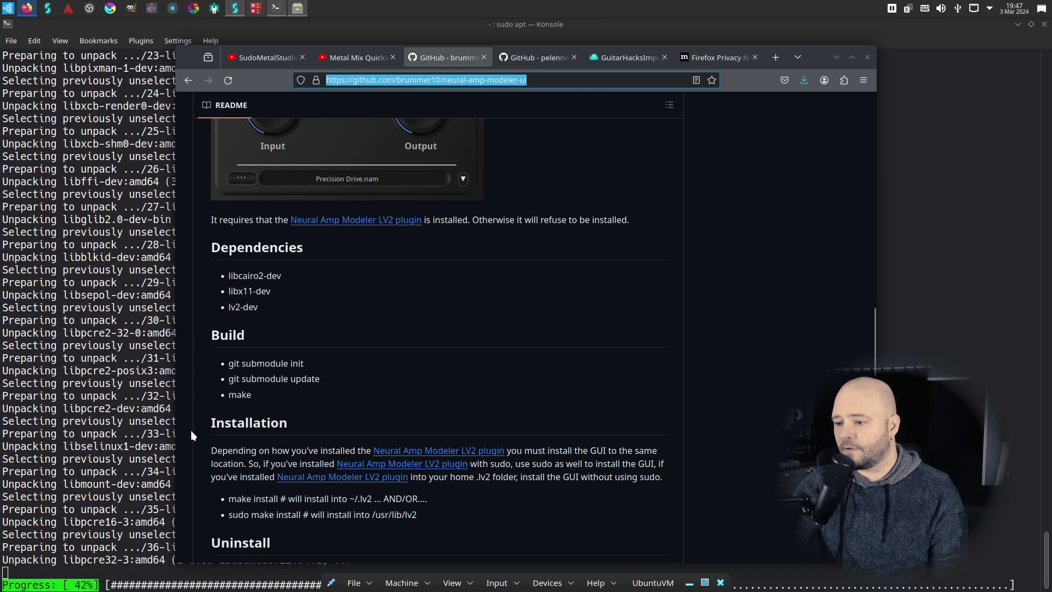
left_click_drag(818, 63, 1034, 58)
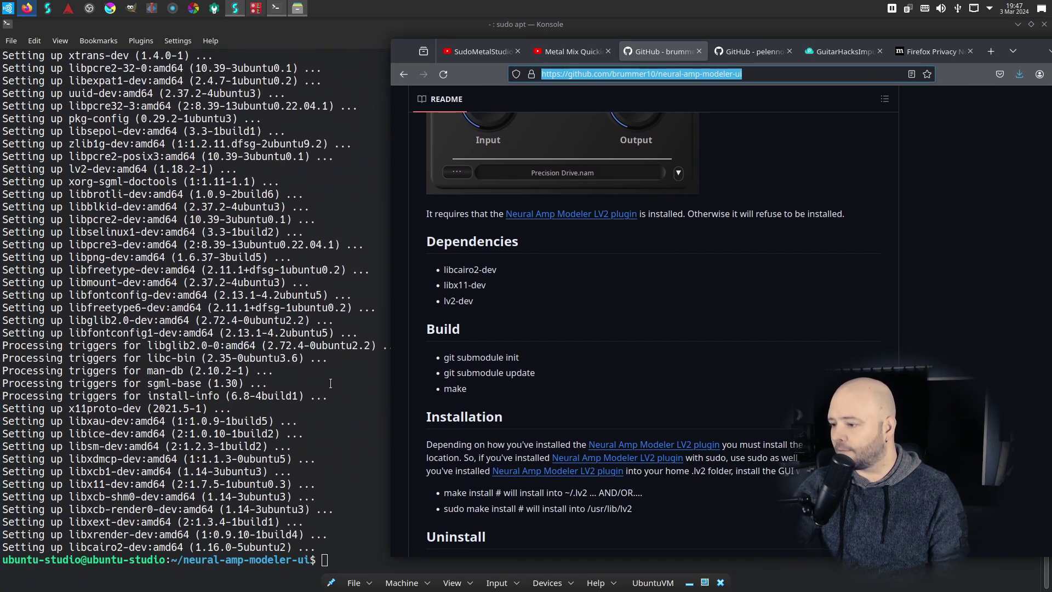
- Fetch the libxputty submodule with 'git submodule init' and 'git submodule update'
left_click(330, 383)
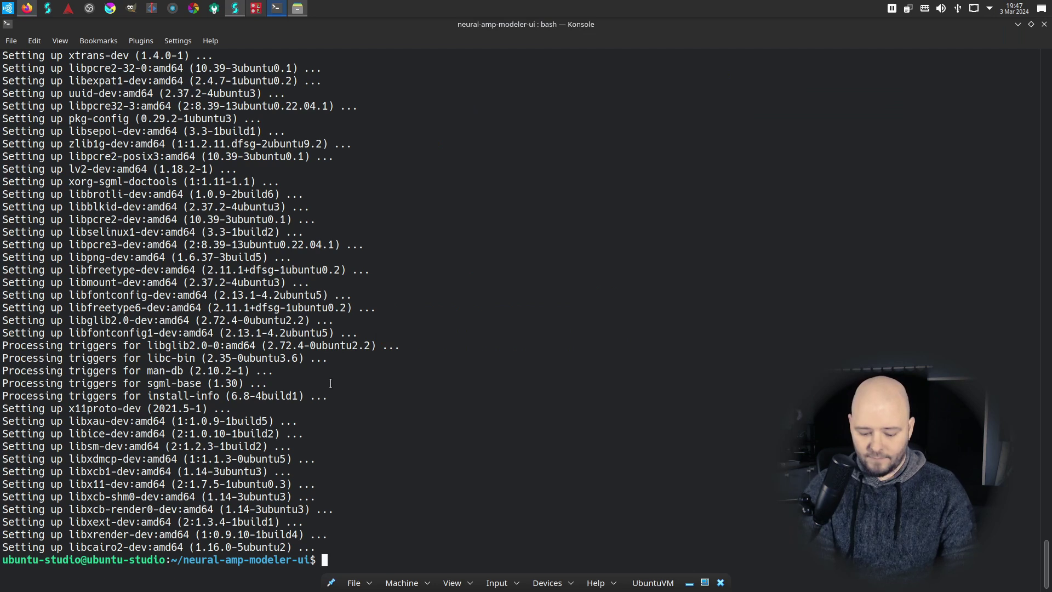
type("git submodule")
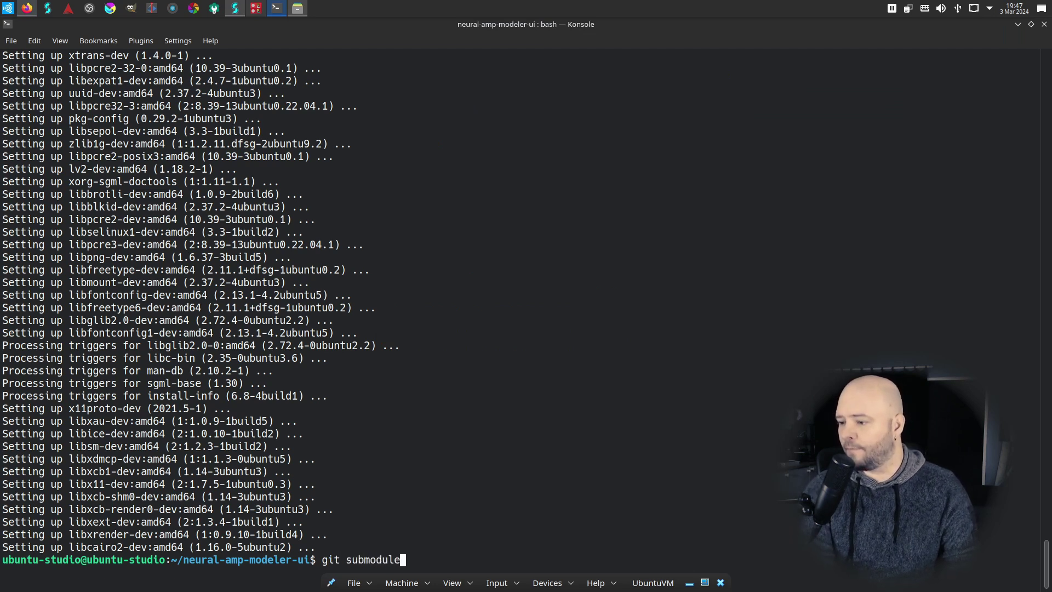
type(" init")
key("Return")
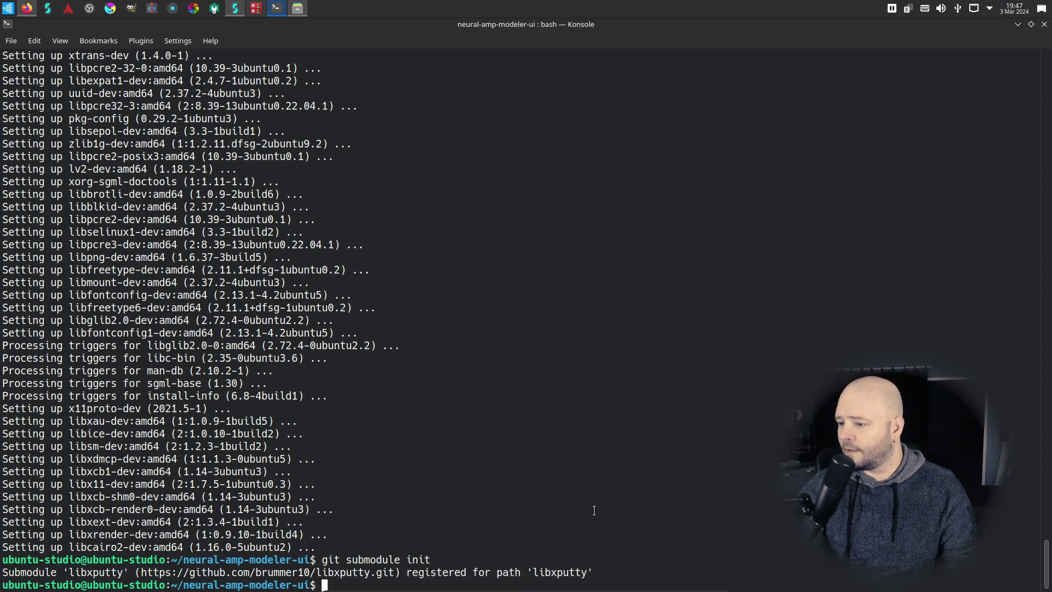
type("git sub")
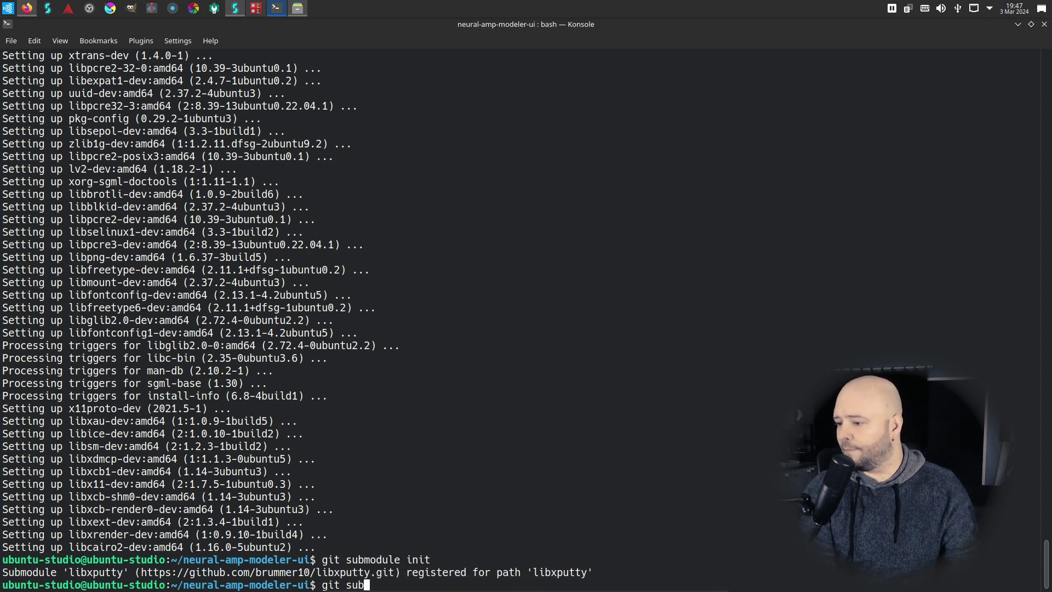
type("module upda")
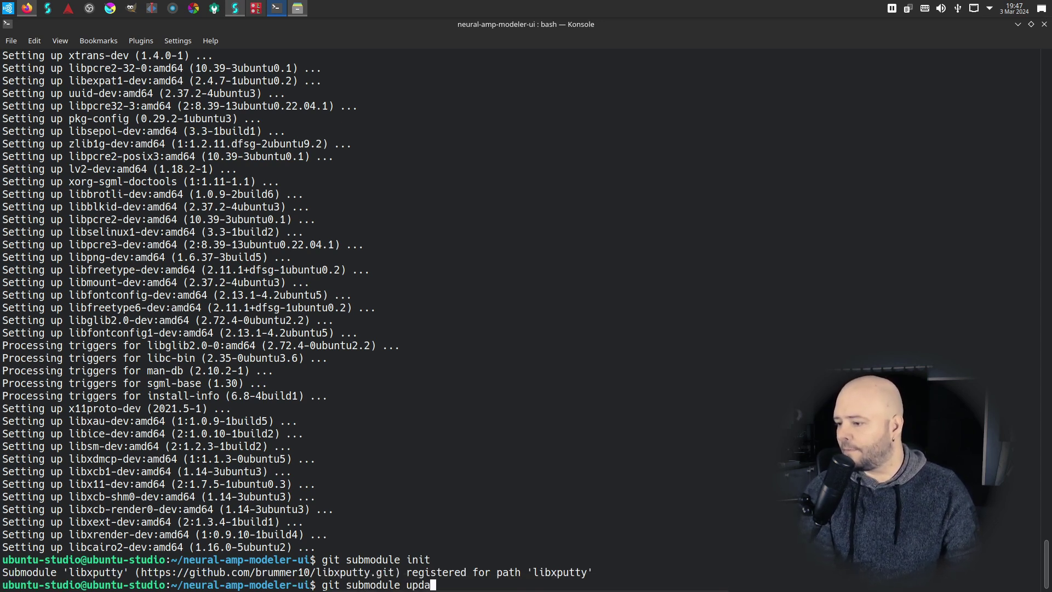
type("te")
key("Return")
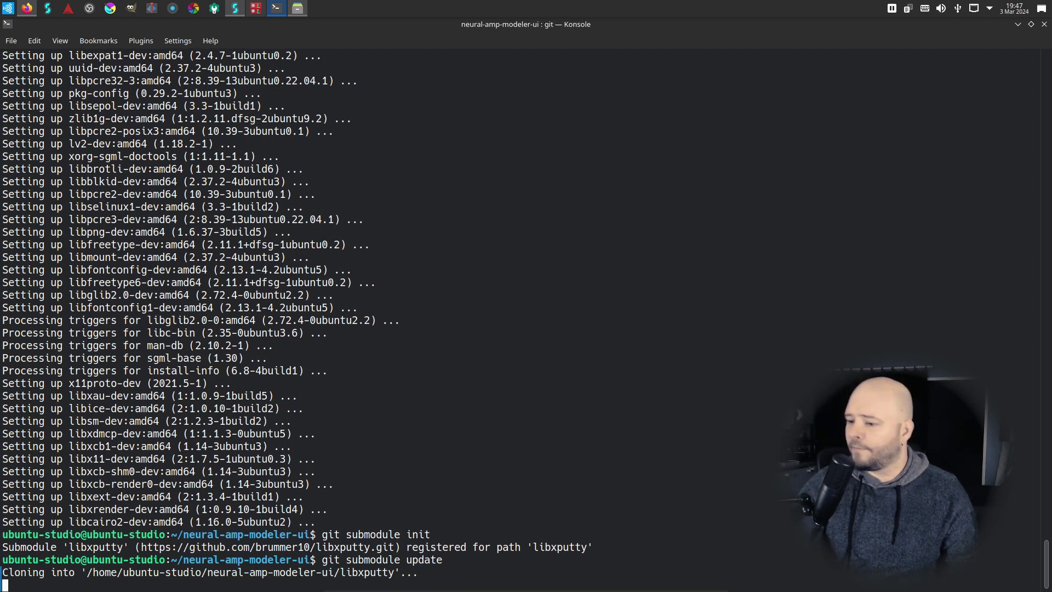
- Build the GUI with make and highlight the /usr/lib/lv2 install path in the README
key("alt+Tab")
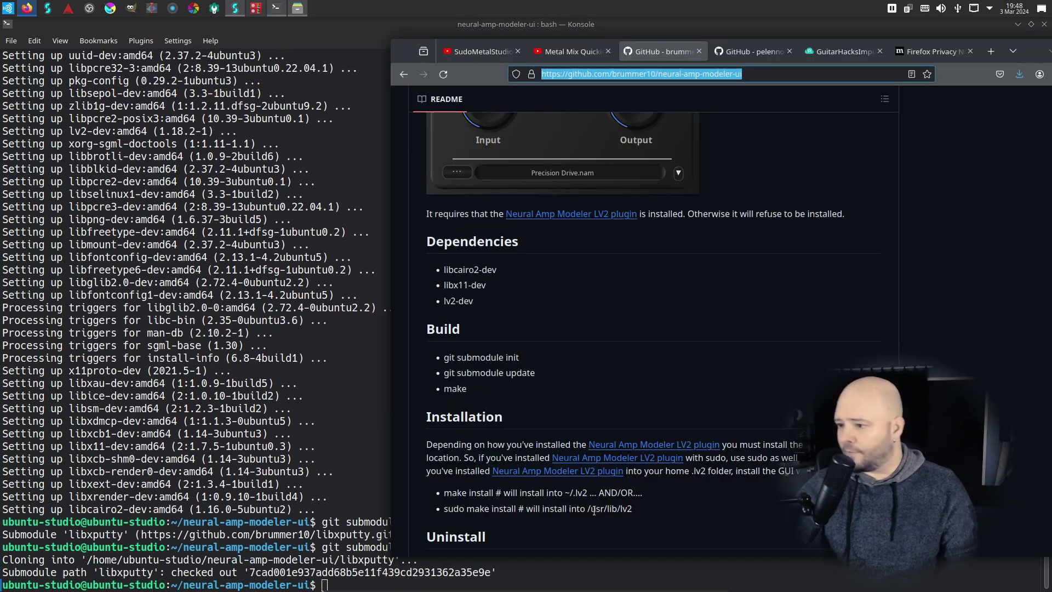
key("alt+Tab")
type("make")
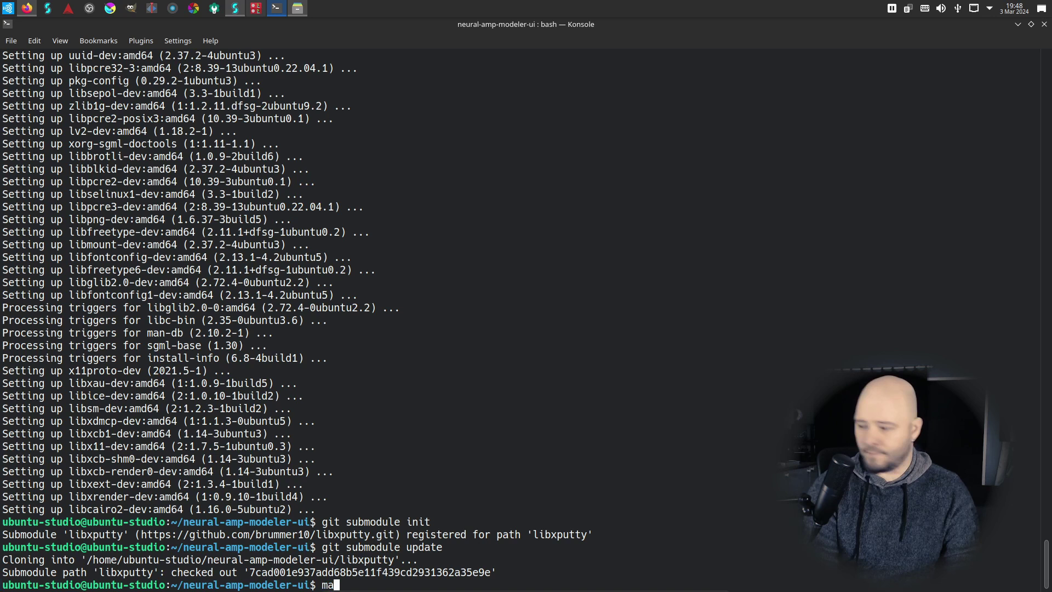
key("Return")
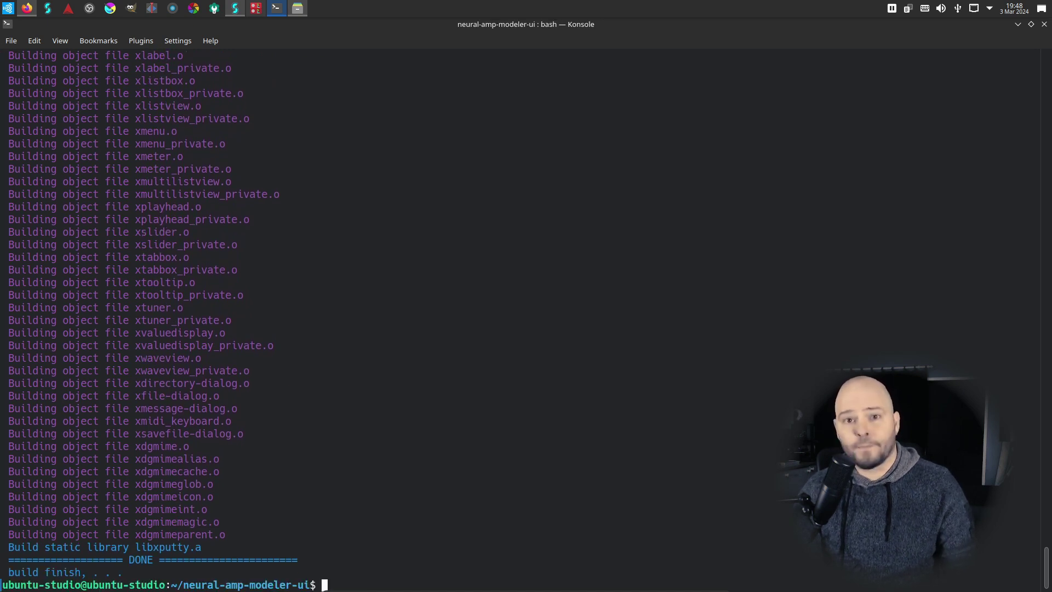
key("alt+Tab")
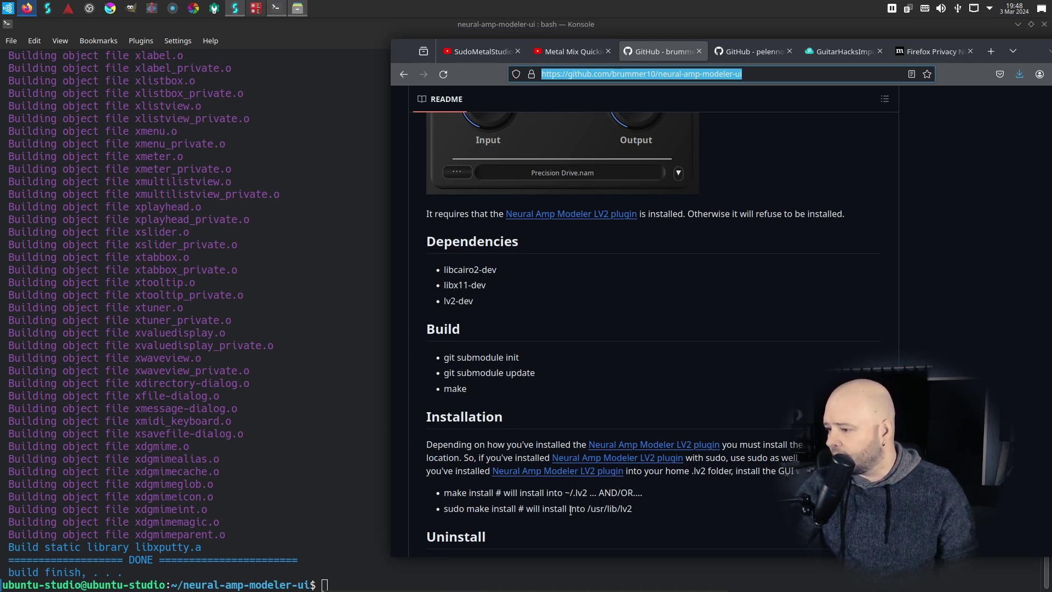
left_click_drag(590, 510, 623, 512)
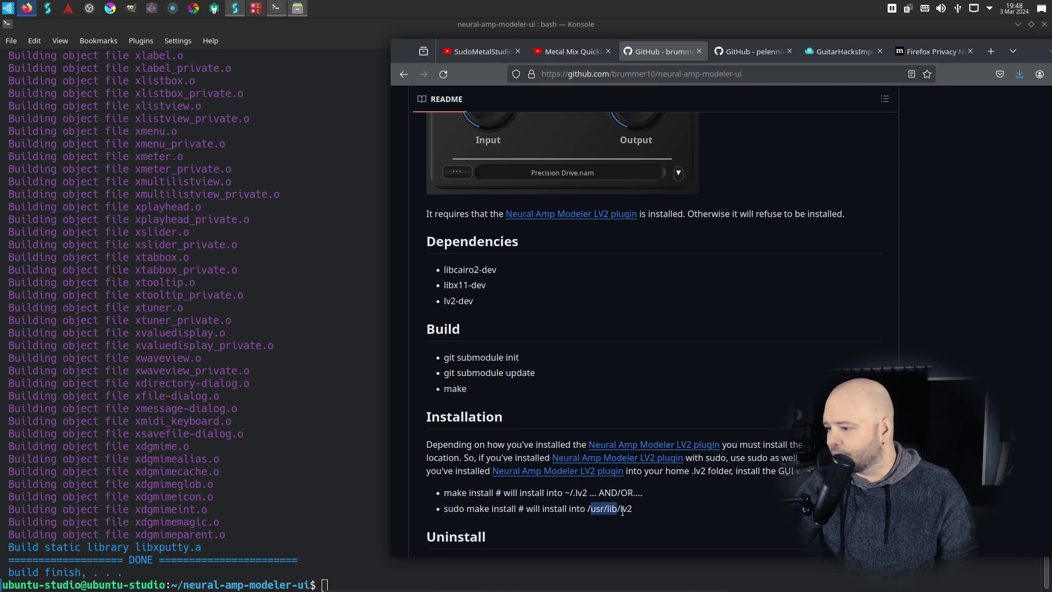
- Run 'sudo make install' to install neural-amp-modeler-ui into /usr/lib/lv2
left_click(659, 511)
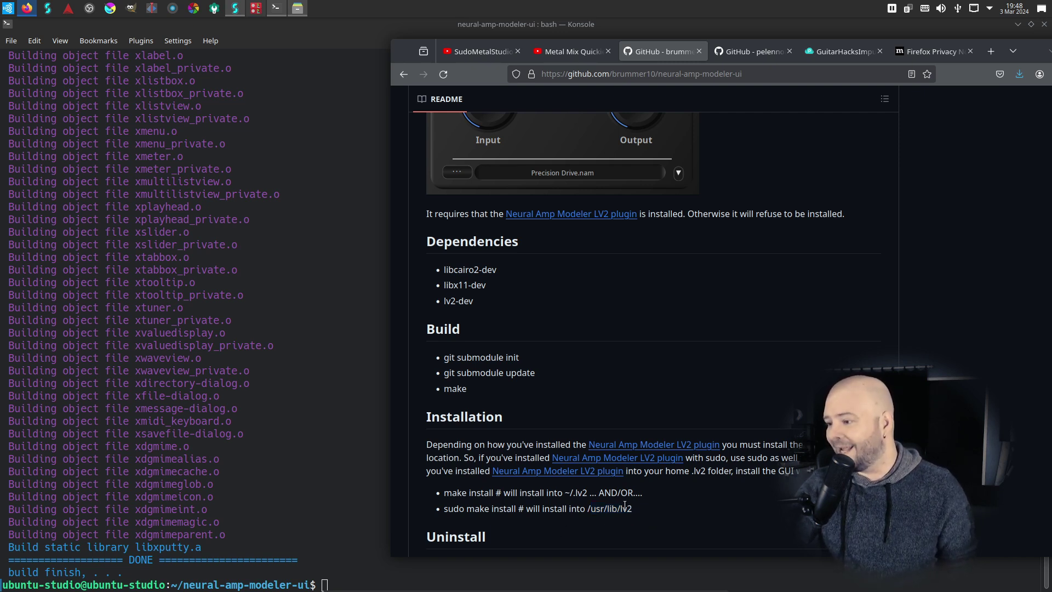
left_click(284, 547)
type("sudo make")
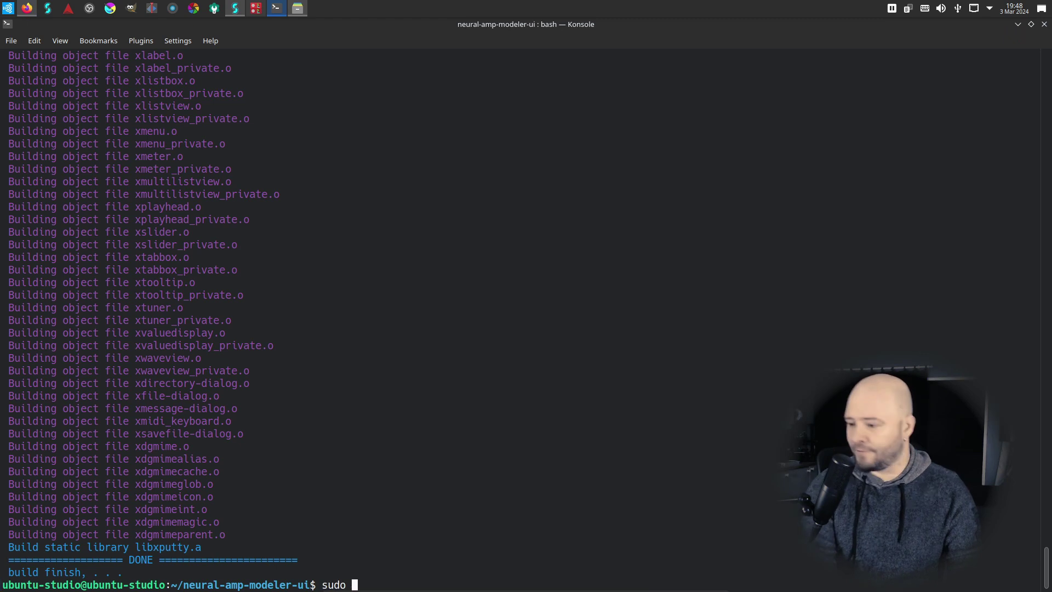
key("BackSpace")
key("BackSpace")
key("BackSpace")
type("ke ")
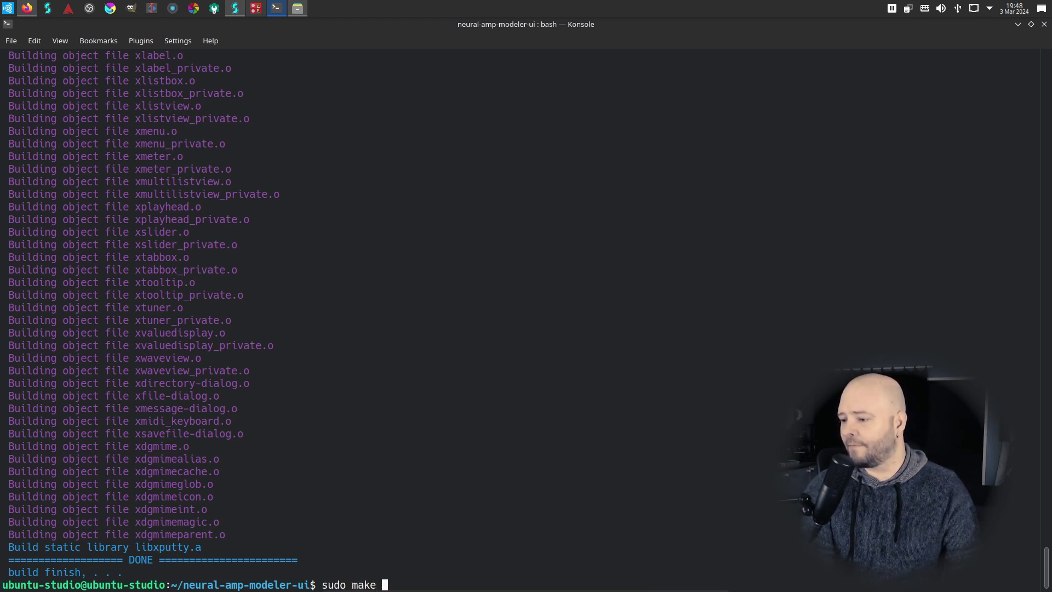
type("install")
key("Return")
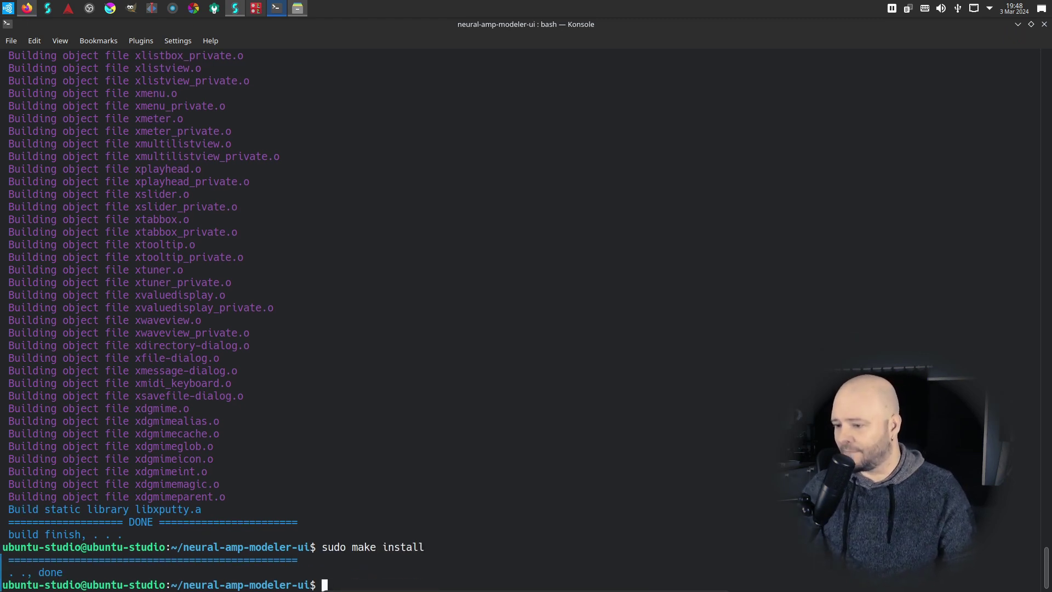
- Quit and relaunch Carla so it picks up the newly installed plugin
left_click(256, 7)
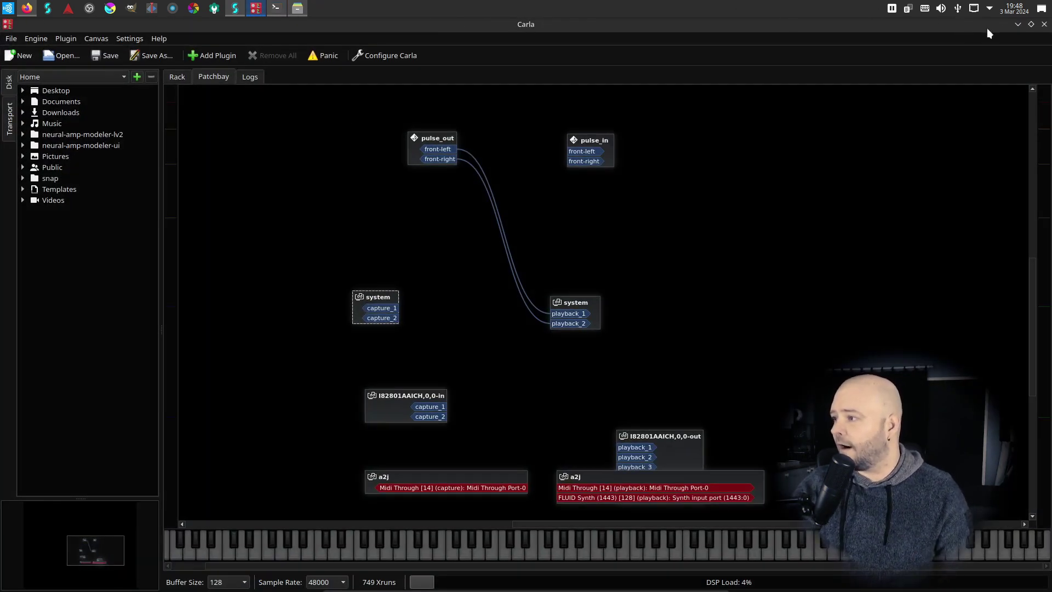
left_click(1045, 24)
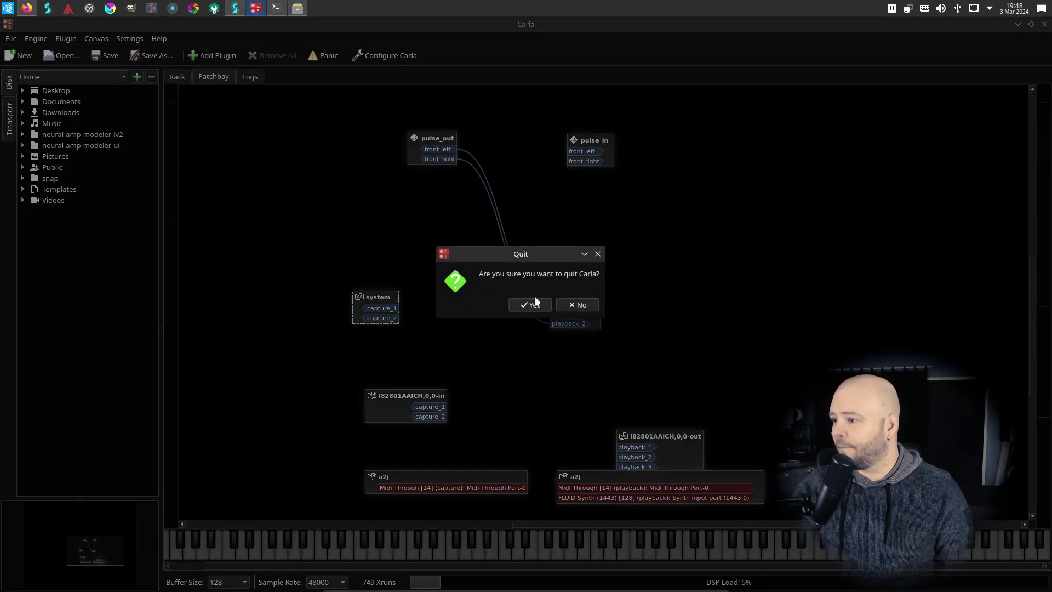
left_click(536, 302)
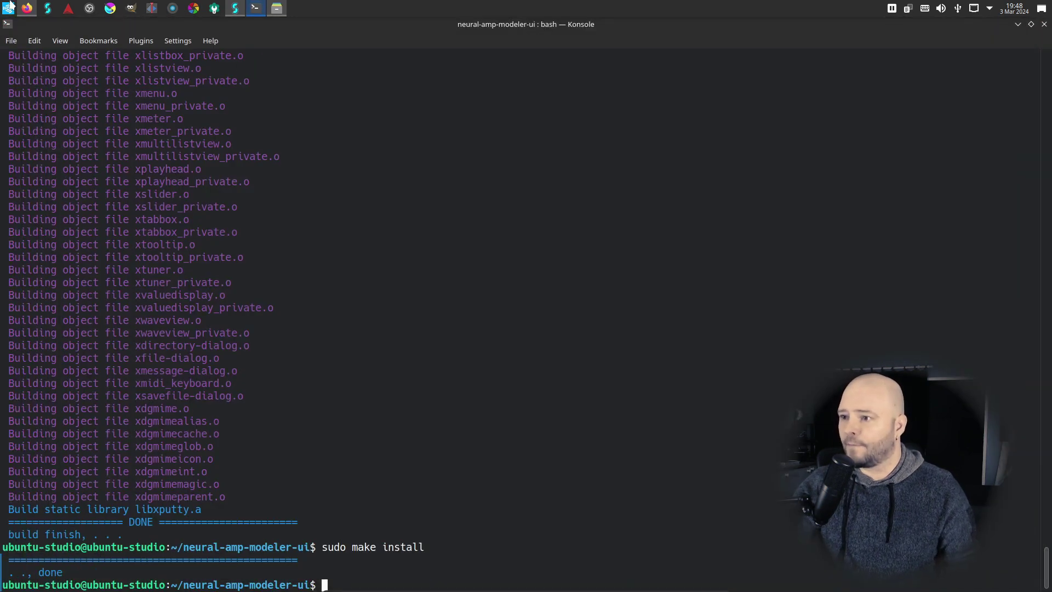
left_click(9, 7)
type("carla")
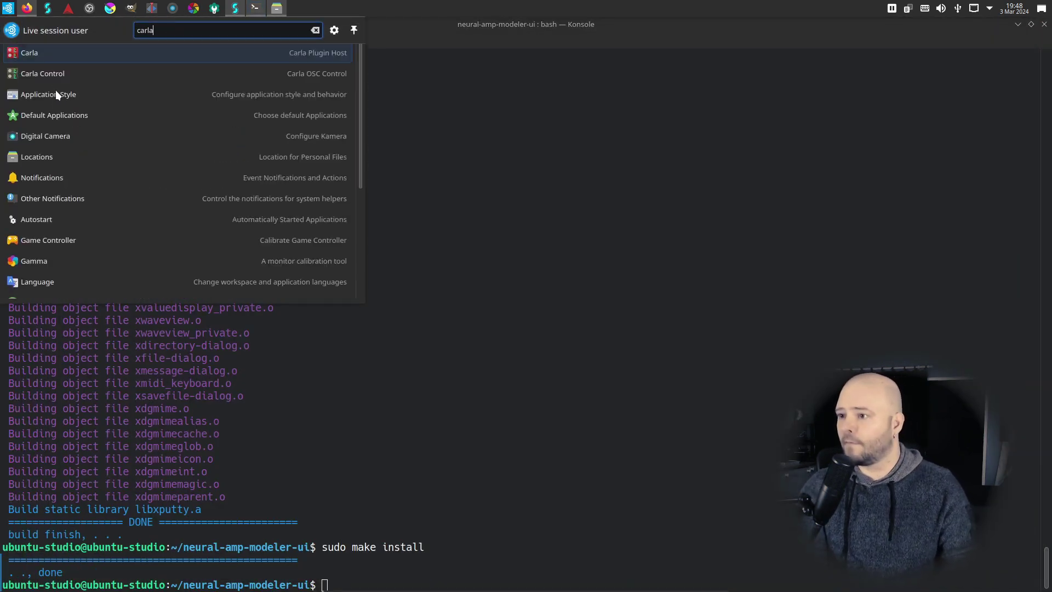
key("Return")
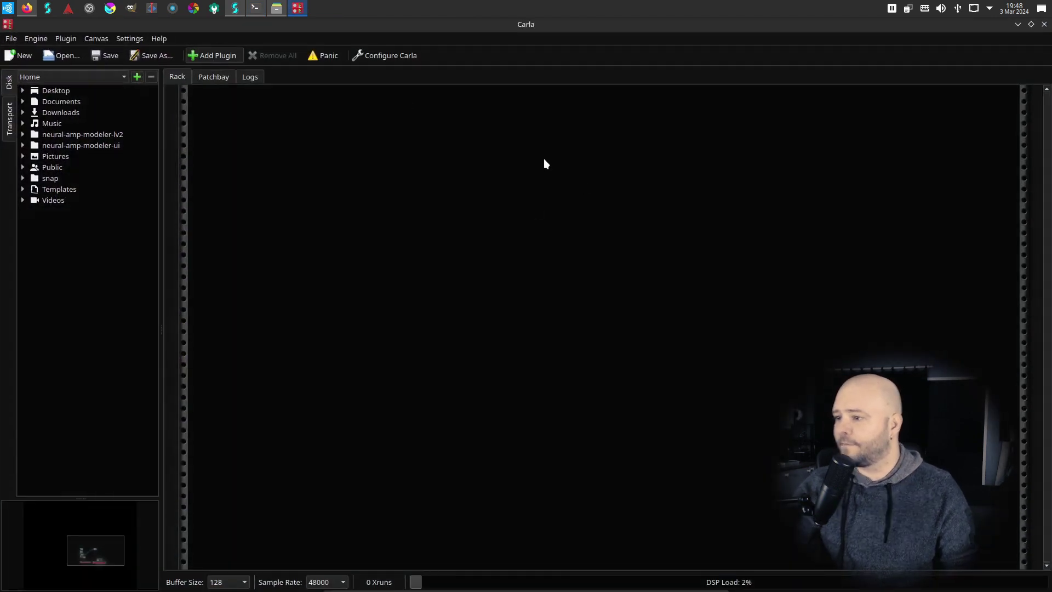
- Add Neural Amp Modeler to the rack via a 'neur' plugin search
key("ctrl+a")
type("neur")
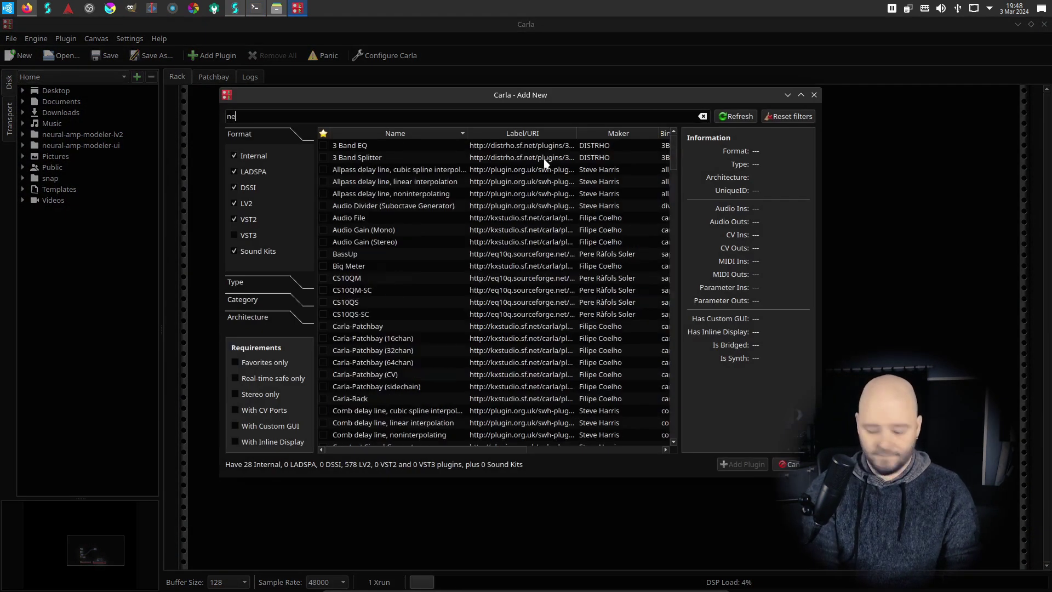
double_click(403, 147)
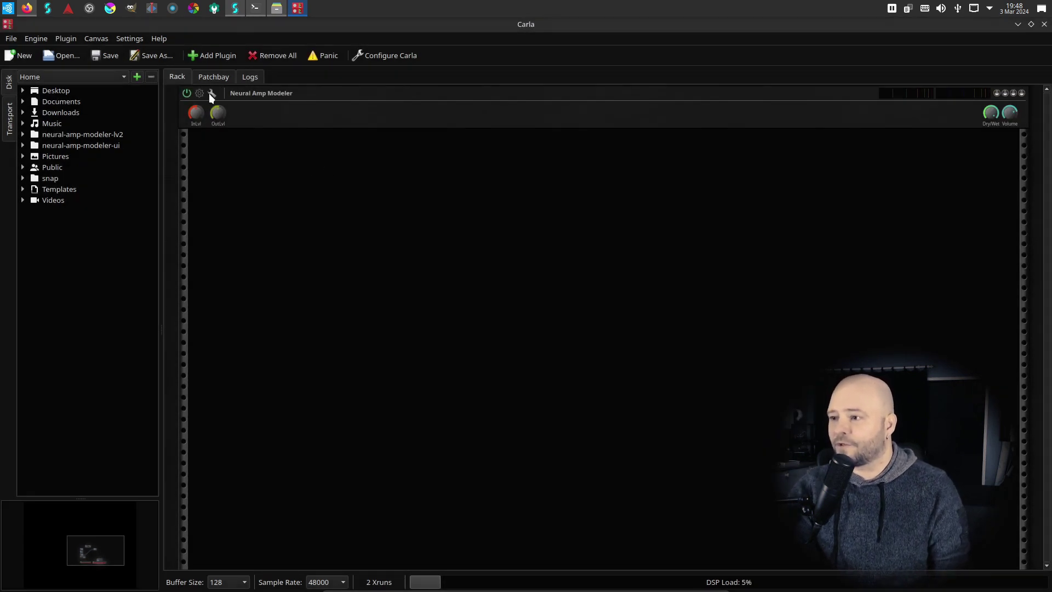
- Open the Neural Amp Modeler interface and browse to the Downloads/NAM_models-main folder
left_click(199, 94)
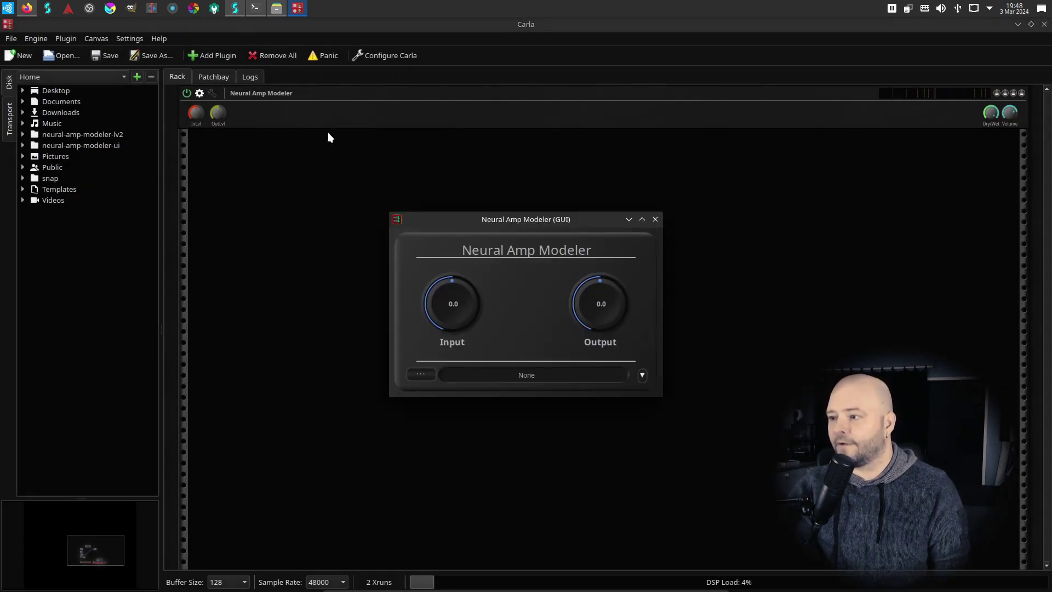
left_click_drag(463, 214, 390, 182)
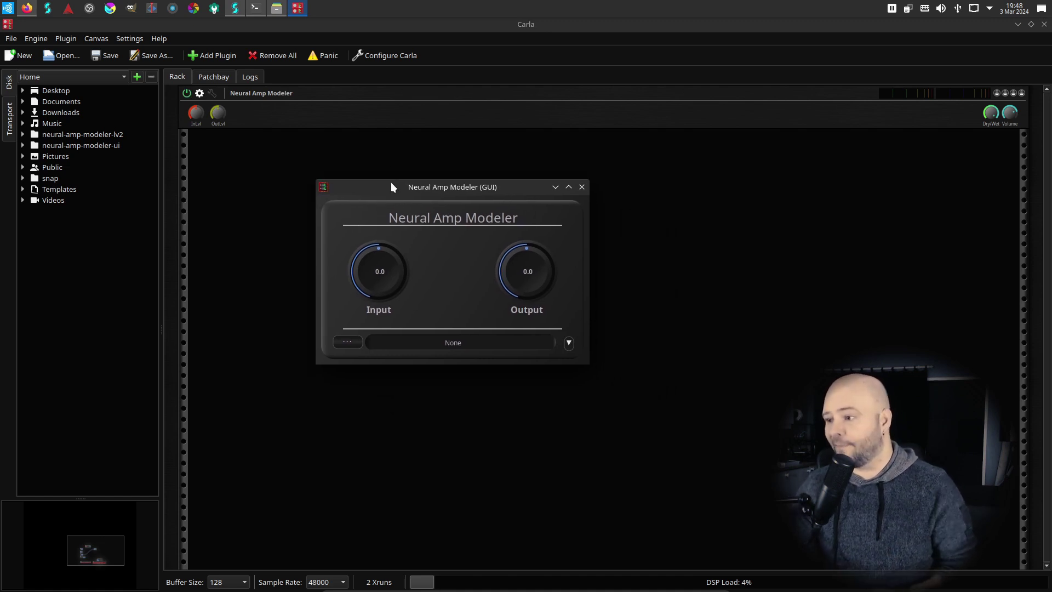
left_click(350, 344)
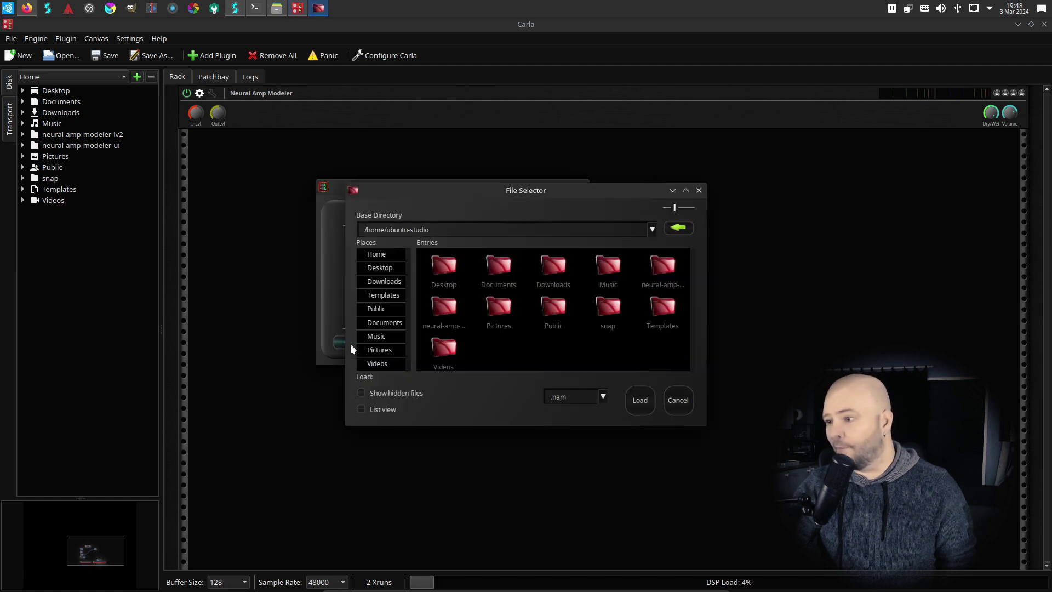
left_click(392, 281)
double_click(497, 264)
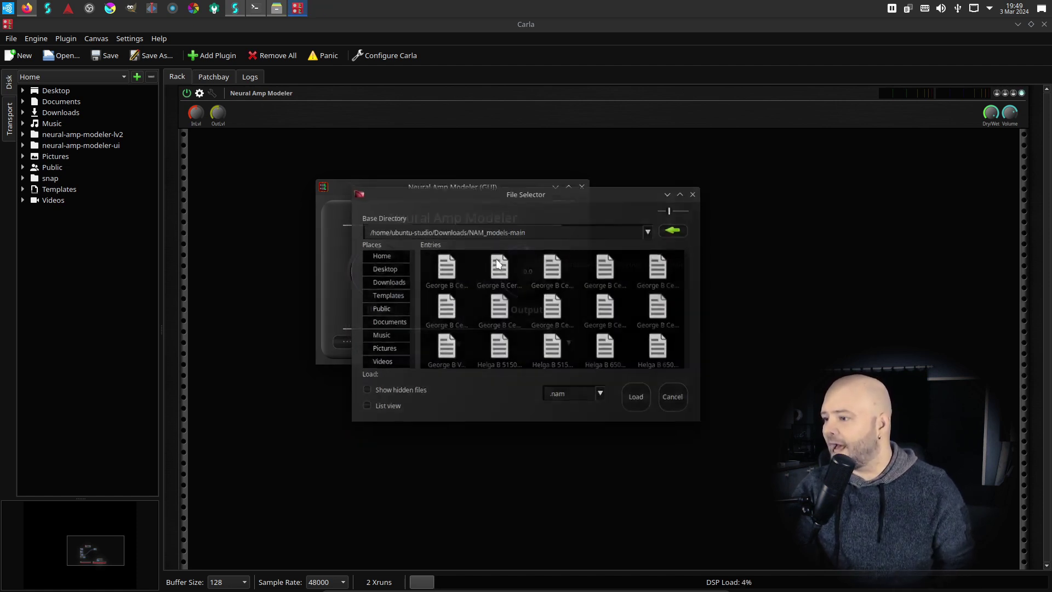
- Load the Helga B 6505+ Red ch - MXR Drive V2.nam model using list view
left_click(348, 344)
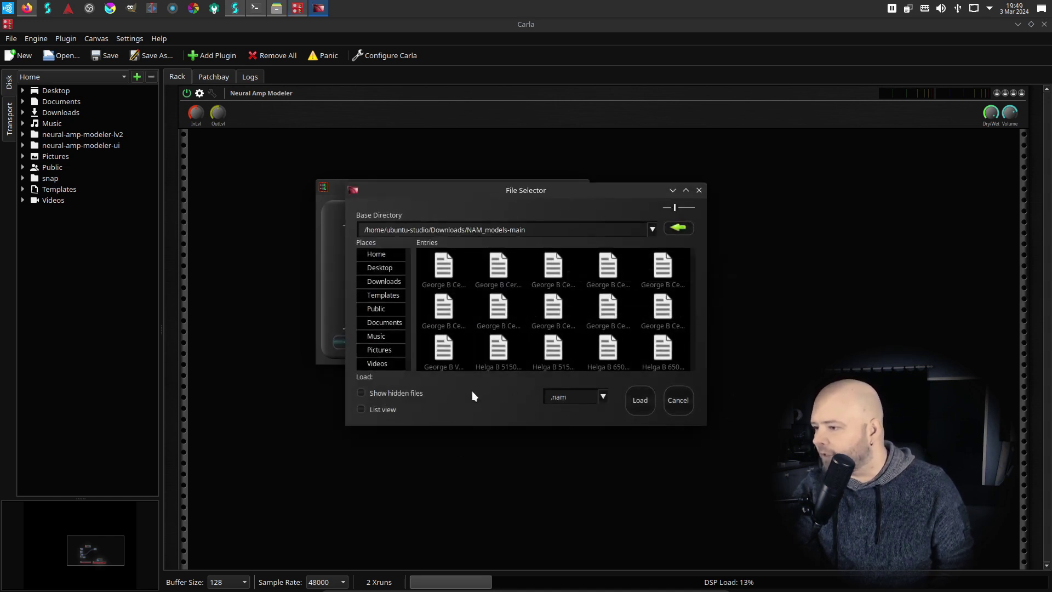
left_click(361, 410)
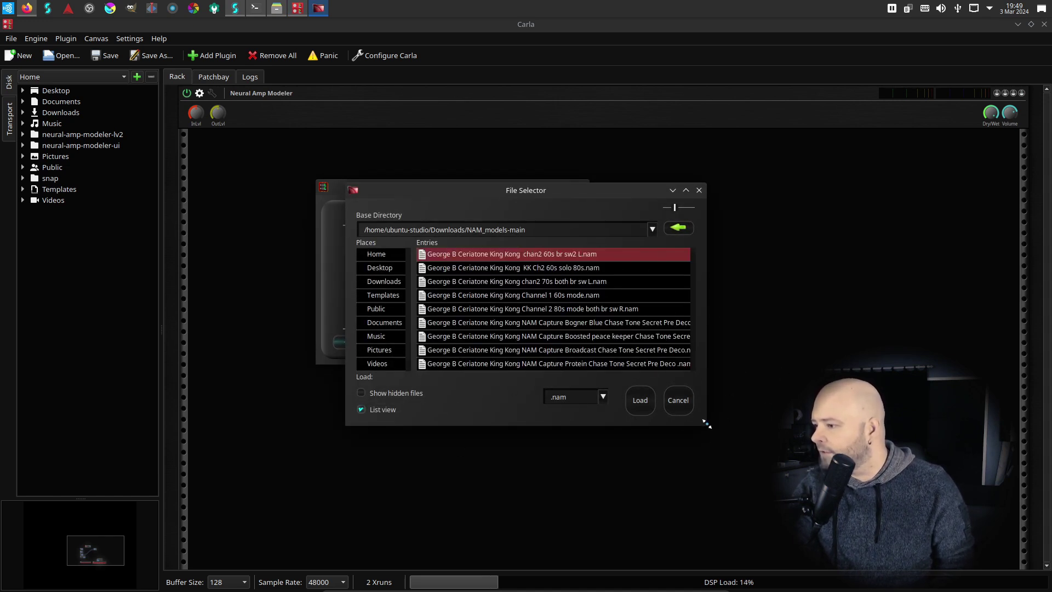
left_click_drag(708, 424, 872, 540)
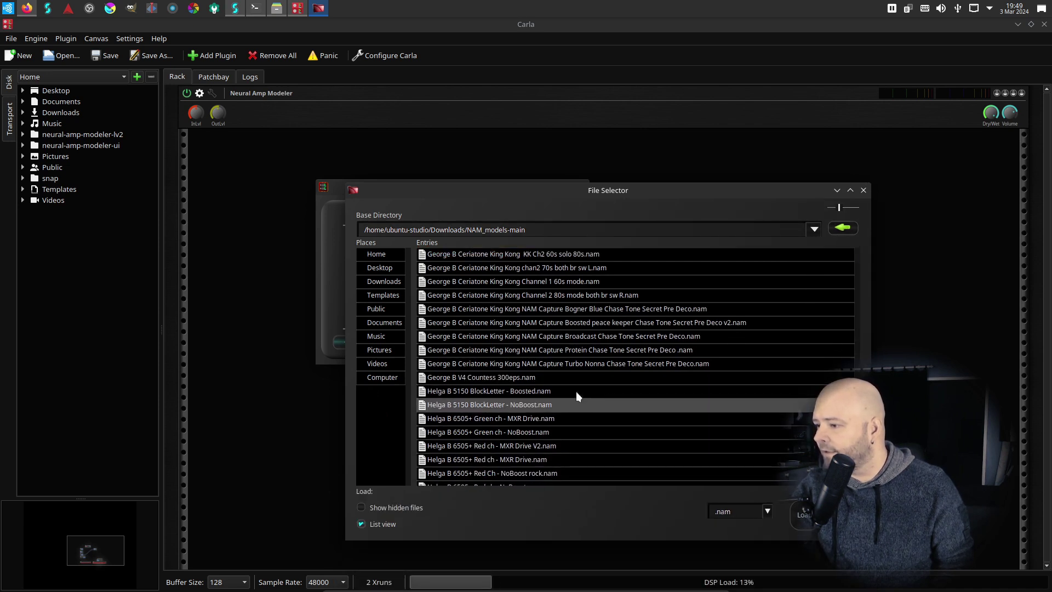
scroll(493, 427, "down", 1)
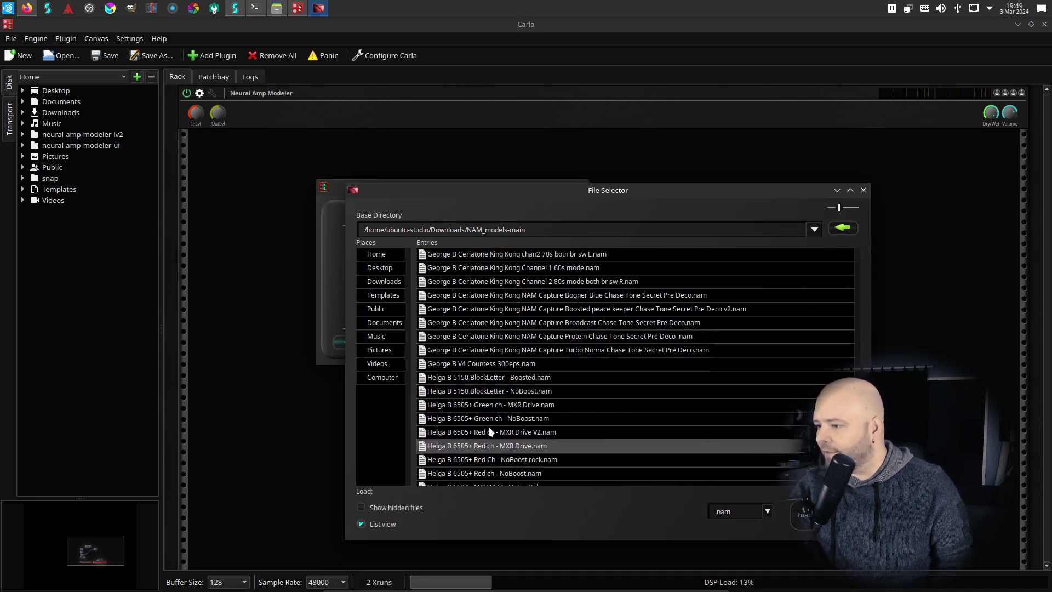
scroll(570, 430, "down", 1)
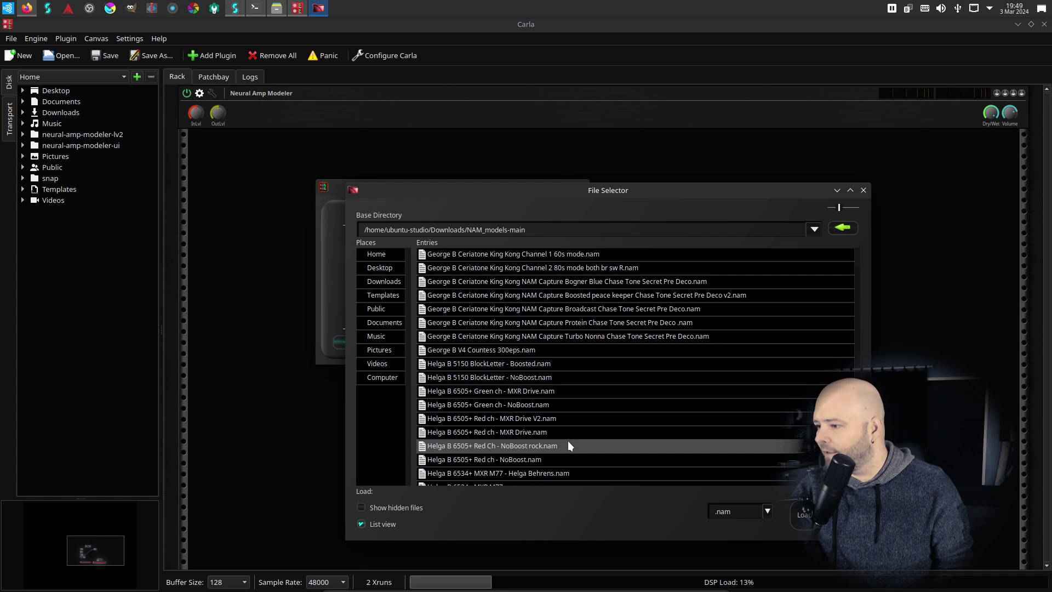
left_click(538, 423)
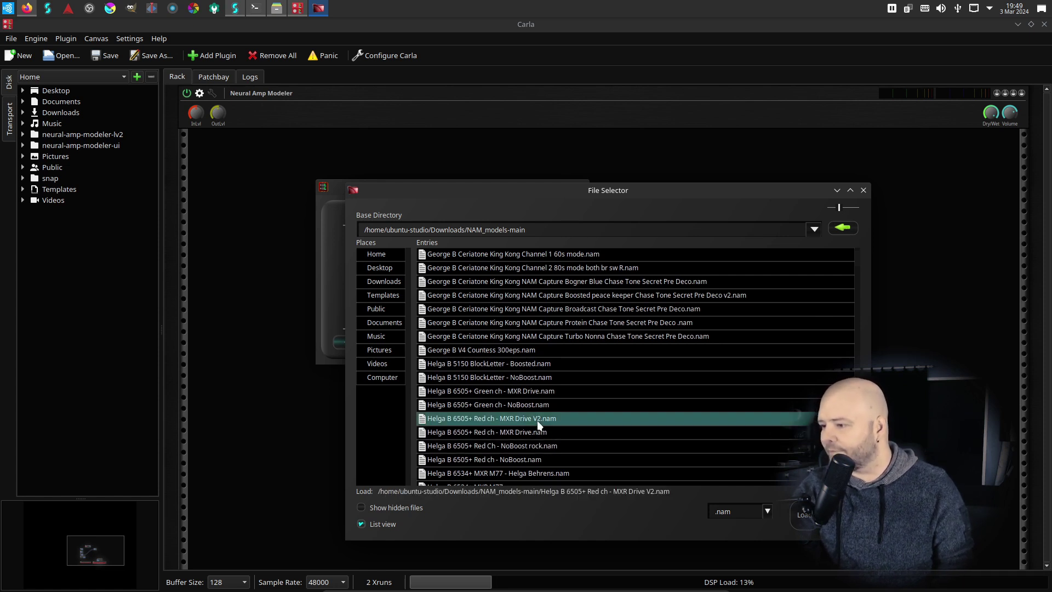
double_click(537, 420)
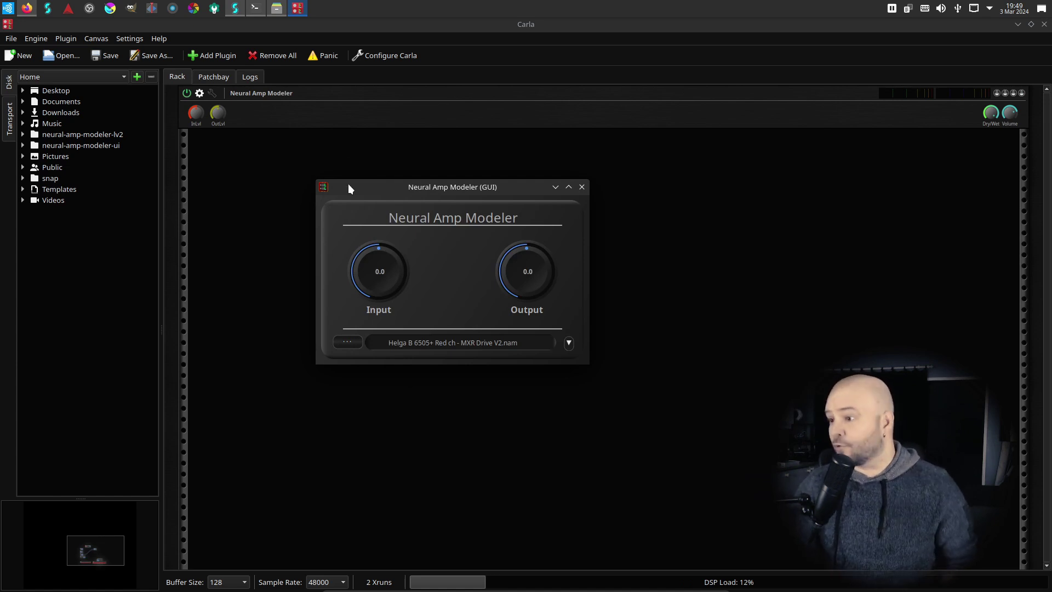
- Add LV2 Convolution Mono=>Stereo to the rack via a 'lv2 convo' search
left_click(207, 54)
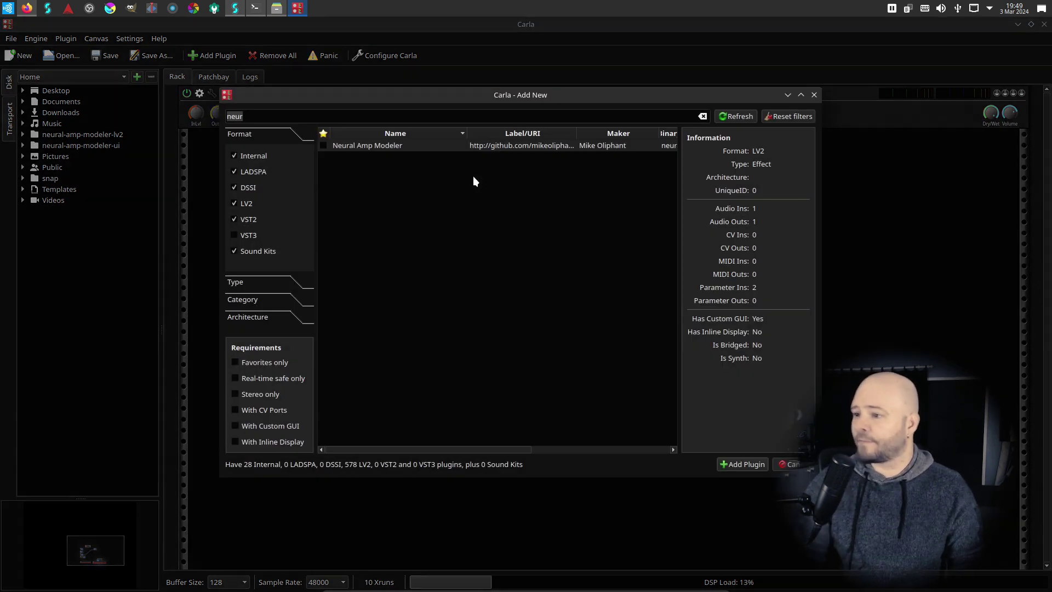
type("lv21 co")
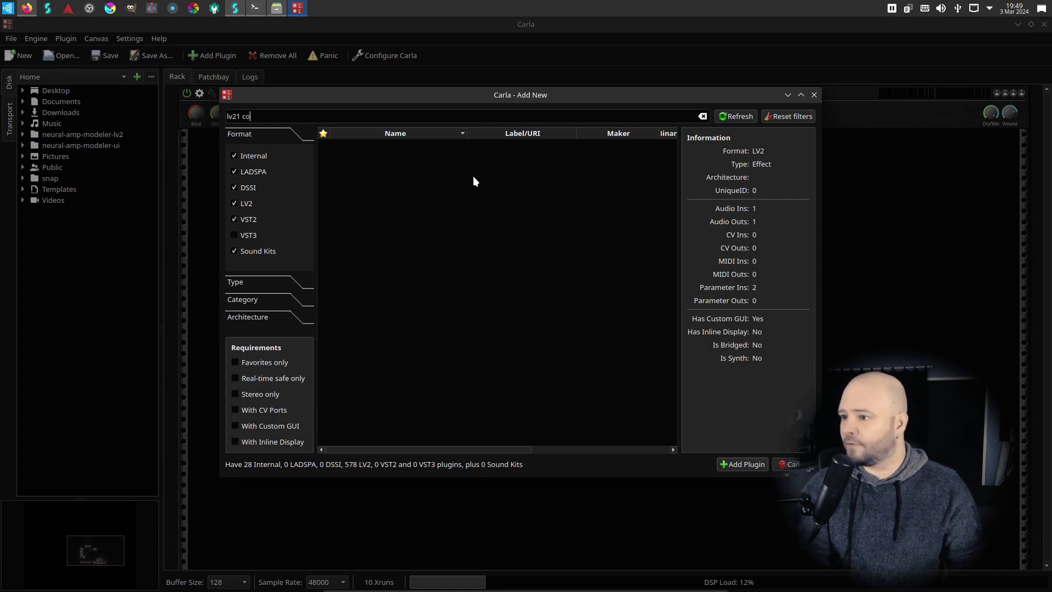
key("BackSpace")
key("BackSpace")
key("BackSpace")
key("BackSpace")
type("con")
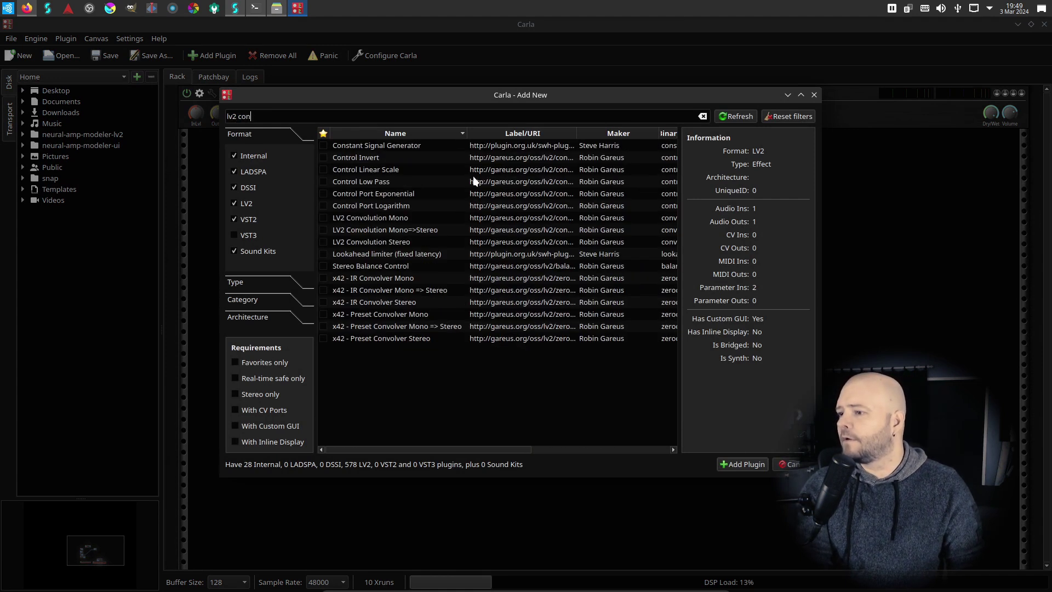
type("vo")
double_click(418, 156)
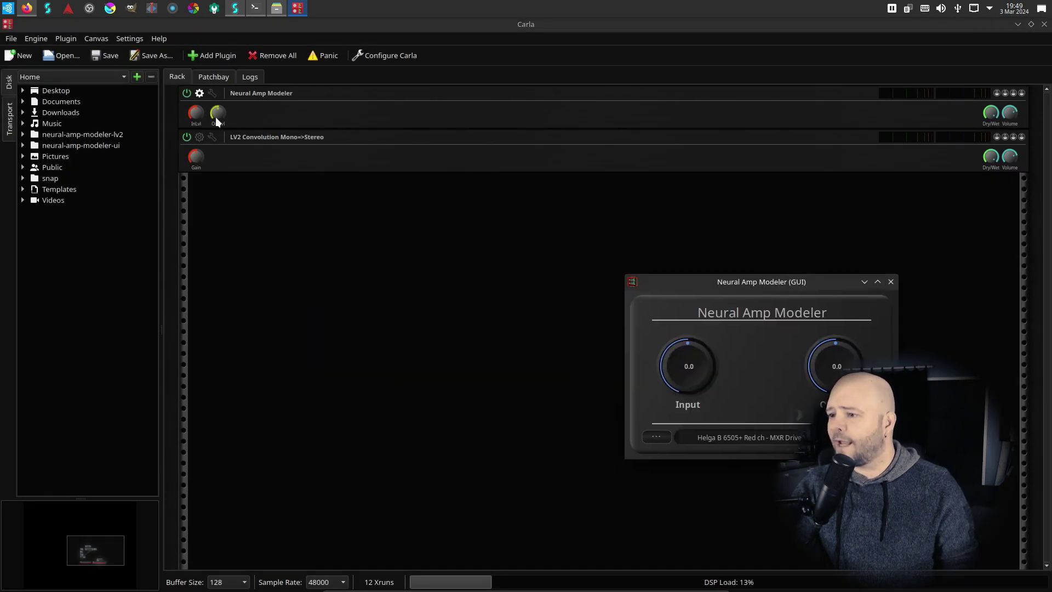
- Load the GuitarHacks Impulses/Original 3 Impulses/GuitarHack Original Edge.wav impulse, then show the Patchbay
left_click(199, 138)
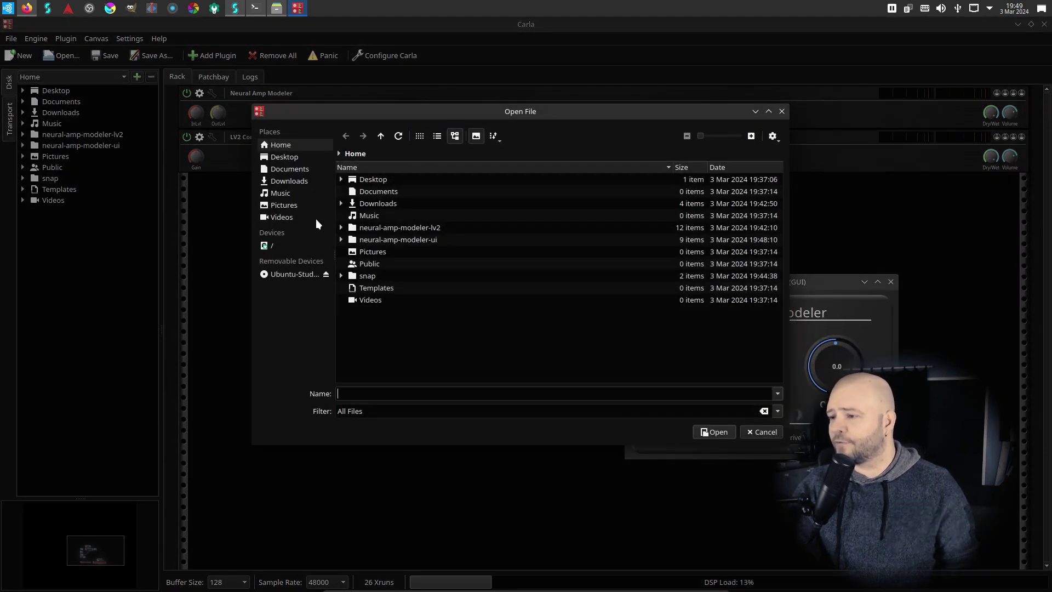
left_click(302, 171)
left_click(299, 182)
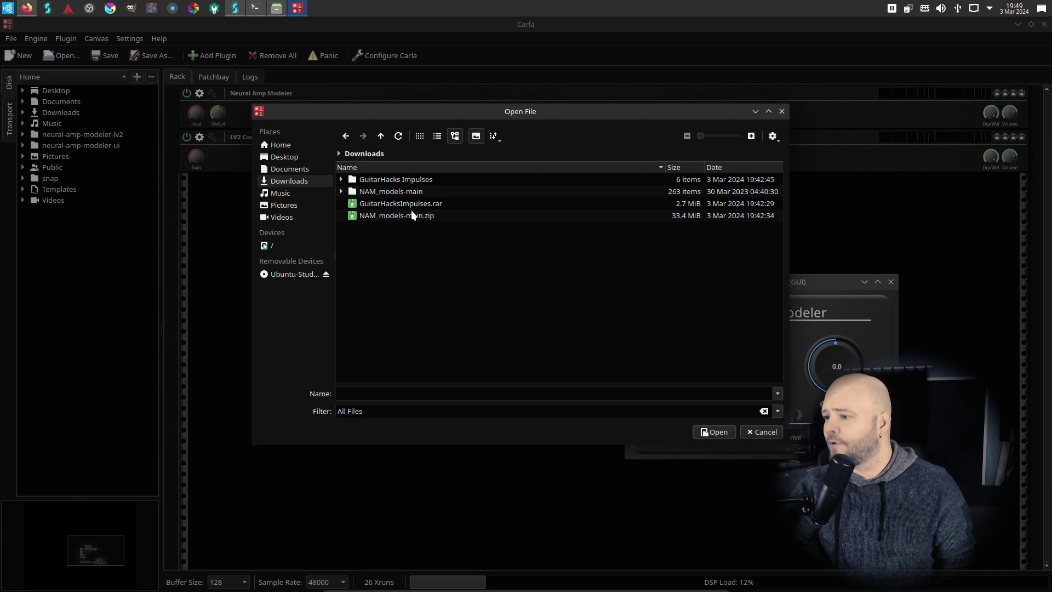
double_click(393, 180)
double_click(409, 229)
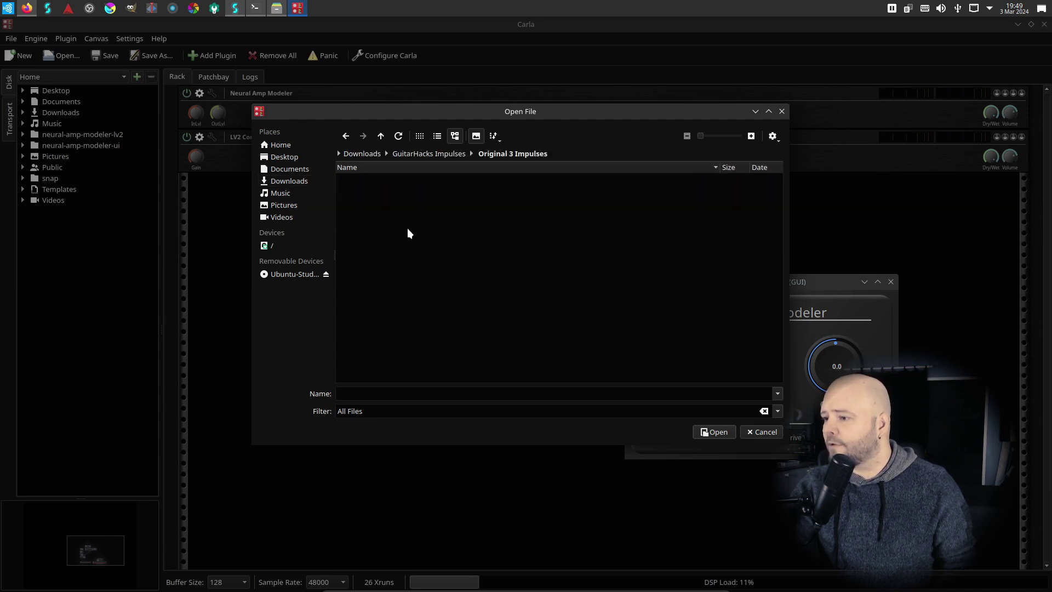
double_click(430, 206)
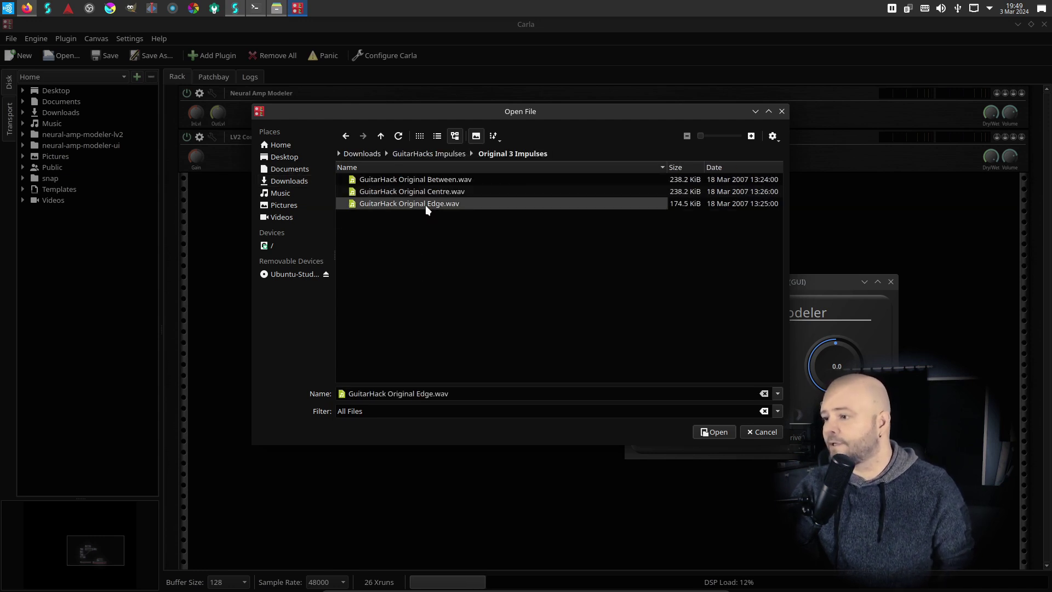
left_click(207, 80)
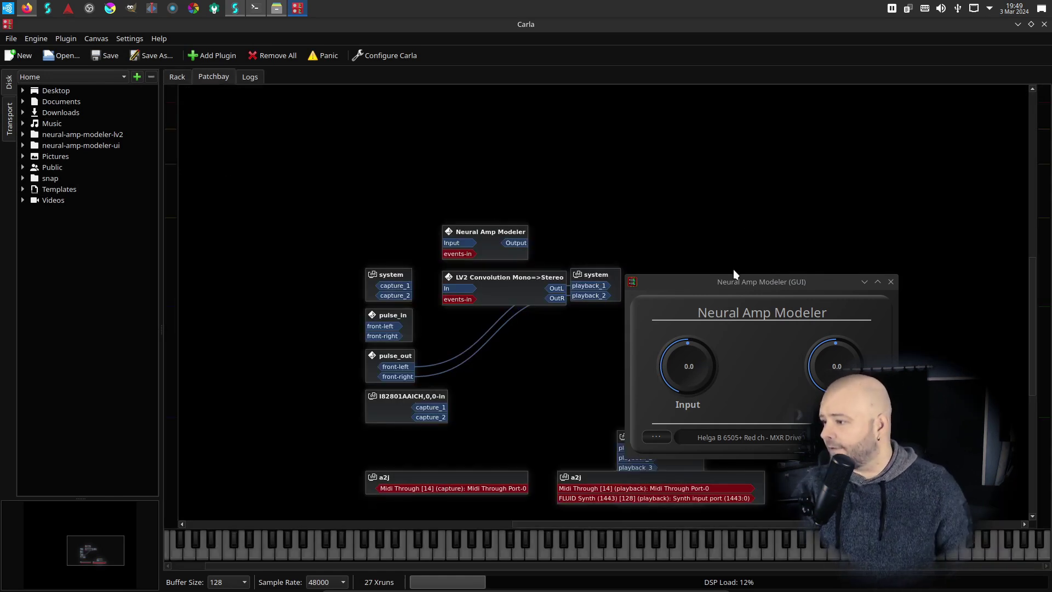
- Arrange the patchbay nodes and connect convolution OutL/OutR to system playback_1 and playback_2
left_click_drag(734, 282, 854, 127)
left_click_drag(596, 275, 697, 250)
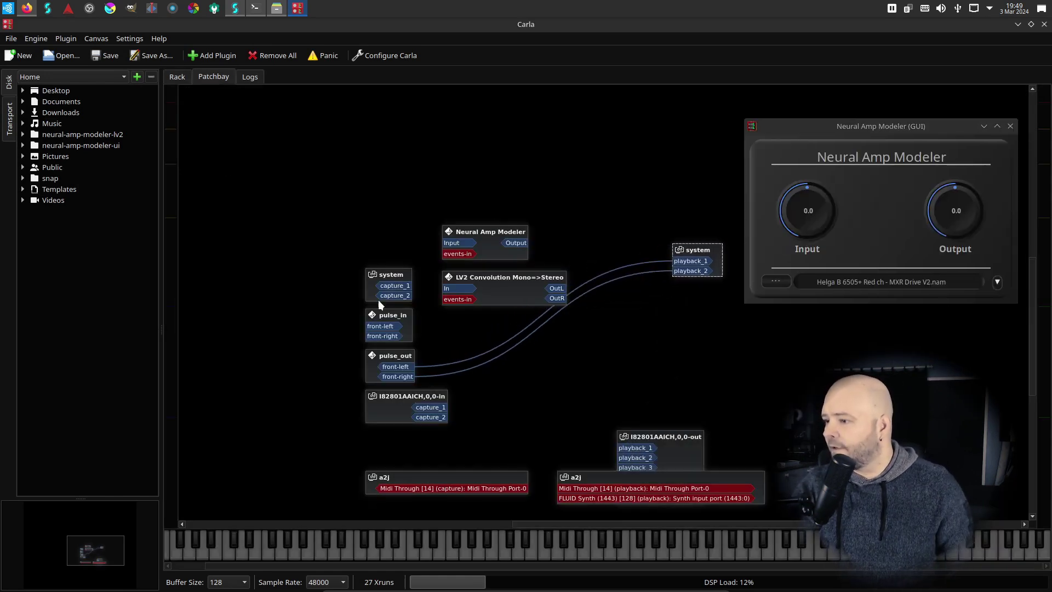
left_click_drag(391, 275, 497, 252)
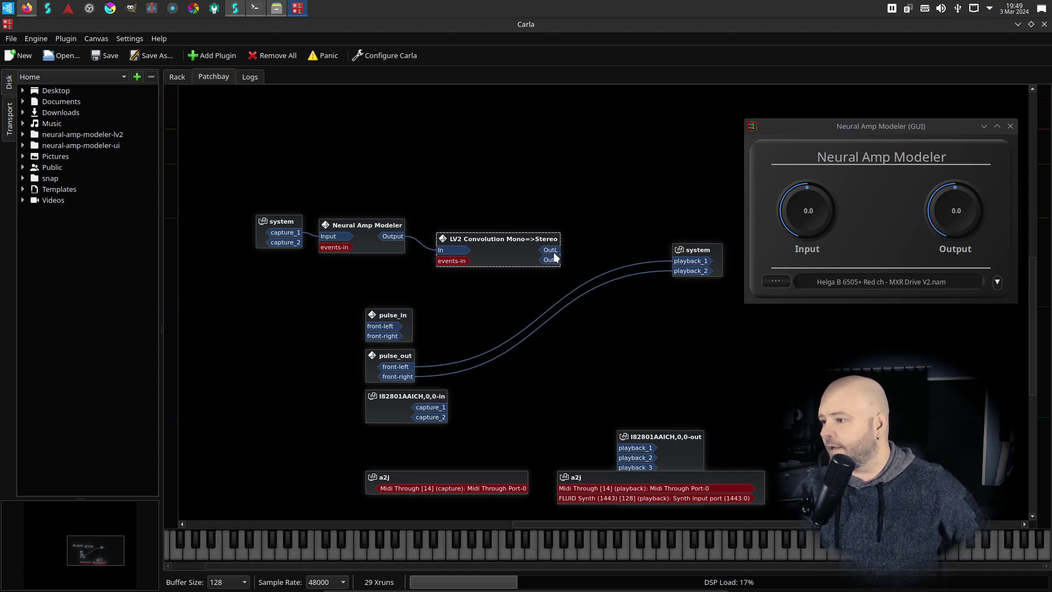
left_click_drag(554, 253, 690, 261)
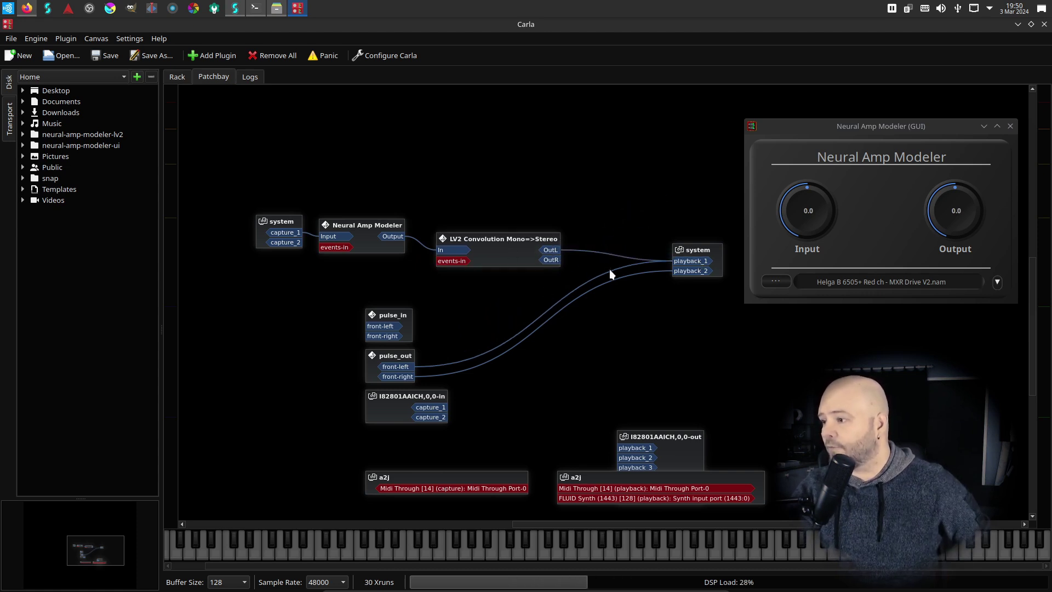
left_click_drag(552, 260, 692, 271)
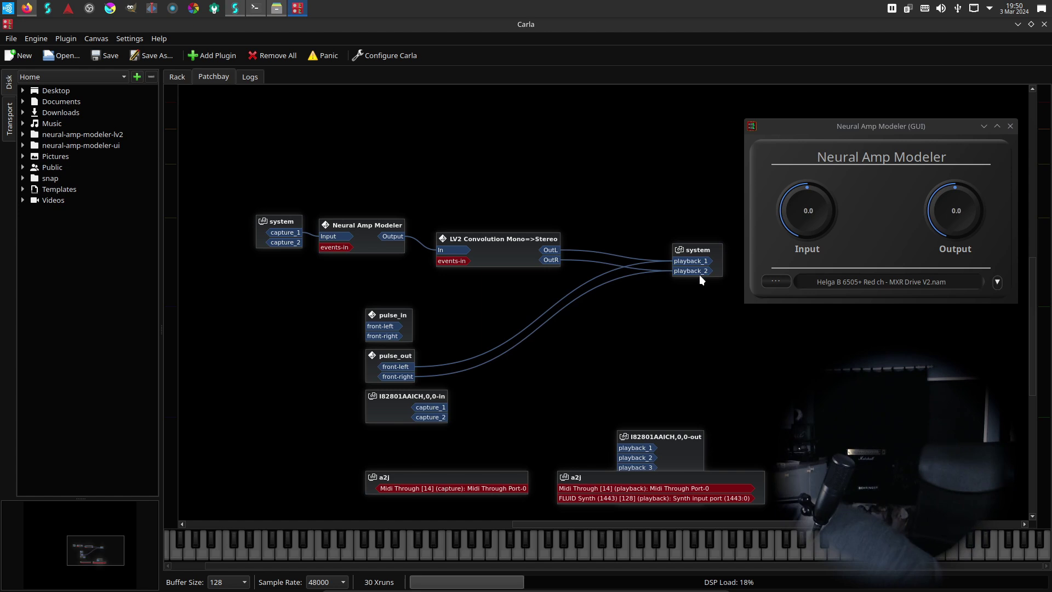
- On the Rack, switch Neural Amp Modeler on for a test, then off again
left_click(176, 77)
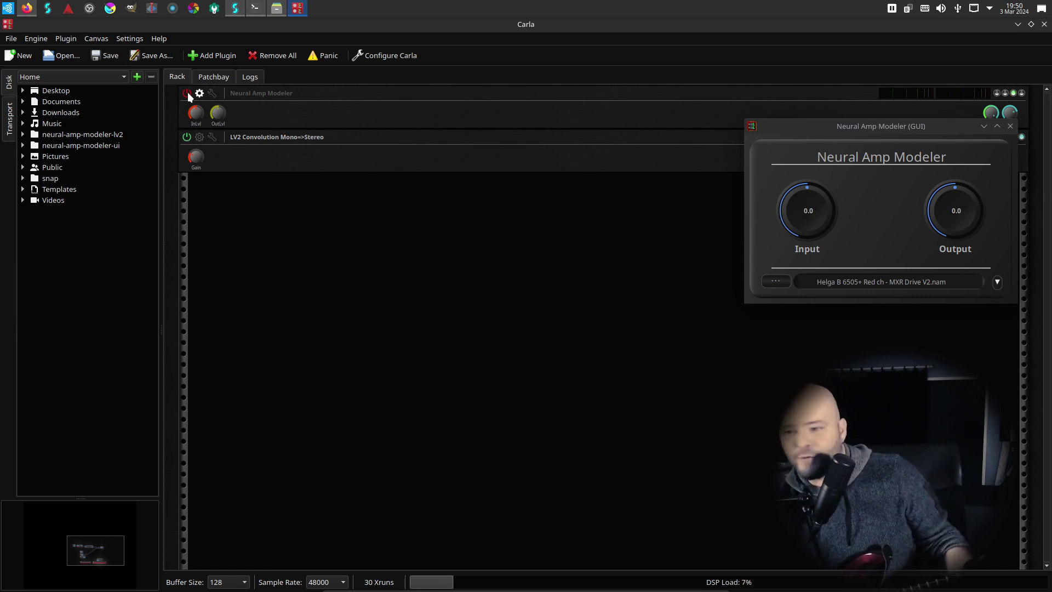
left_click(187, 94)
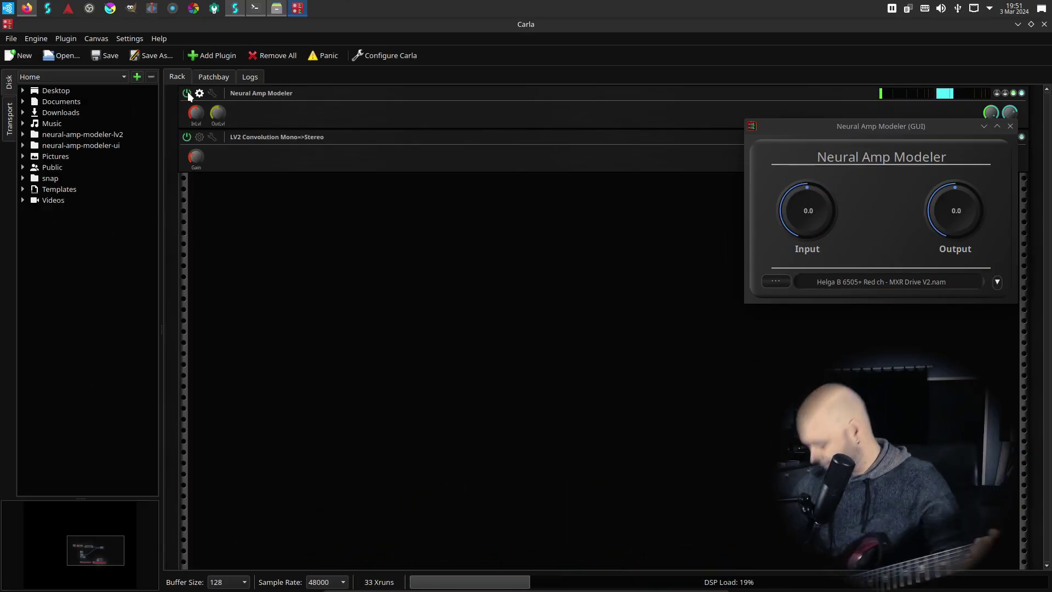
left_click(187, 95)
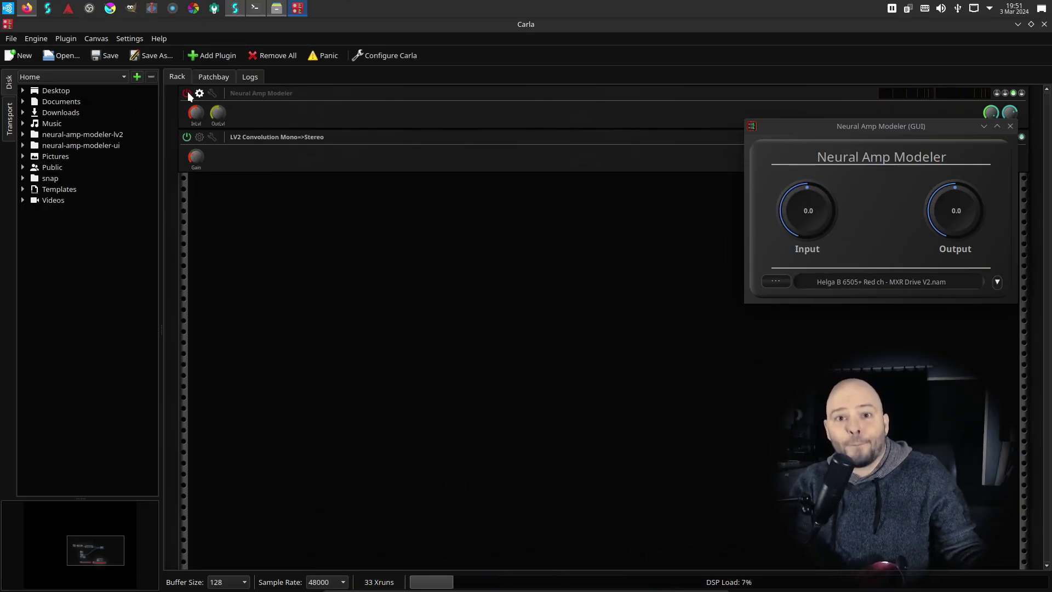